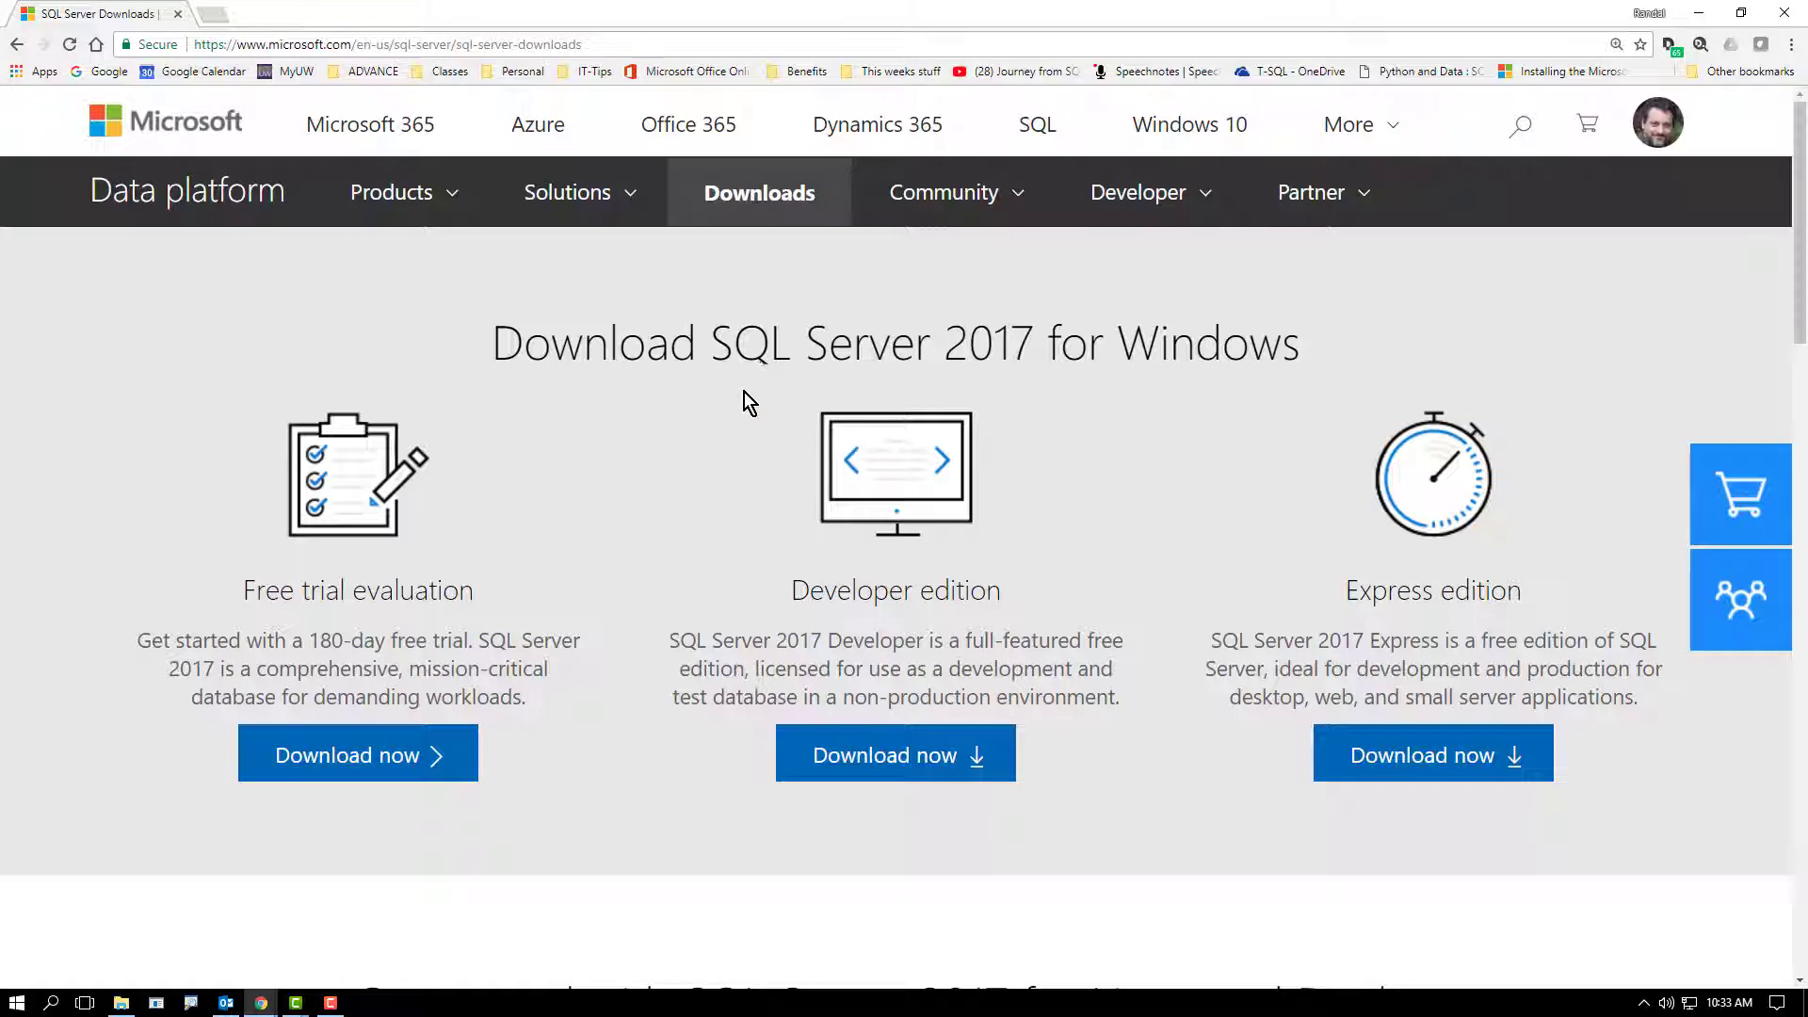
Highlight the SQL Server downloads page address and the word "non-production" in the Developer edition description.
left_click(741, 229)
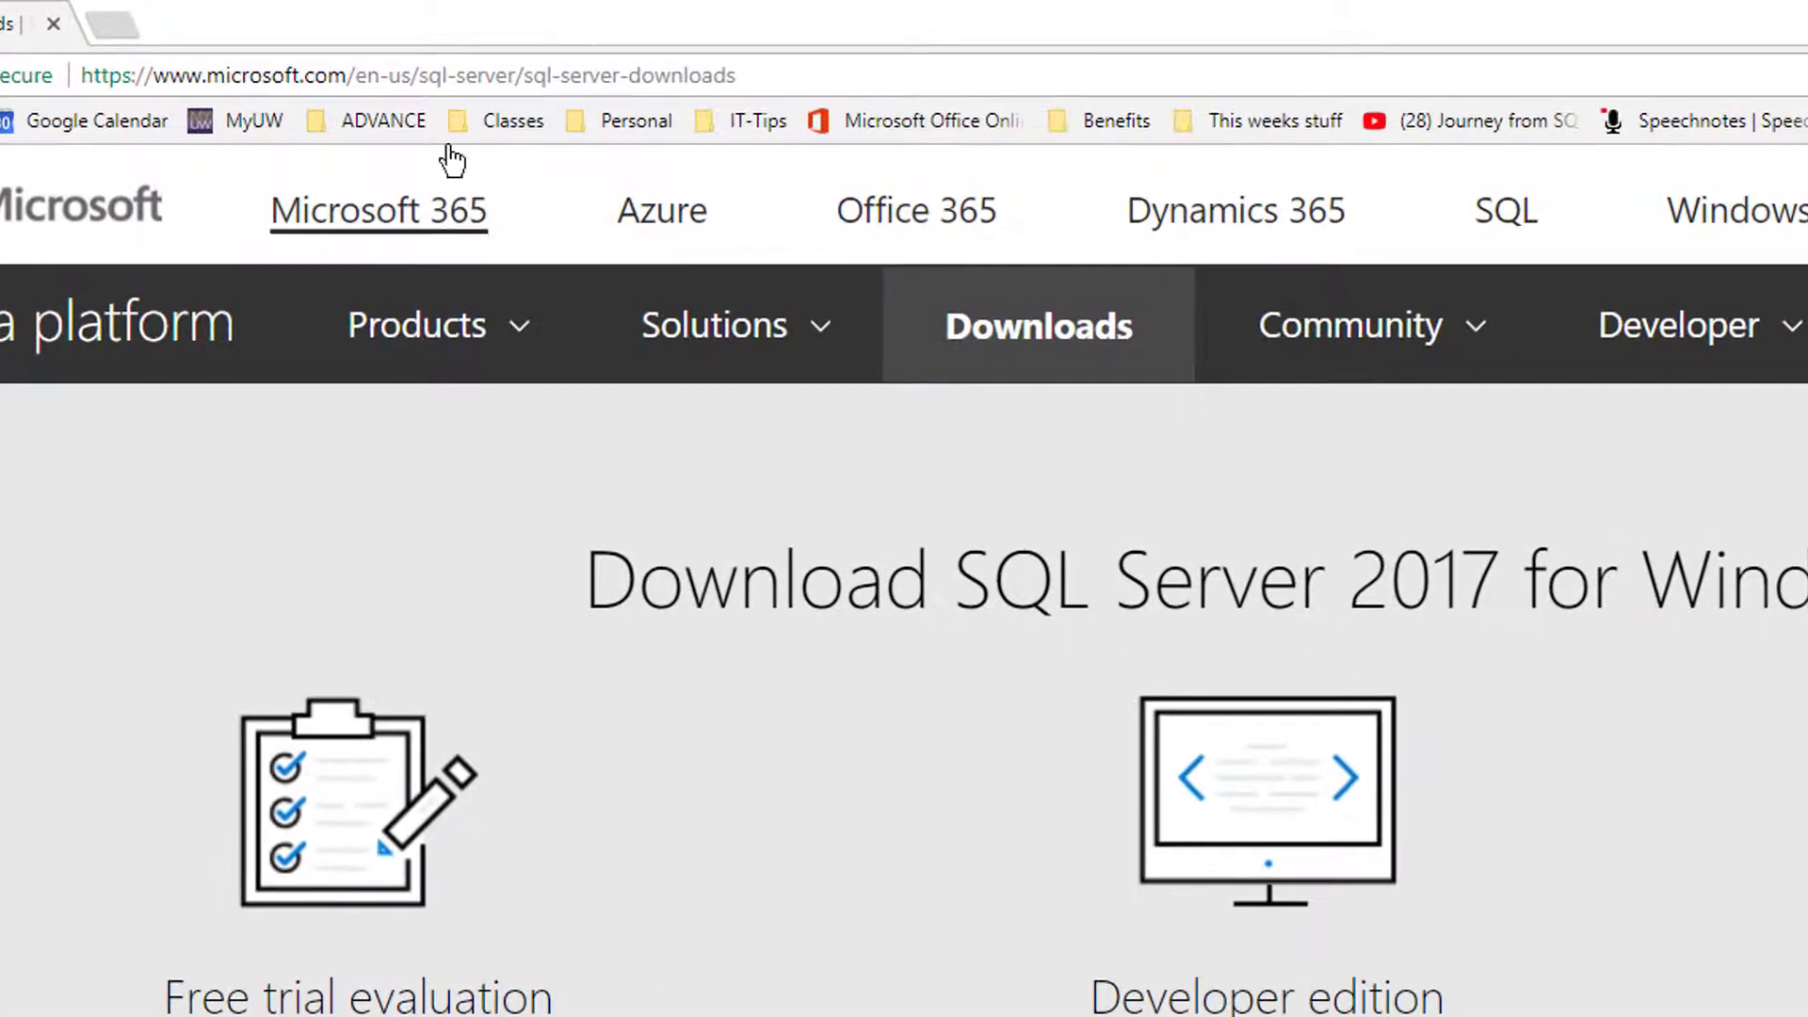
left_click_drag(739, 74, 80, 72)
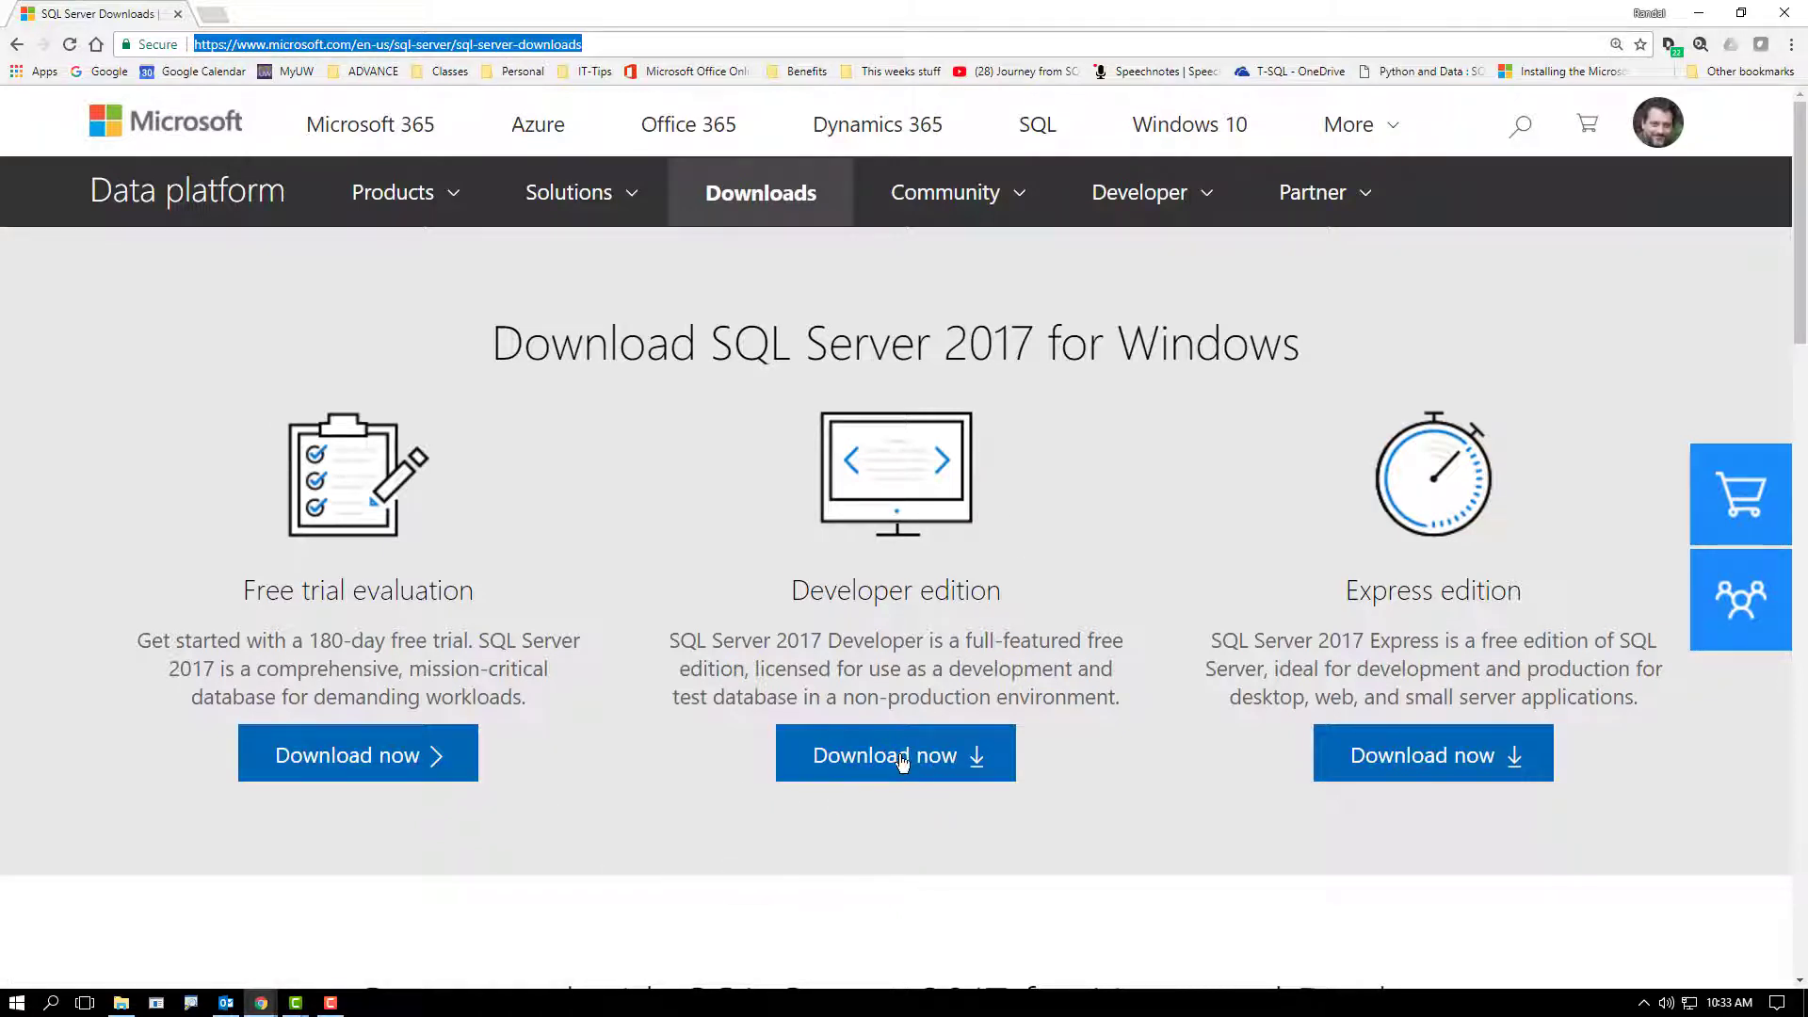
left_click_drag(845, 697, 991, 698)
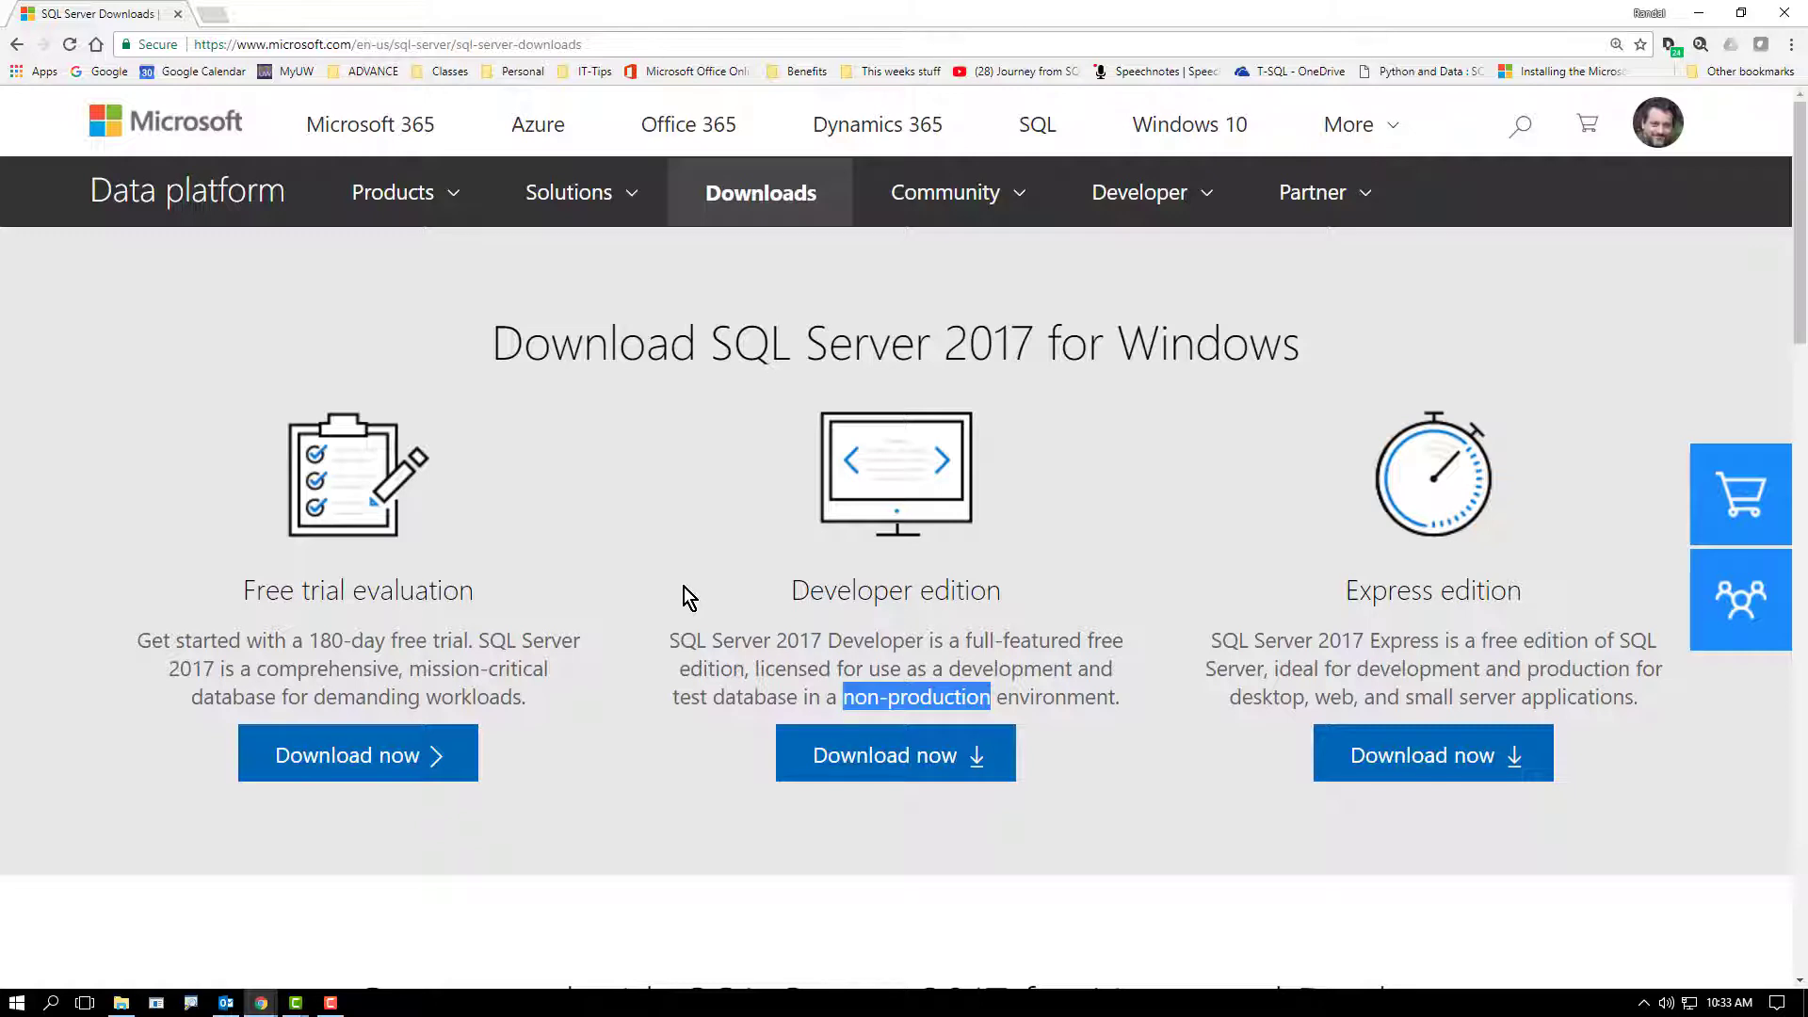
Download the Developer edition installer SQLServer2017-SSEI-Dev.exe to D:\Software, replacing the existing copy, and show the file in its folder.
left_click(845, 764)
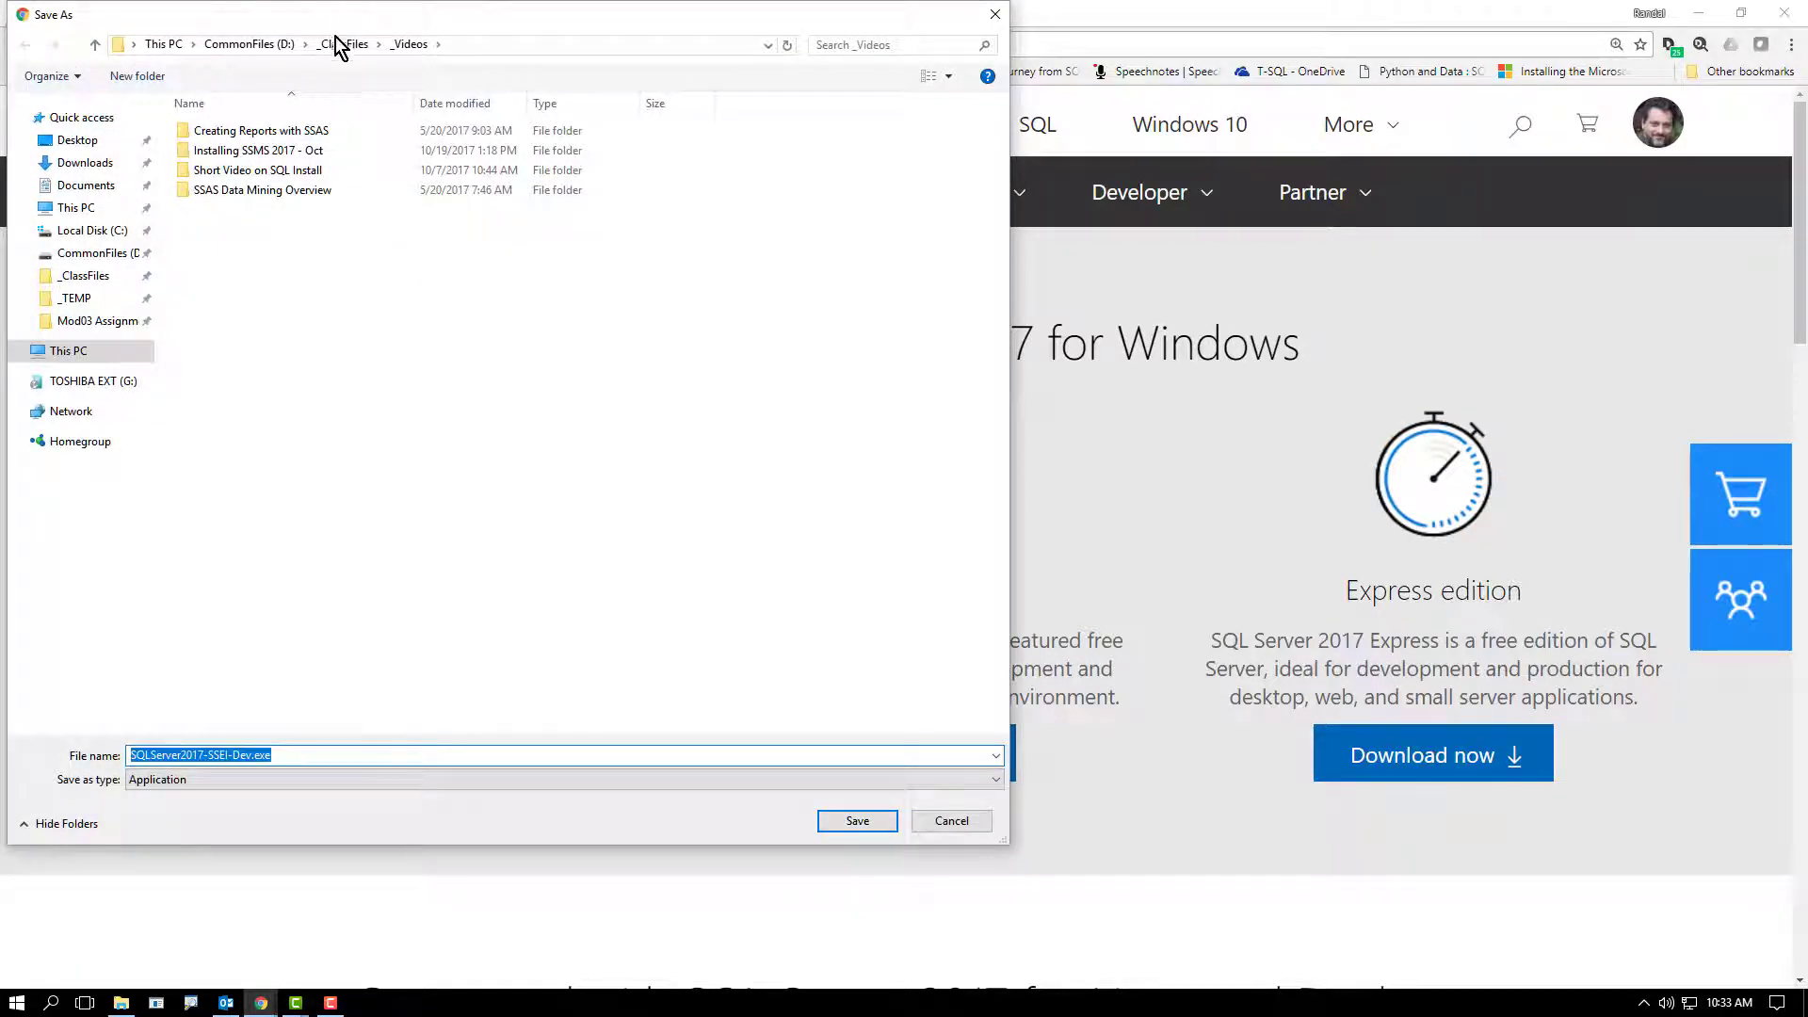
left_click(264, 44)
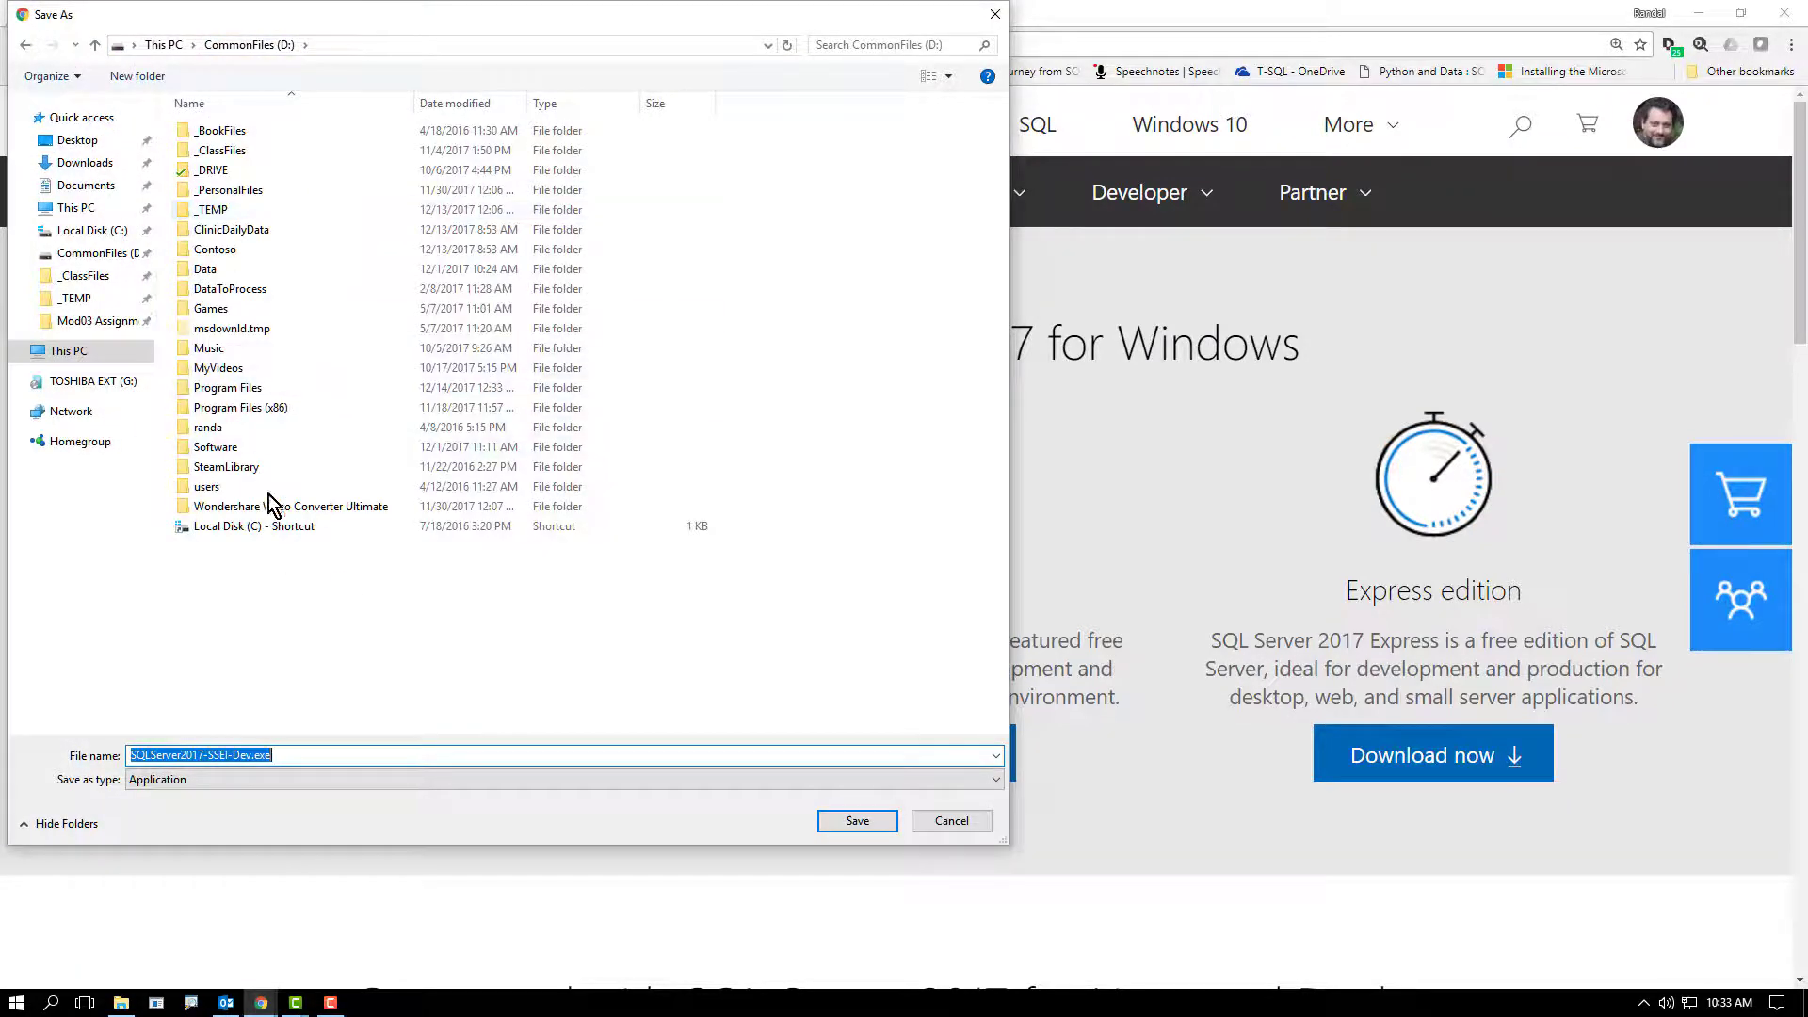
left_click(215, 452)
double_click(215, 448)
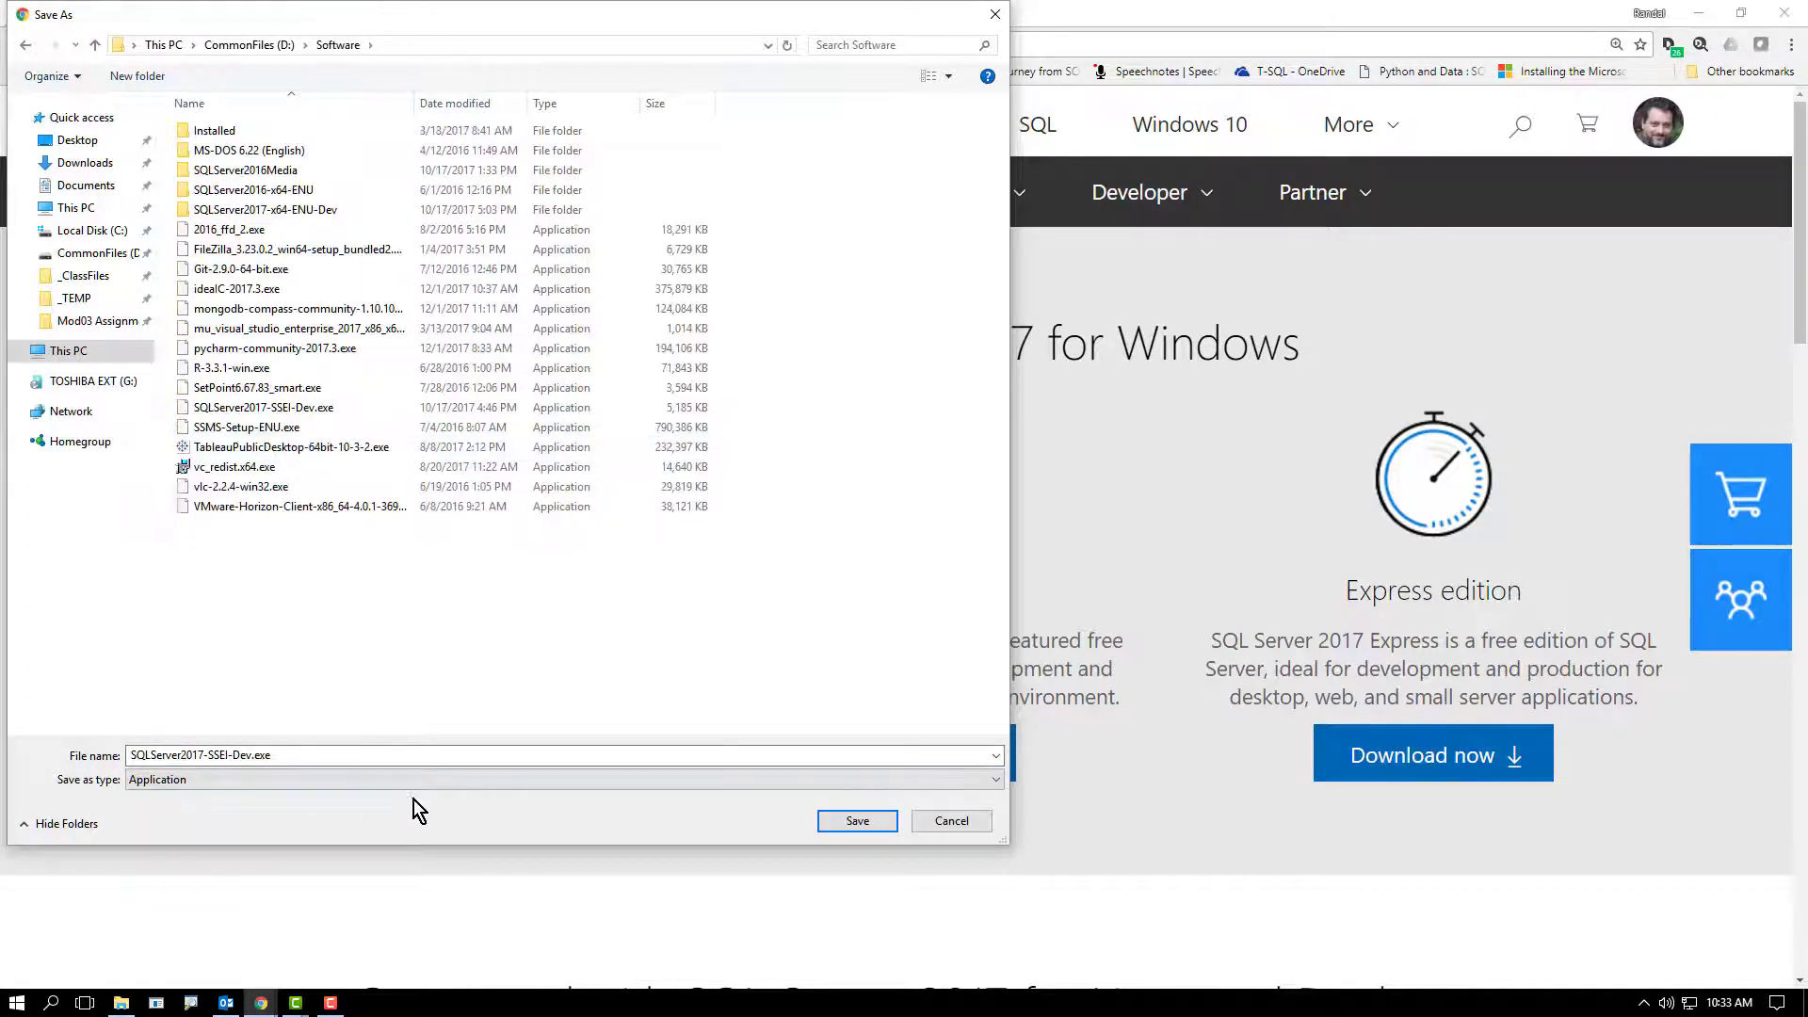
left_click(826, 825)
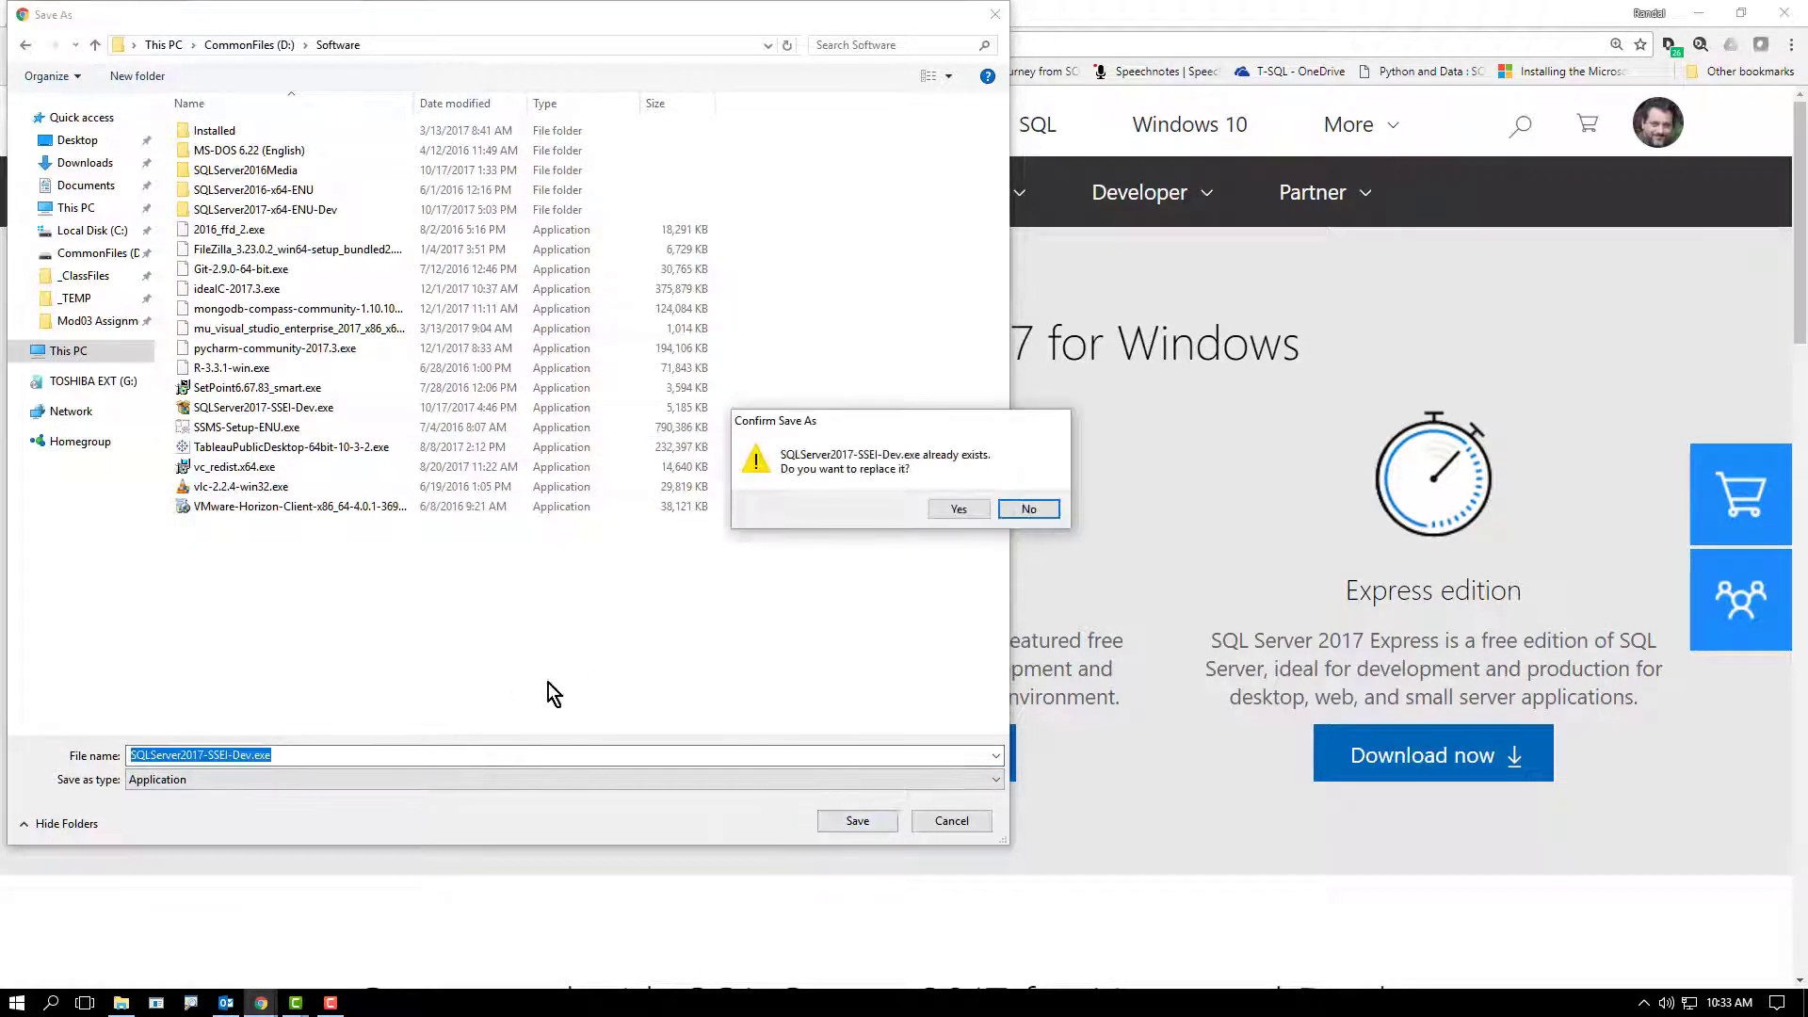
left_click(957, 508)
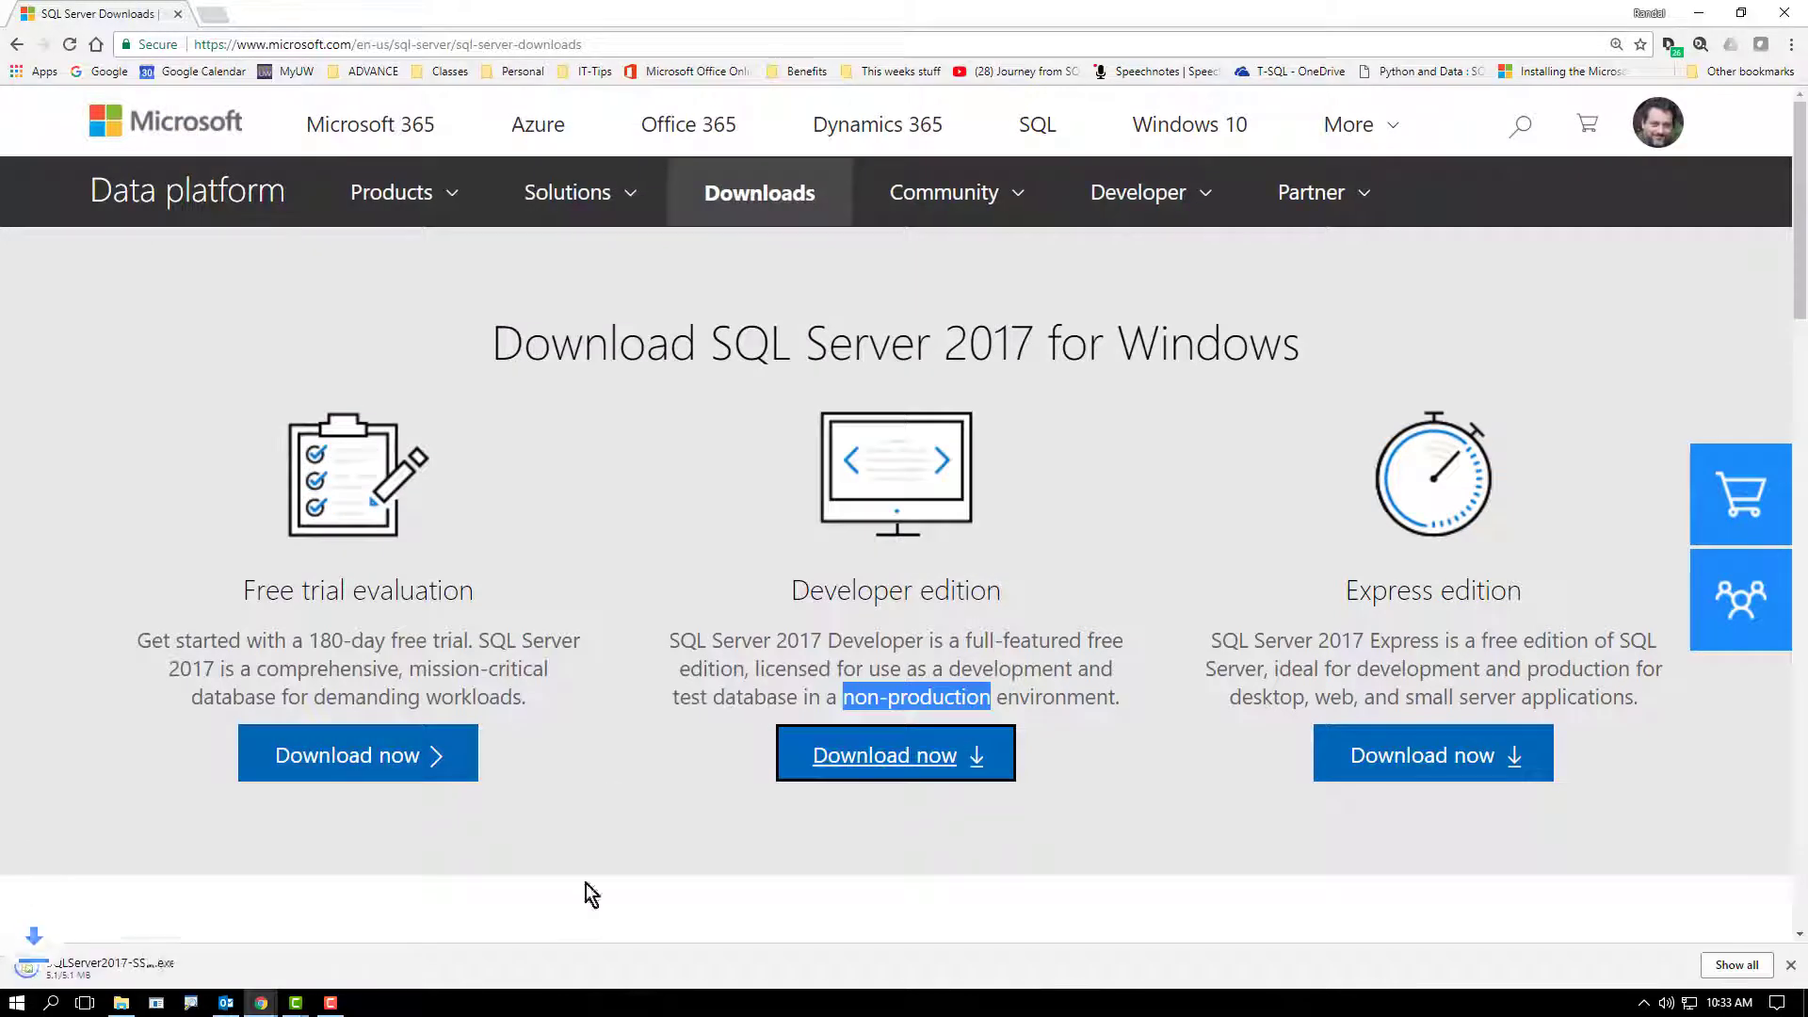
left_click(195, 967)
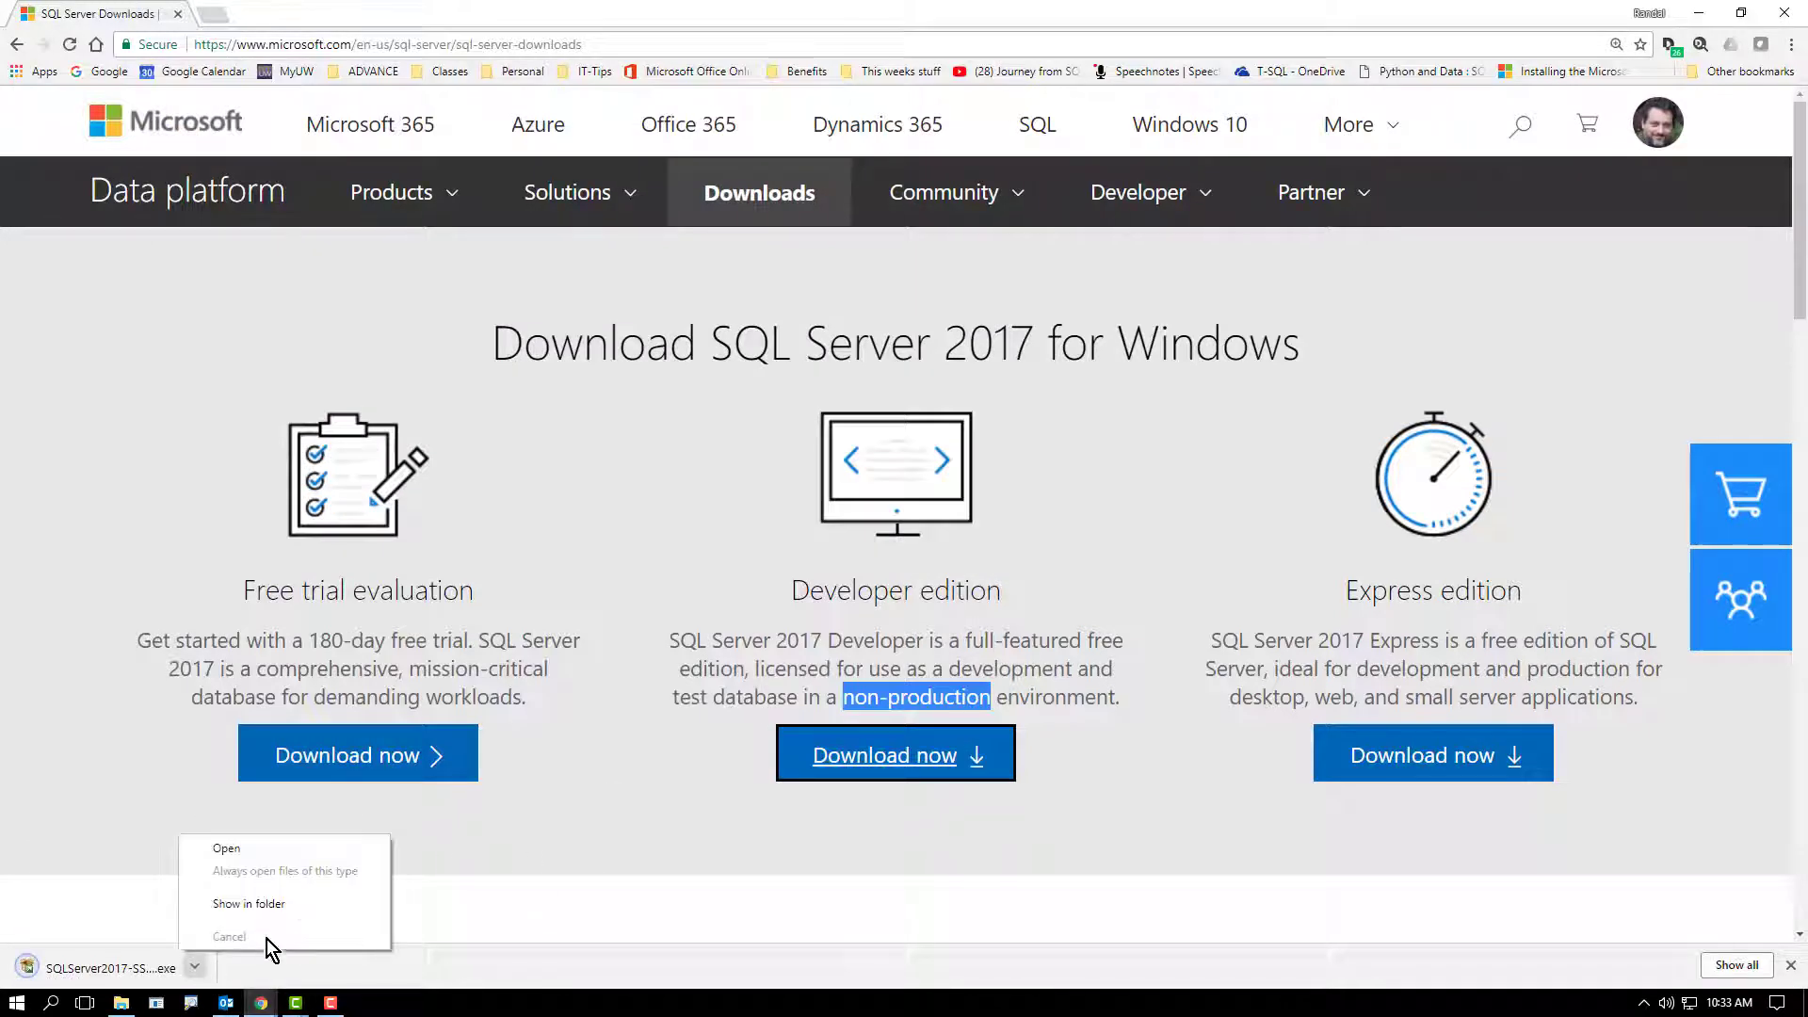
left_click(253, 906)
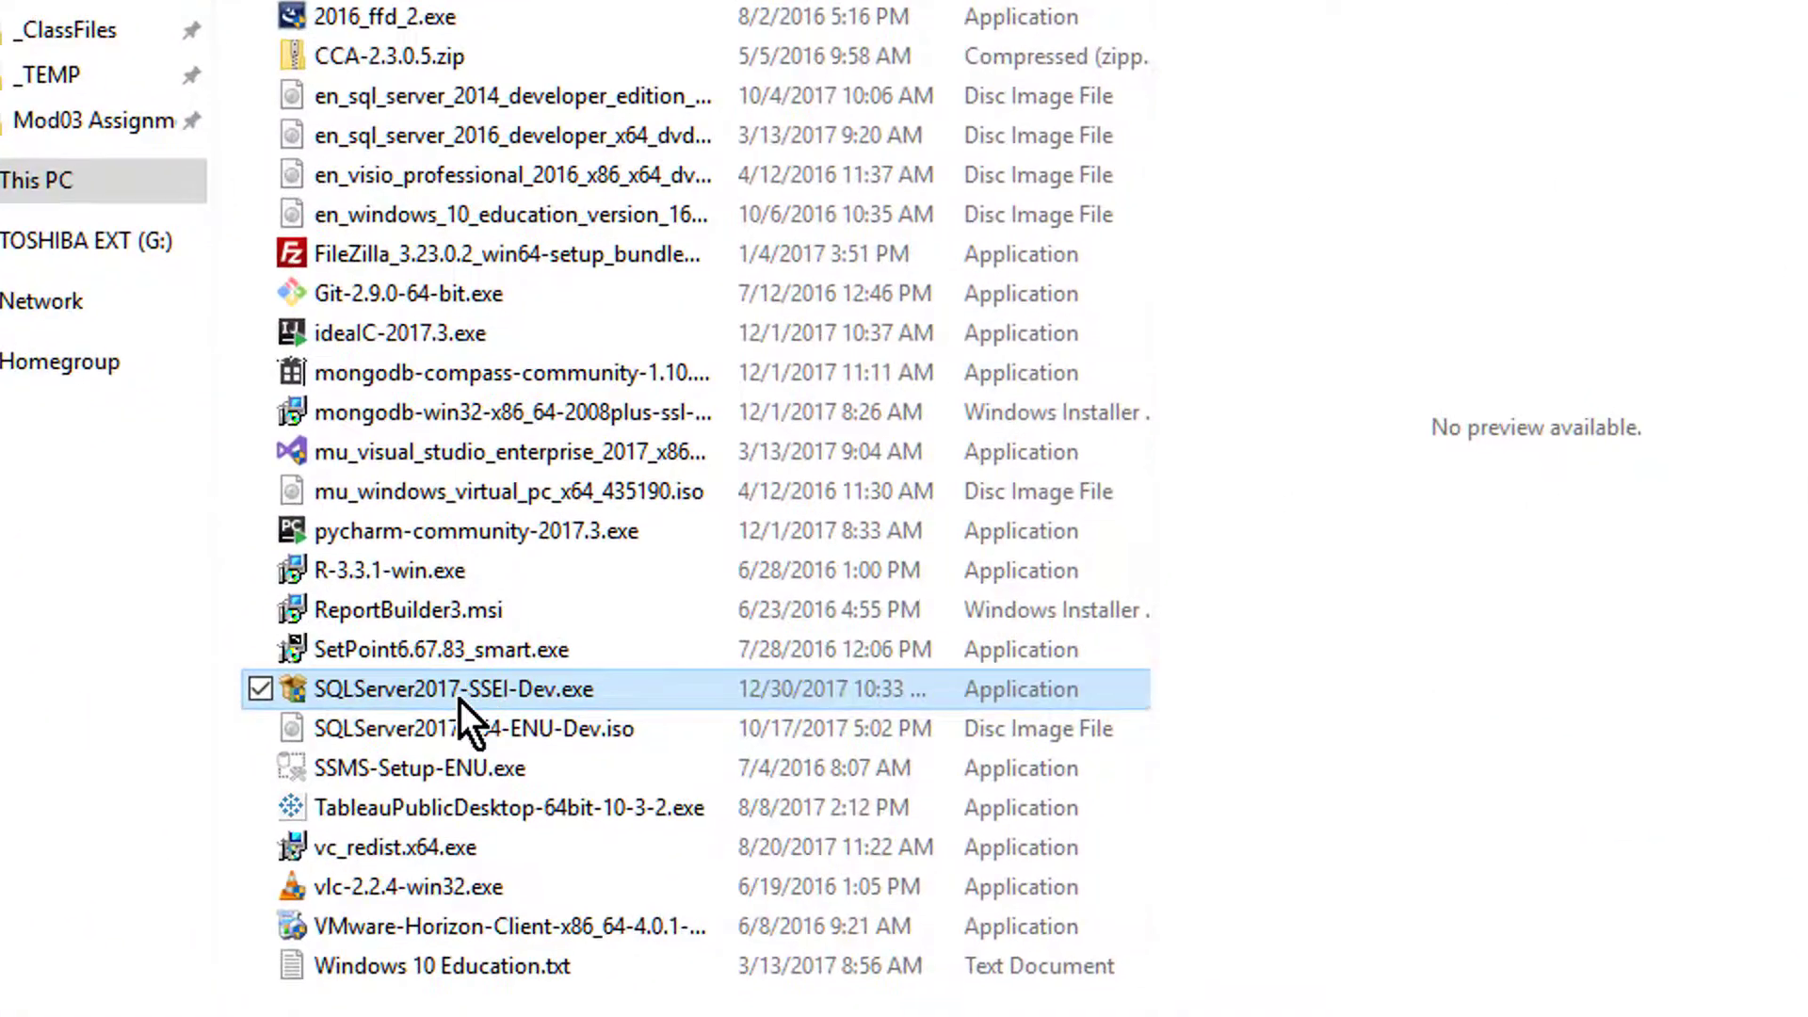
Run SQLServer2017-SSEI-Dev.exe, look at its Download Media installation type, and exit the installer.
double_click(460, 699)
left_click(791, 709)
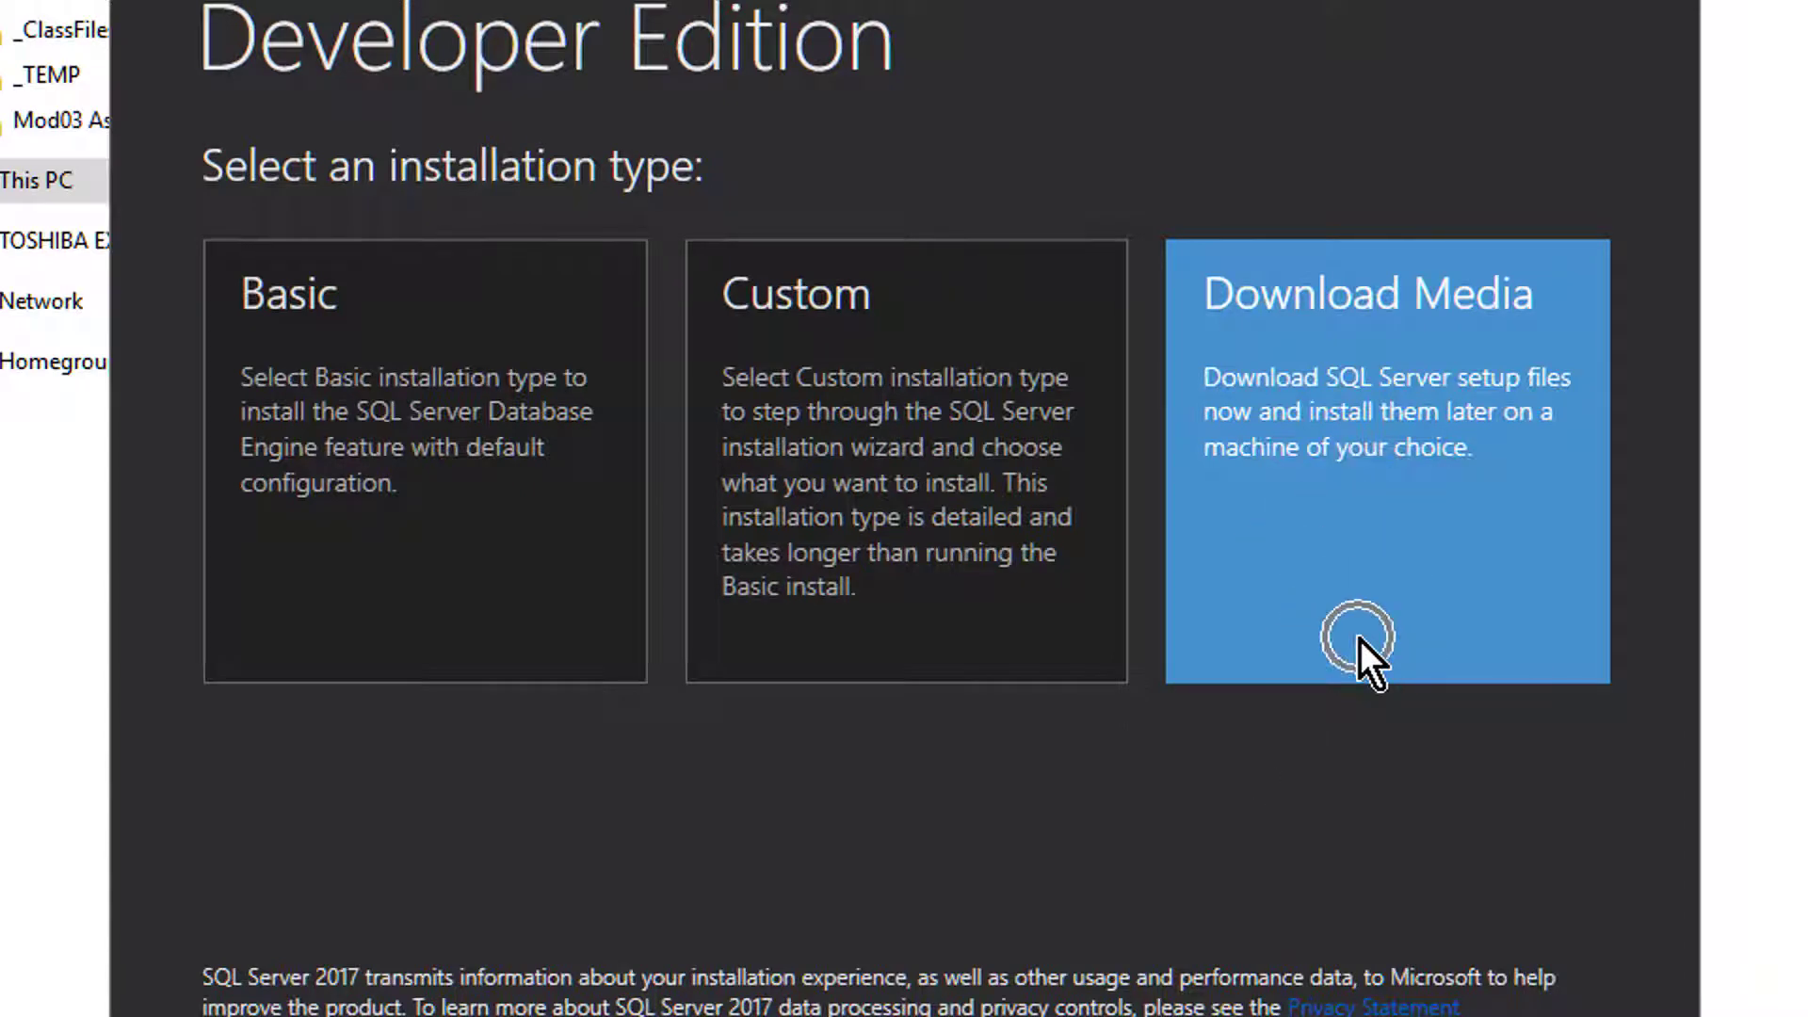
left_click(1313, 535)
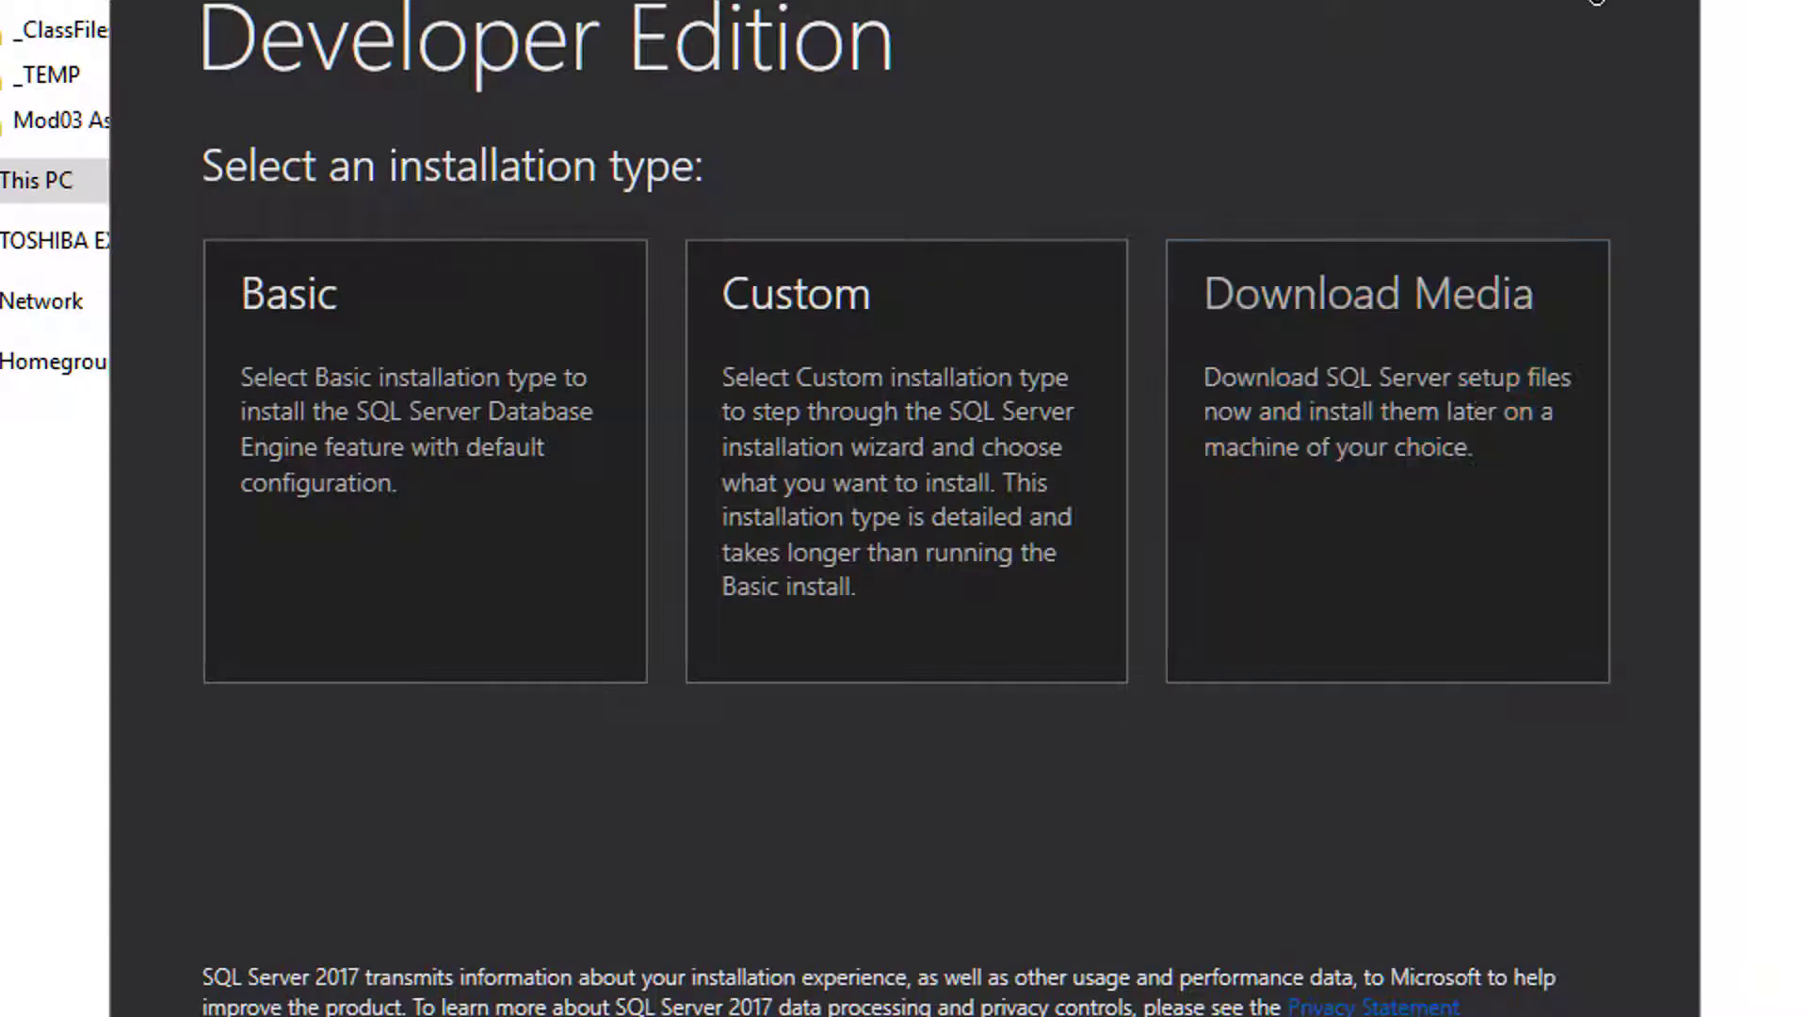
left_click(1596, 3)
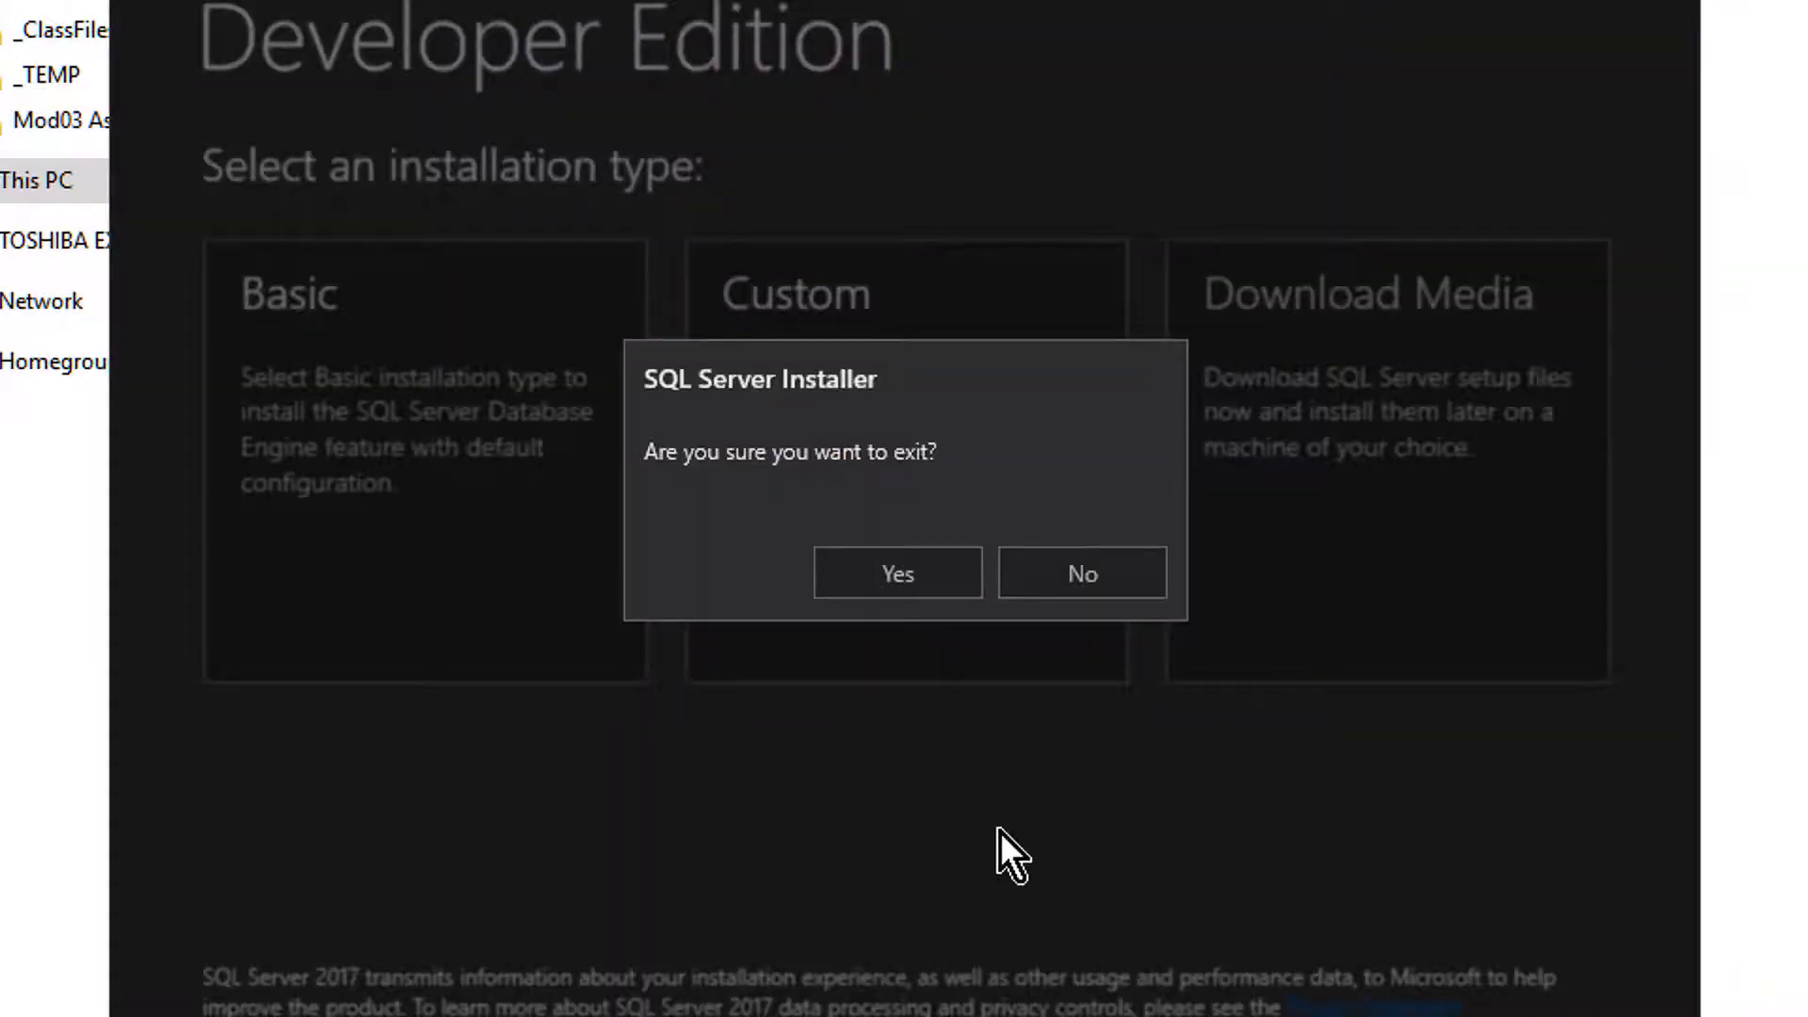
left_click(916, 573)
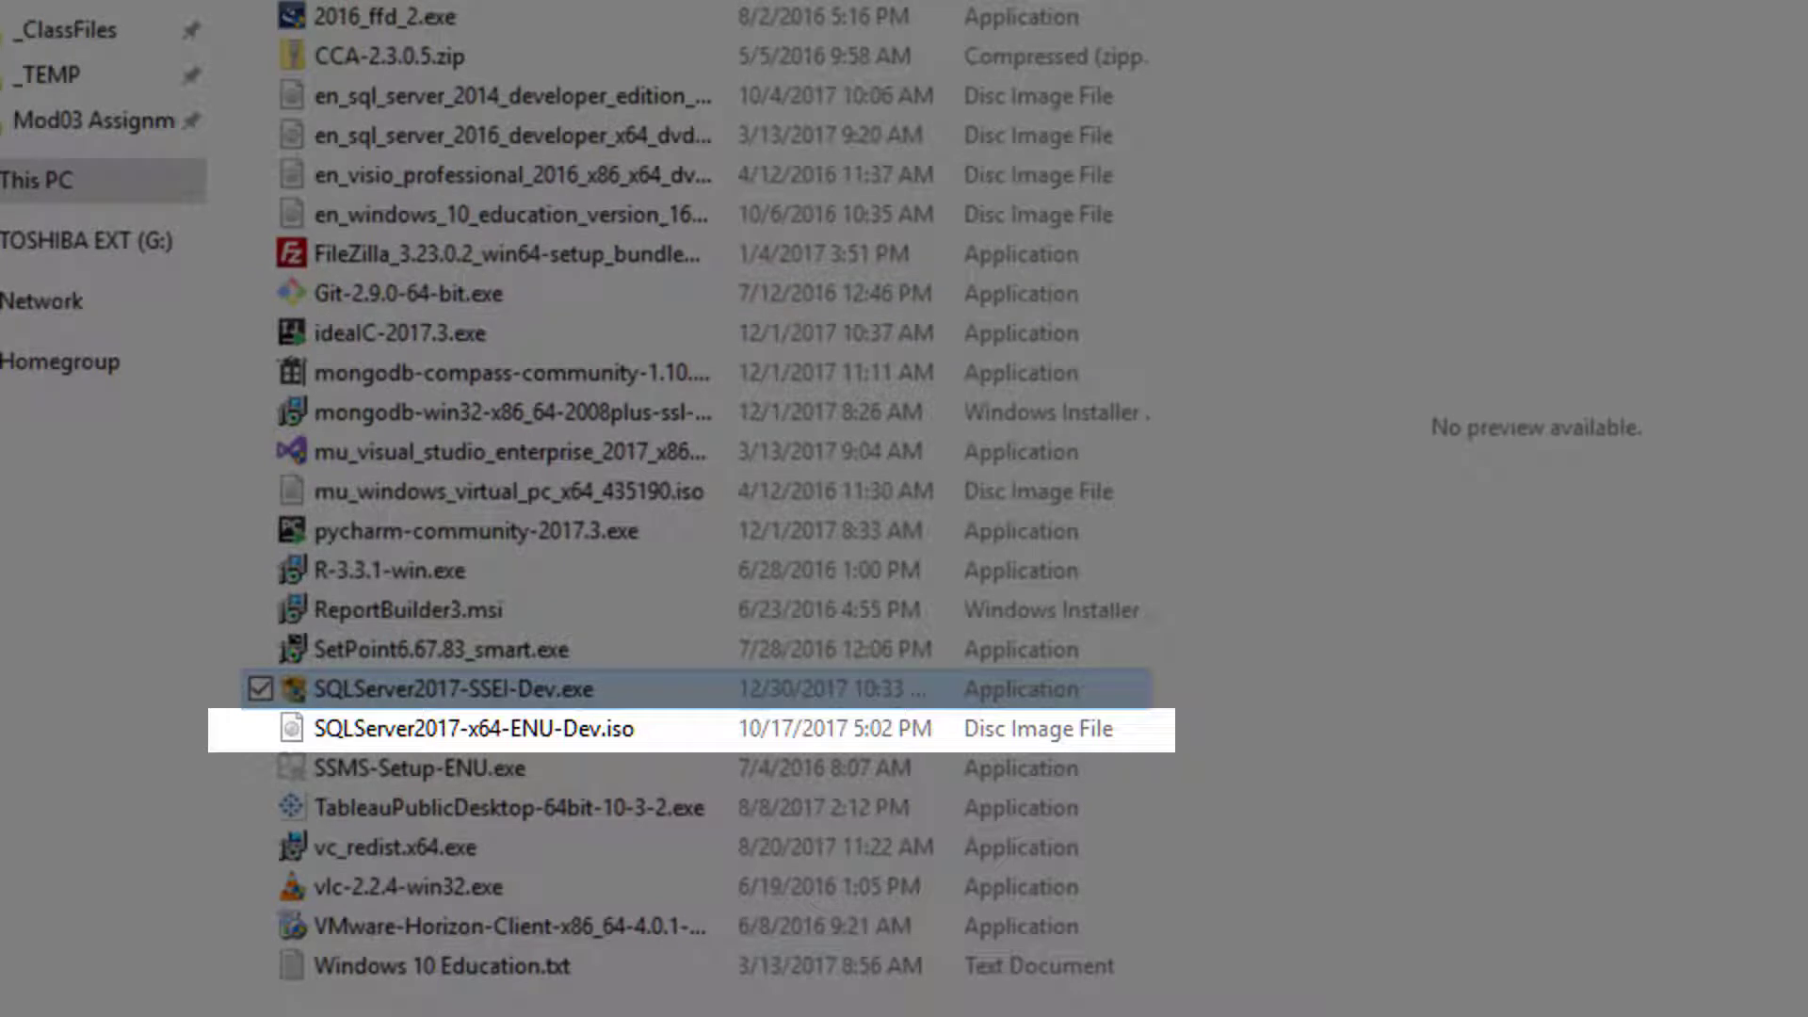
Widen the file name column and extract SQLServer2017-x64-ENU-Dev.iso with 7-Zip into the SQLServer2017-x64-ENU-Dev folder.
left_click_drag(730, 2, 1022, 2)
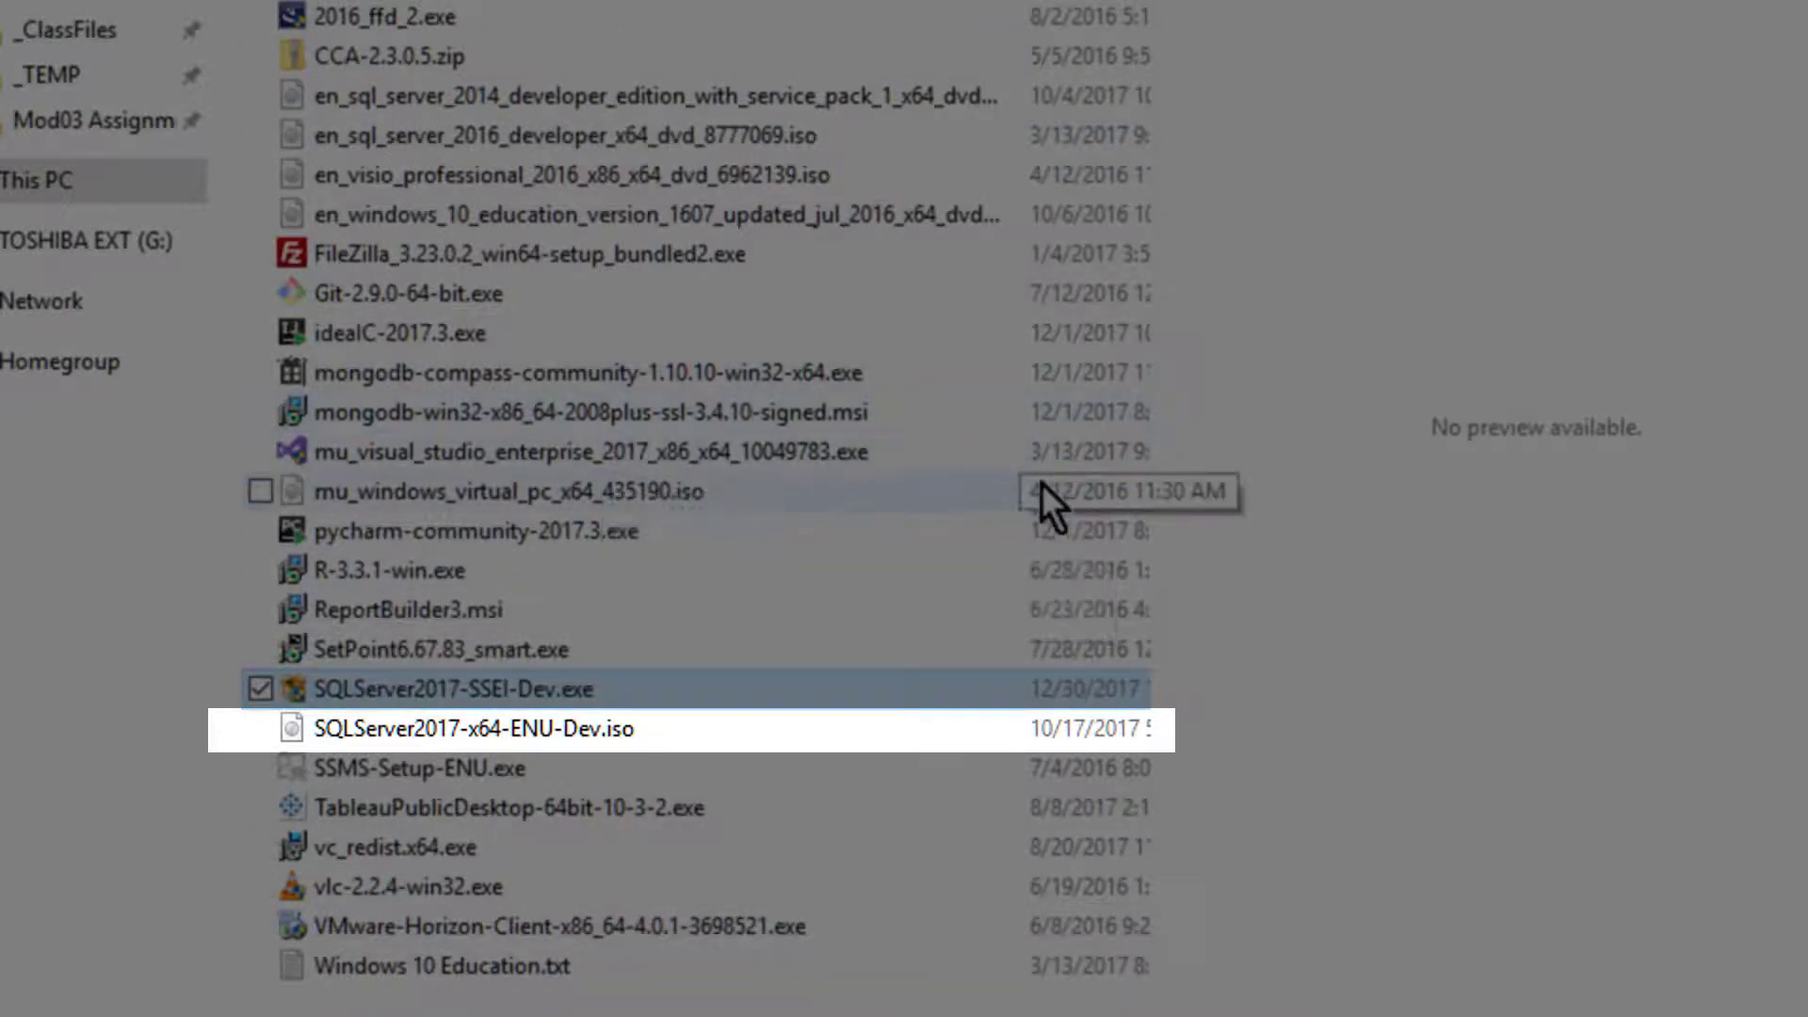
left_click(543, 738)
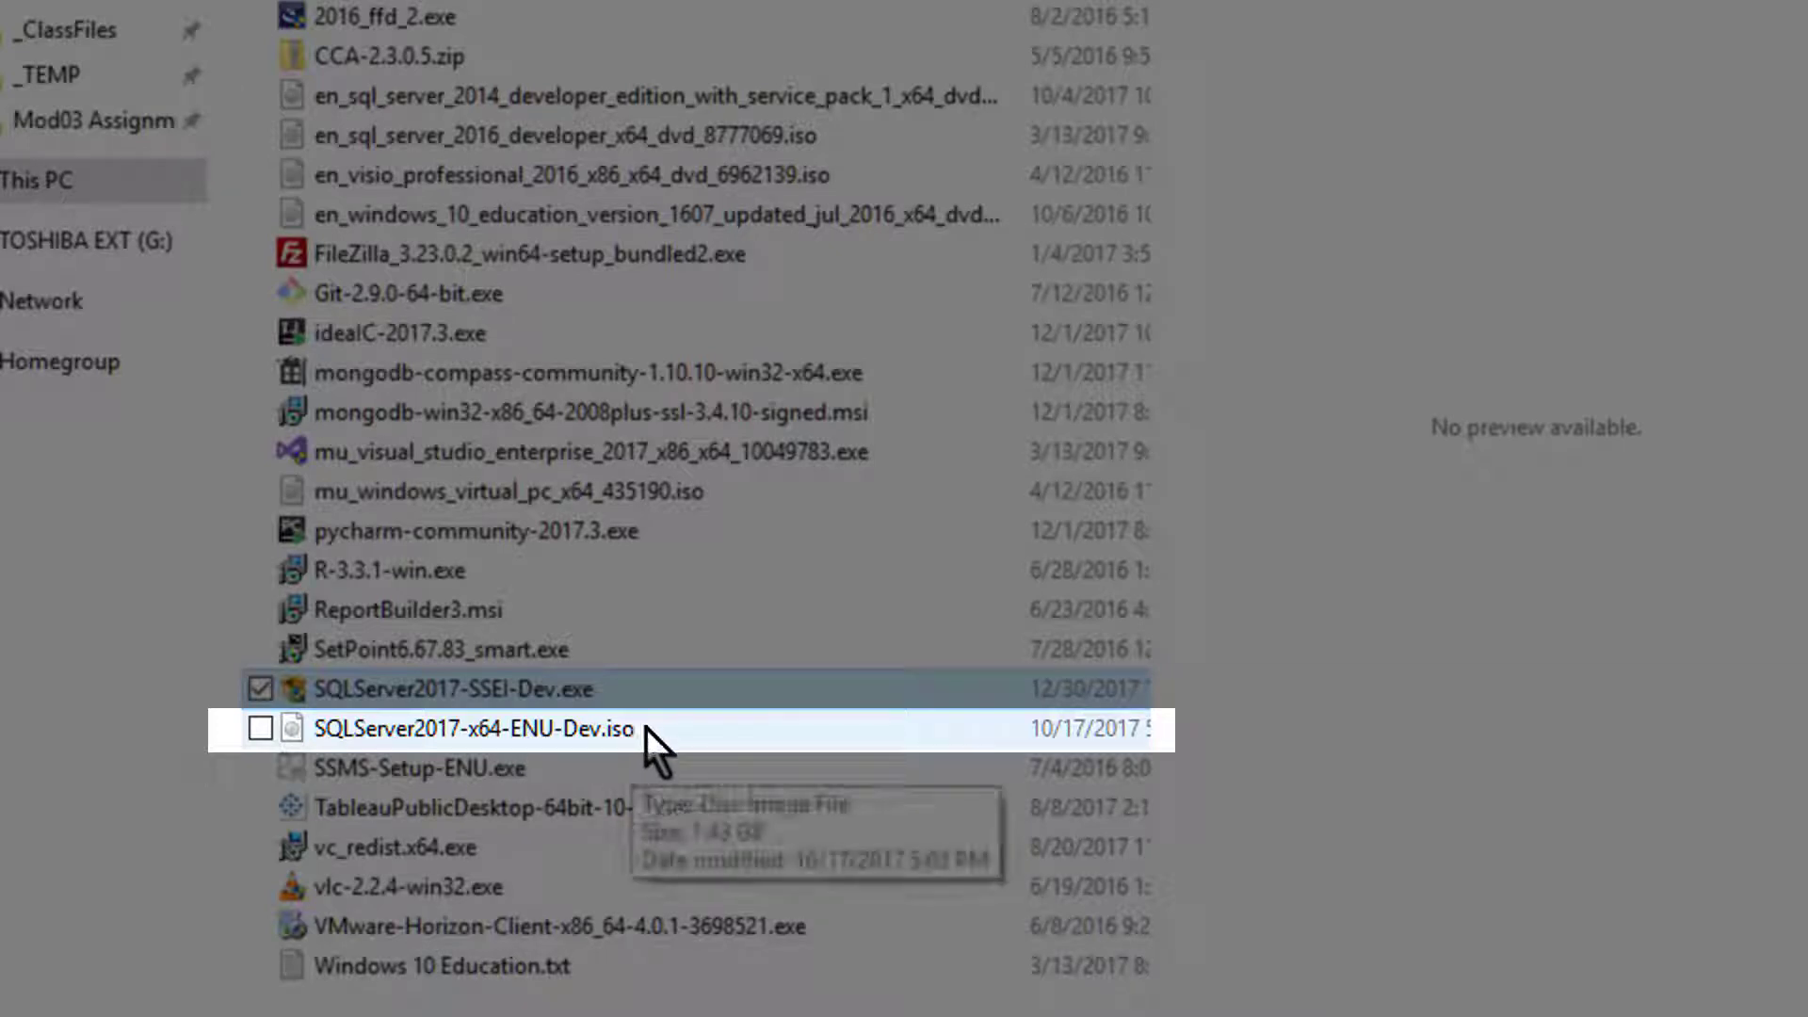
left_click(577, 727)
right_click(495, 729)
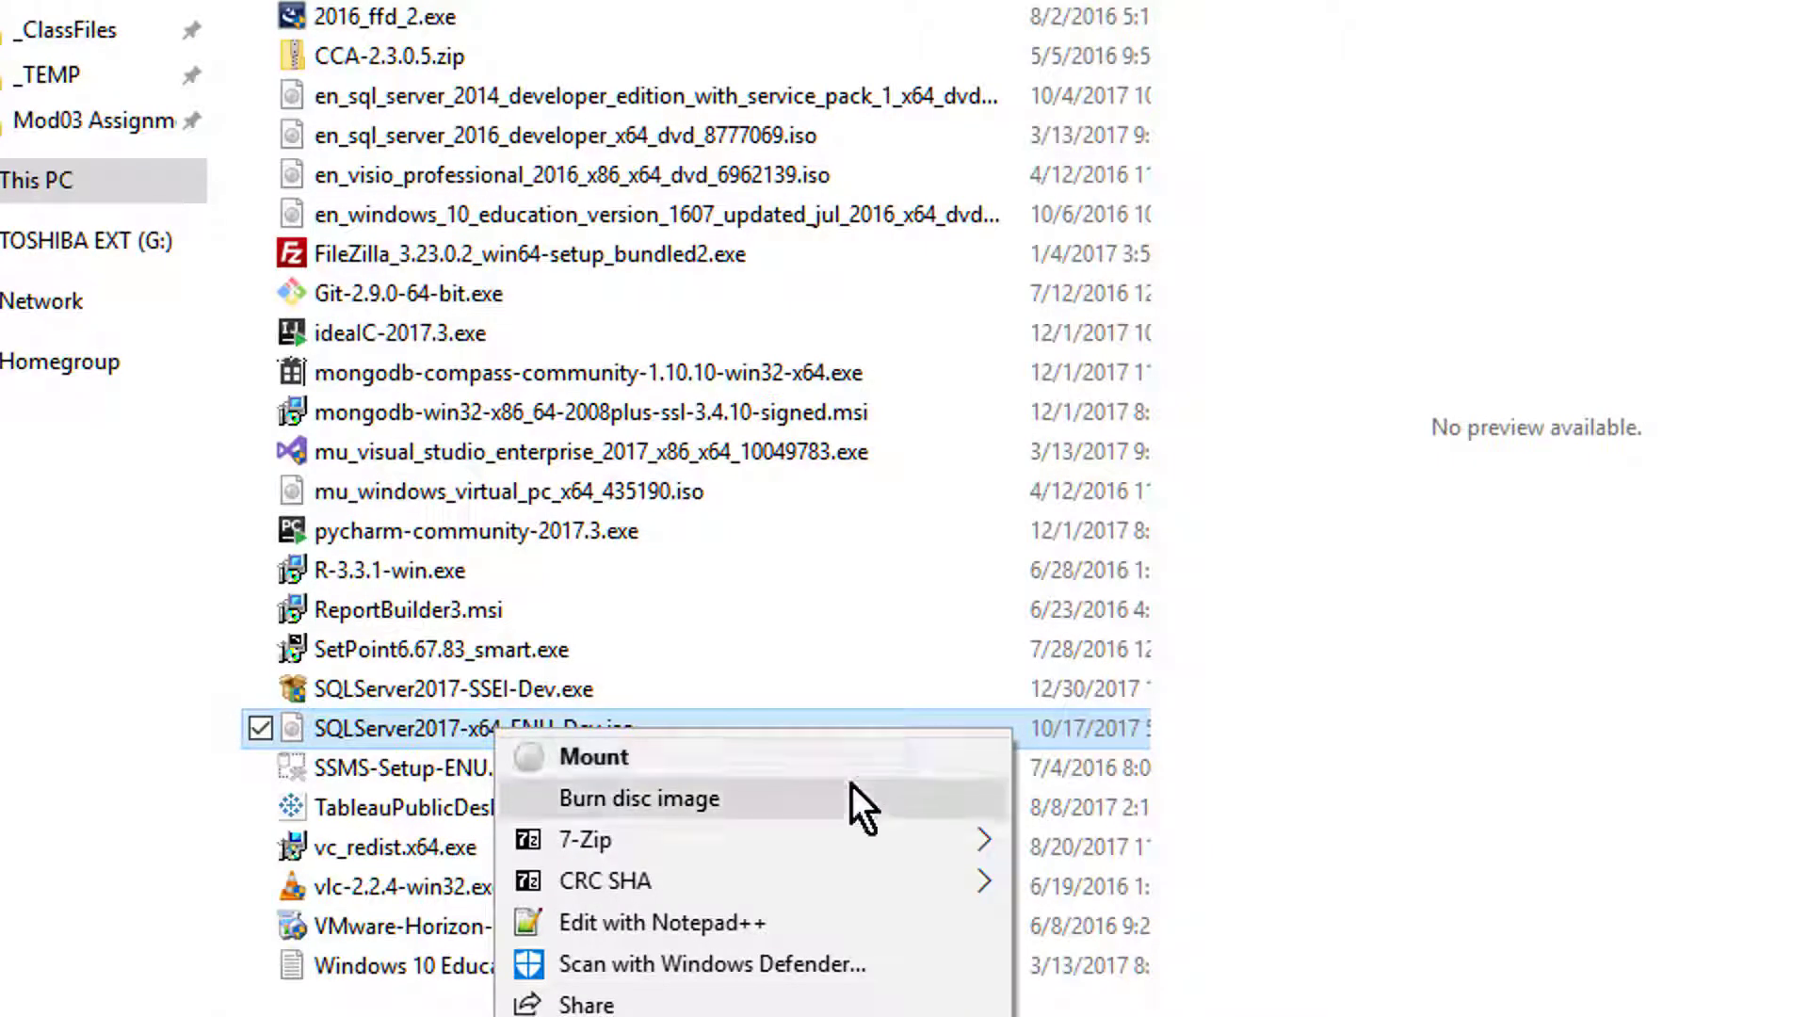
left_click(636, 772)
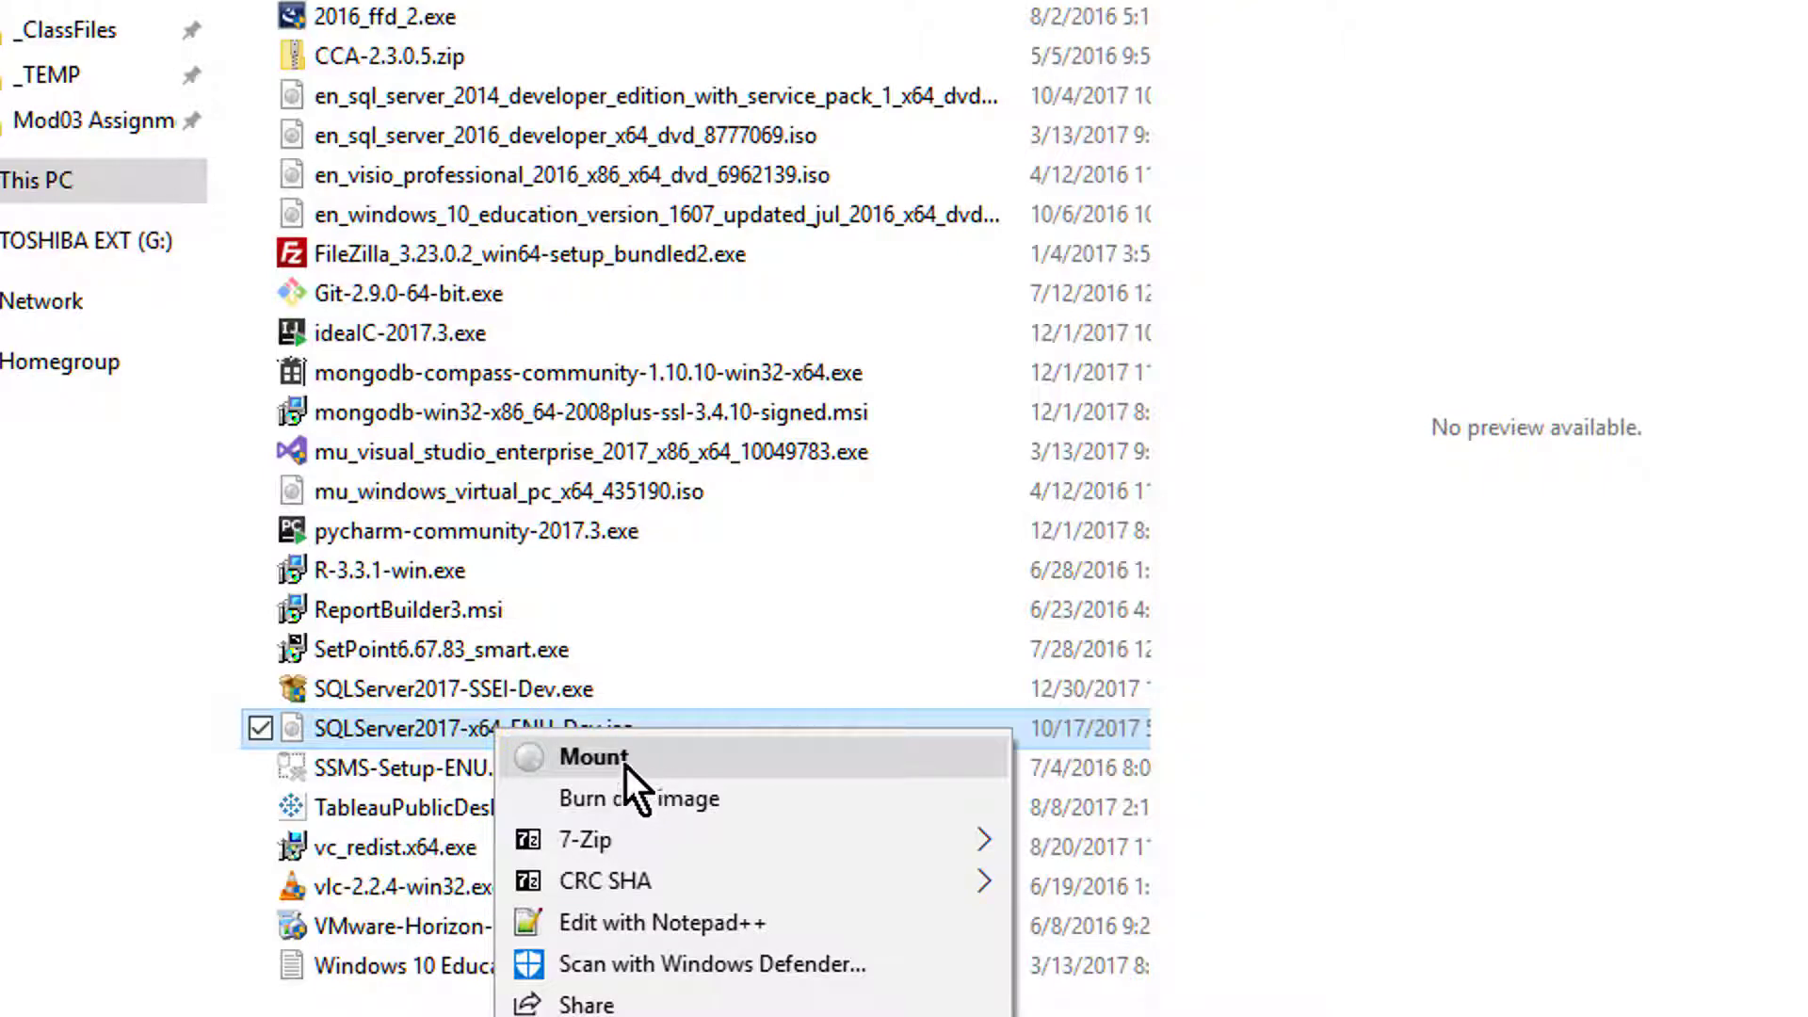
mouse_move(654, 846)
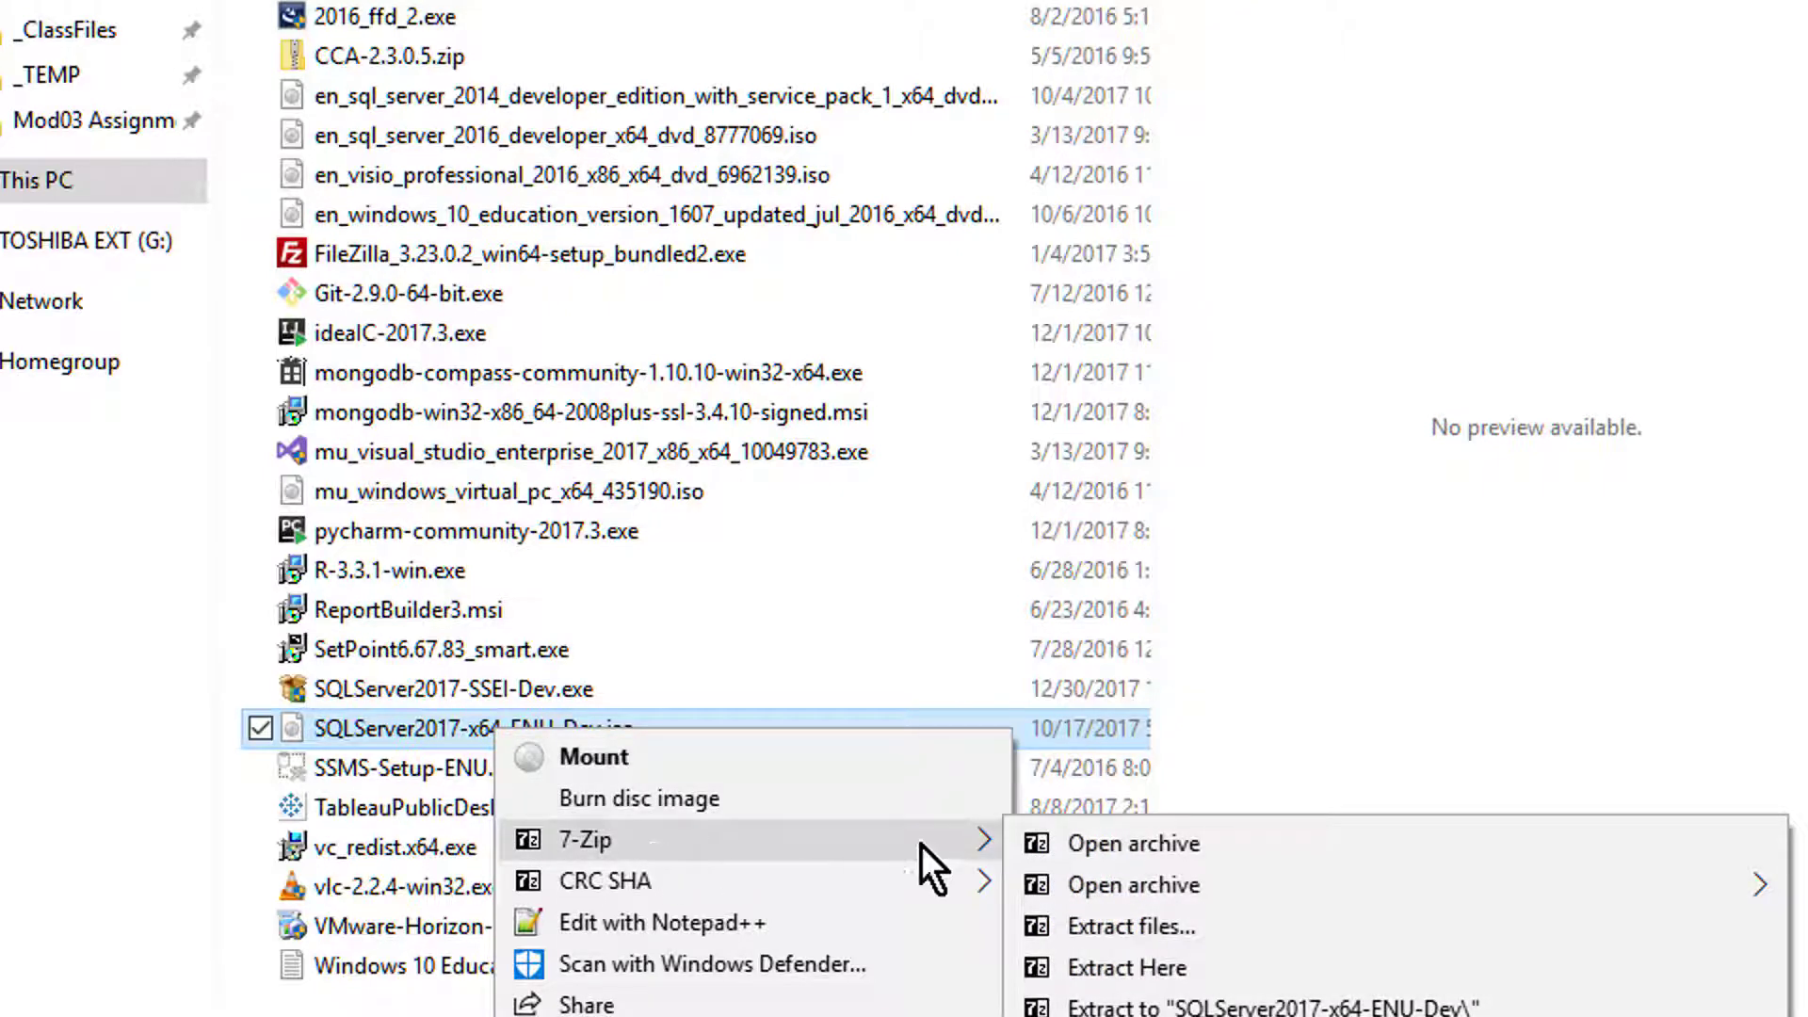
left_click(1206, 1009)
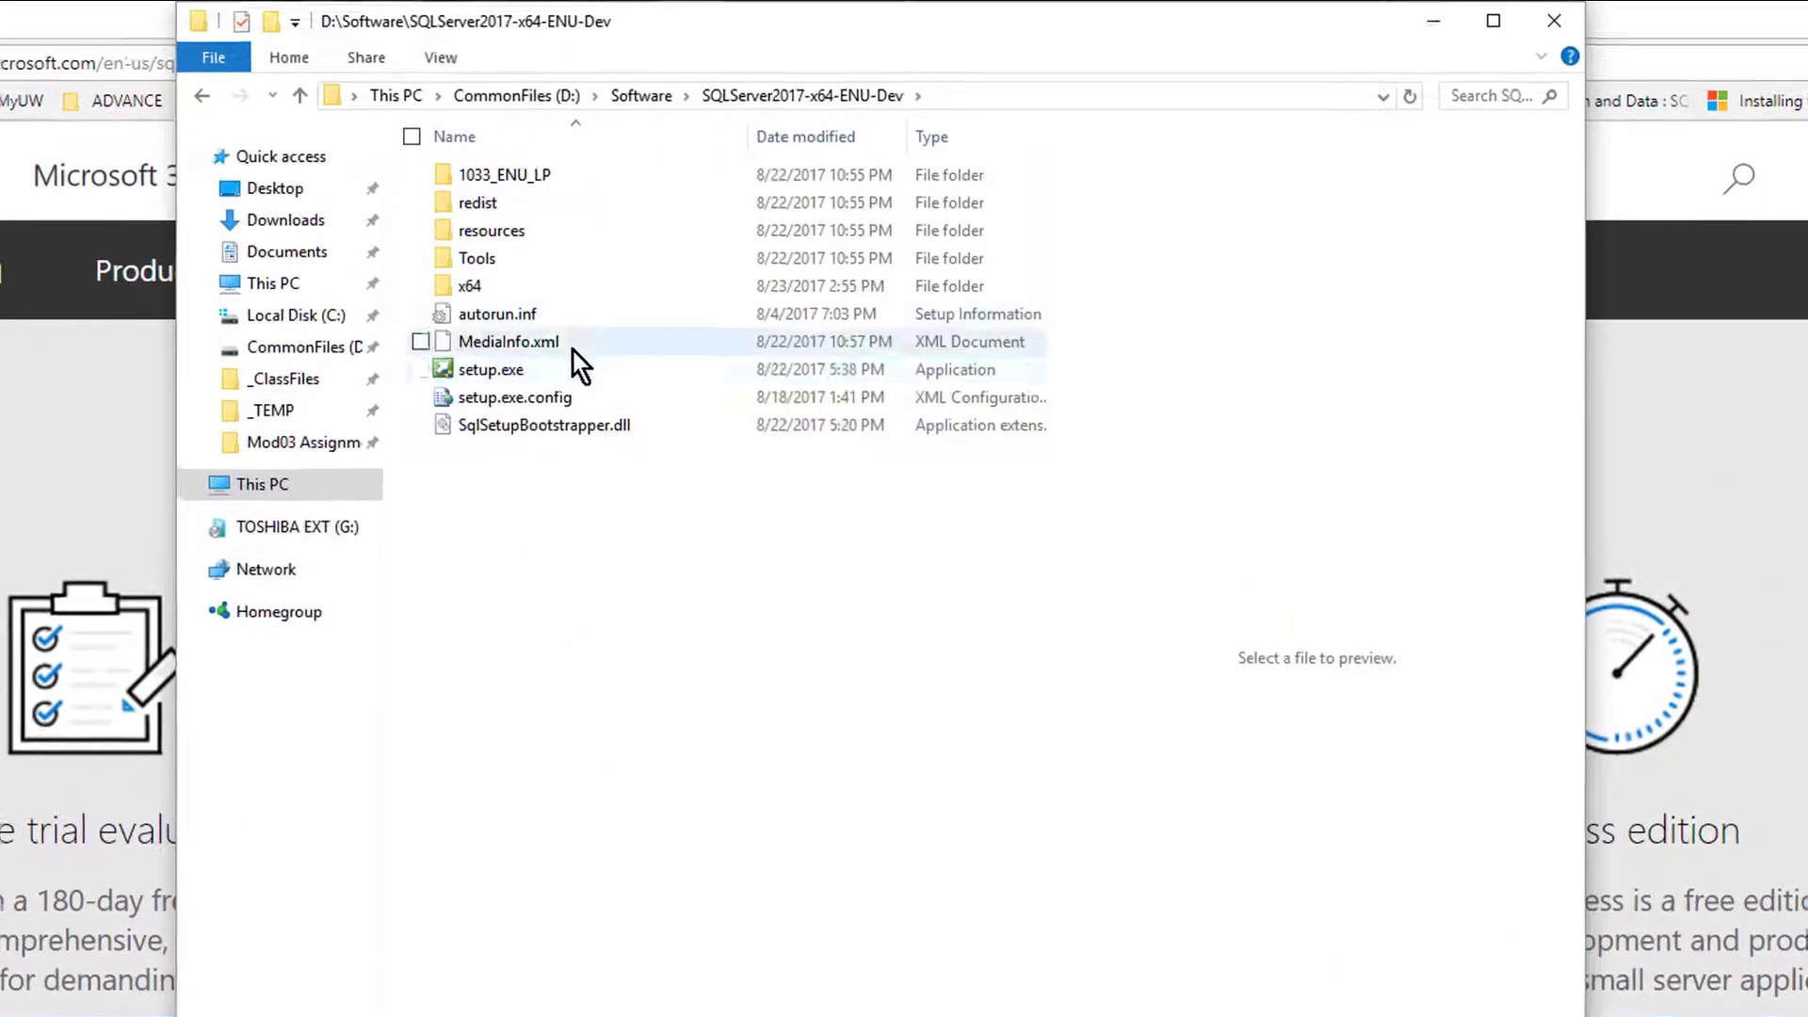
Run setup.exe from the SQLServer2017-x64-ENU-Dev folder as administrator and allow it to make changes to the device.
right_click(656, 329)
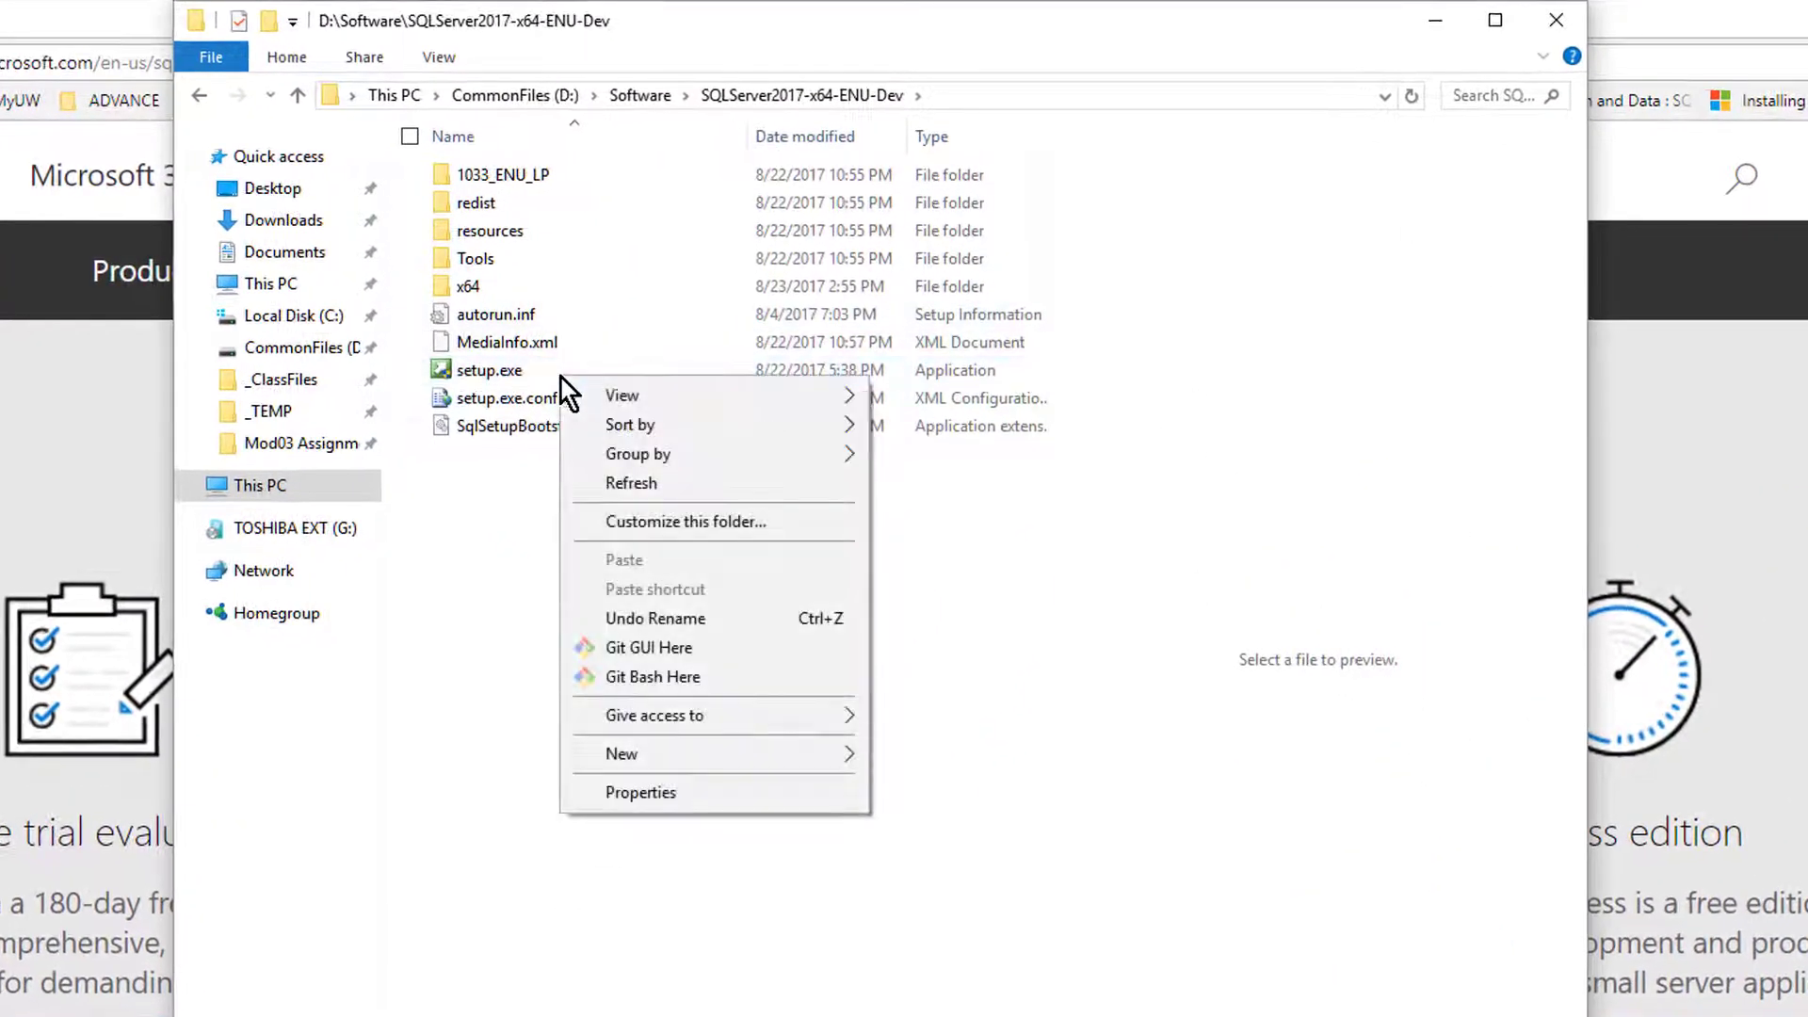
left_click(635, 323)
right_click(546, 376)
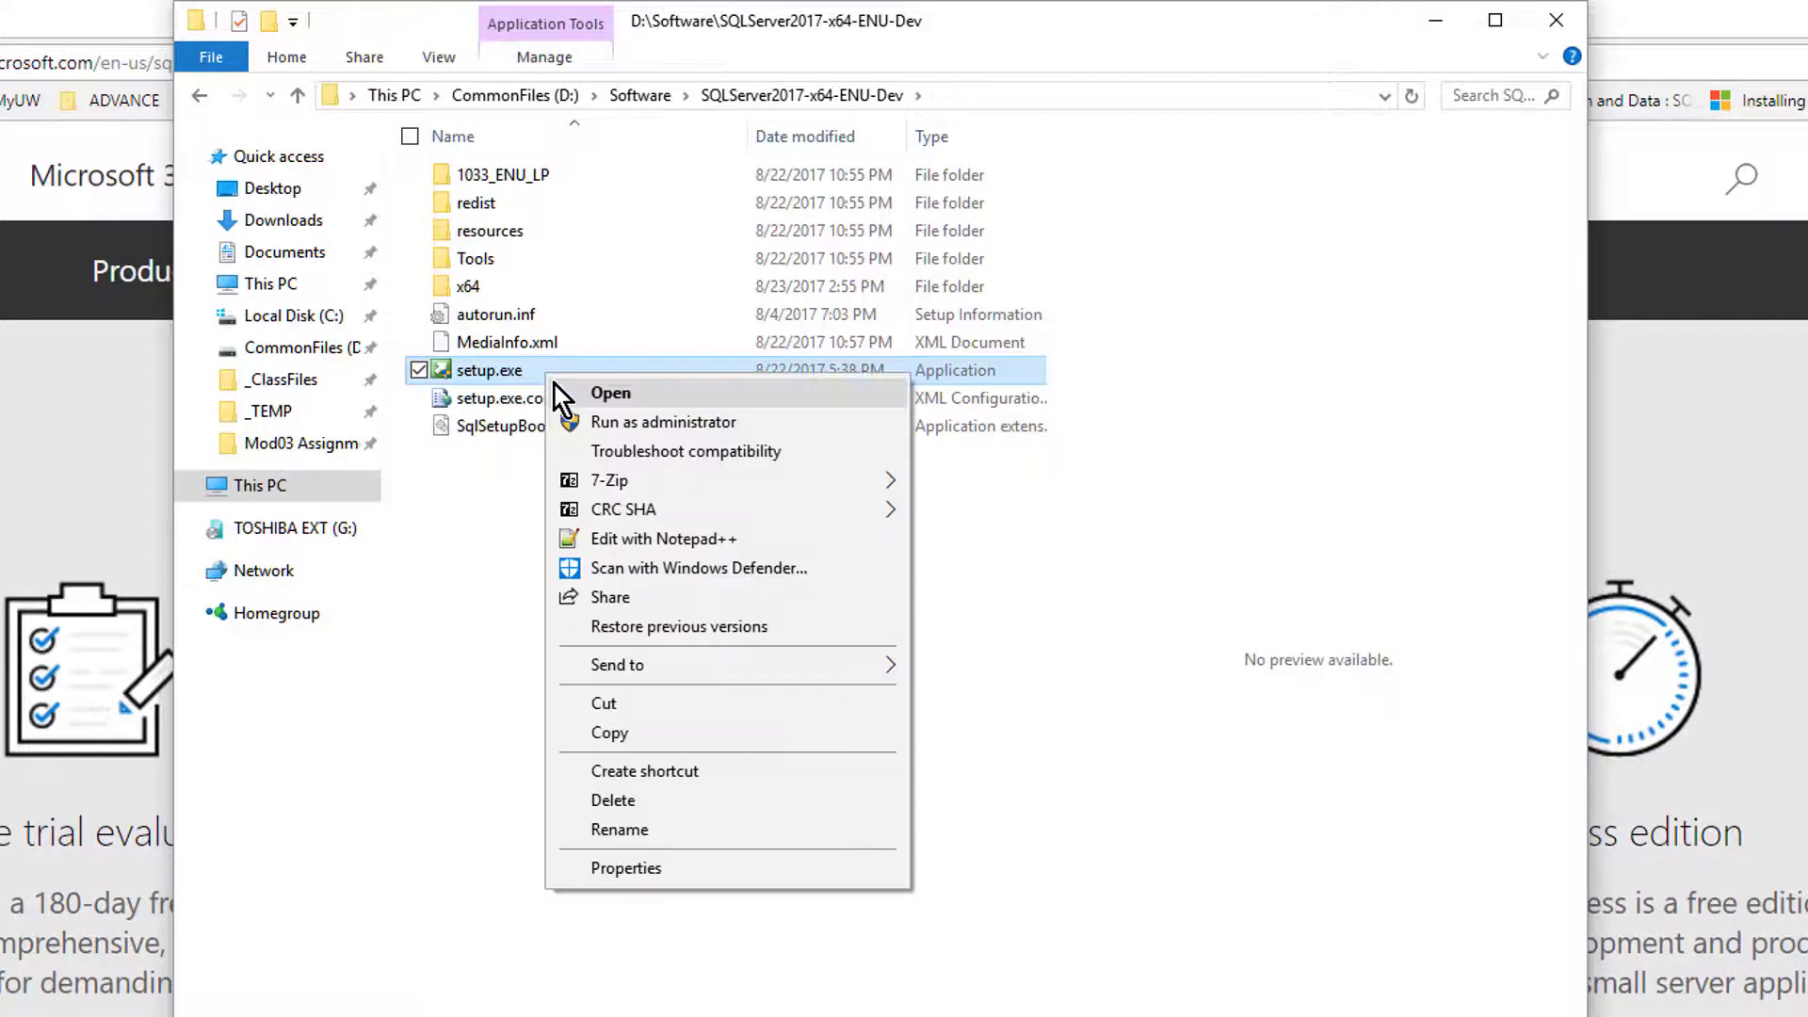
mouse_move(708, 471)
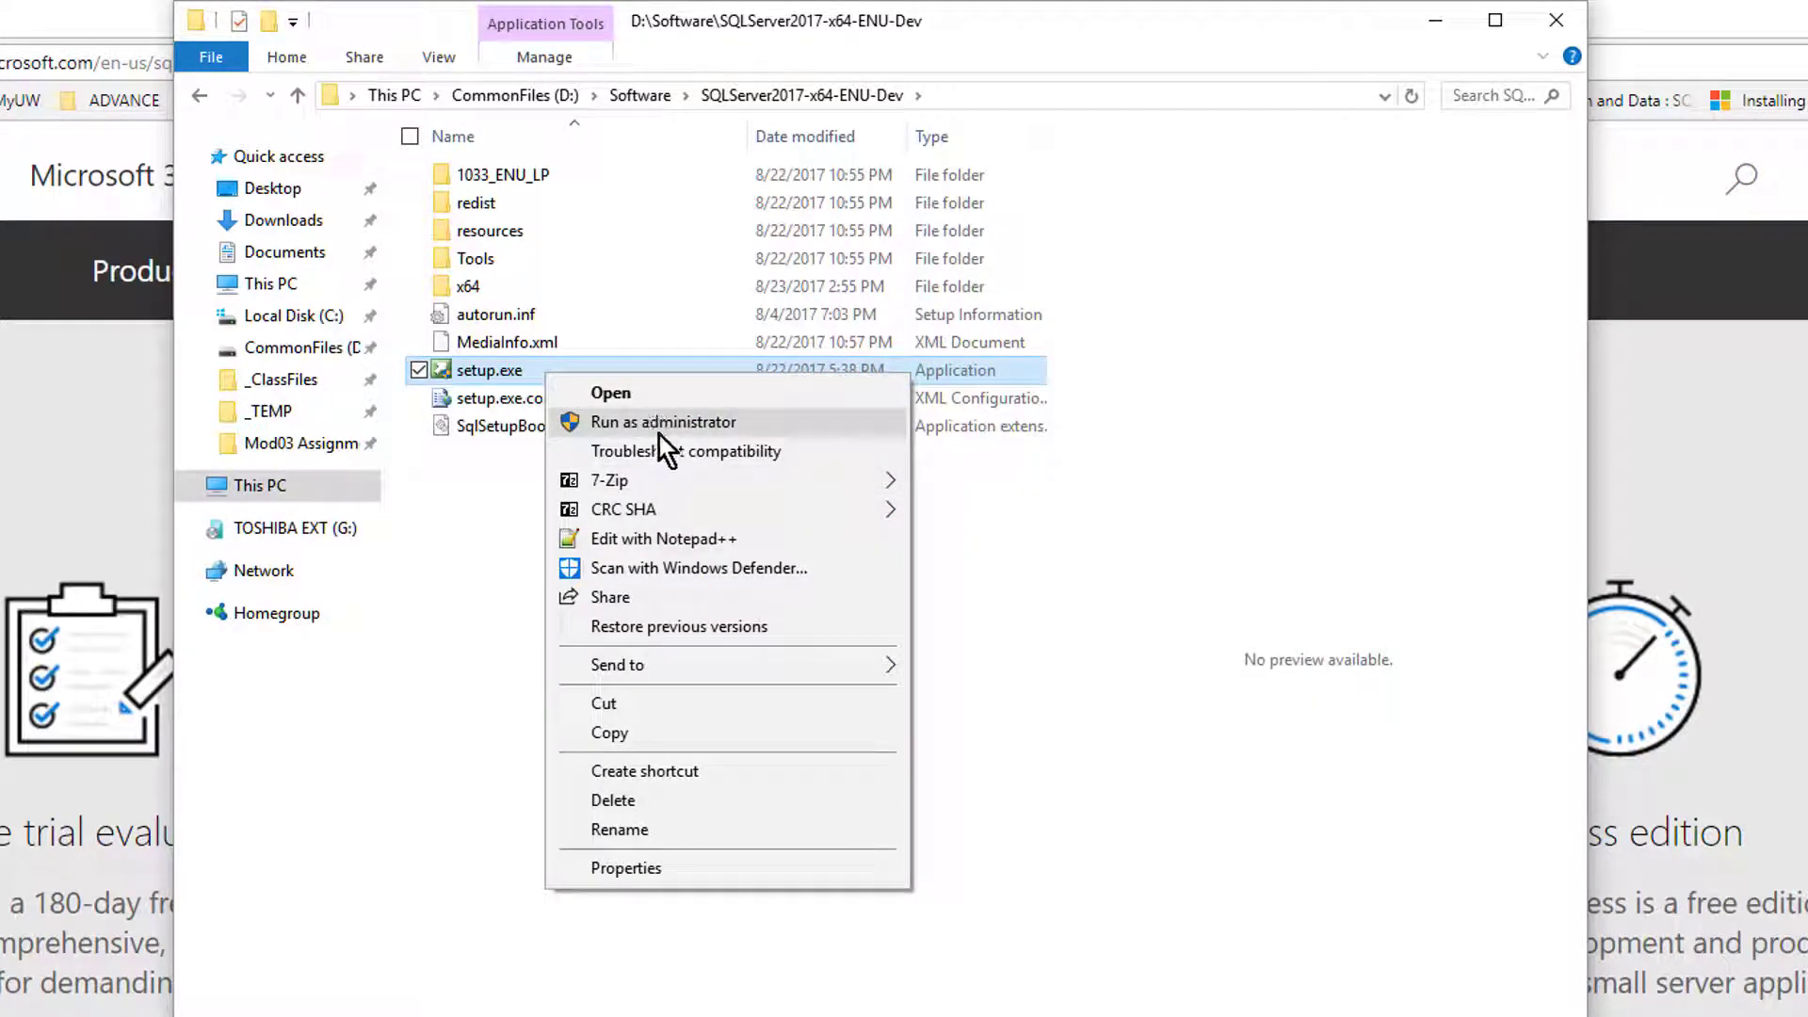
left_click(644, 424)
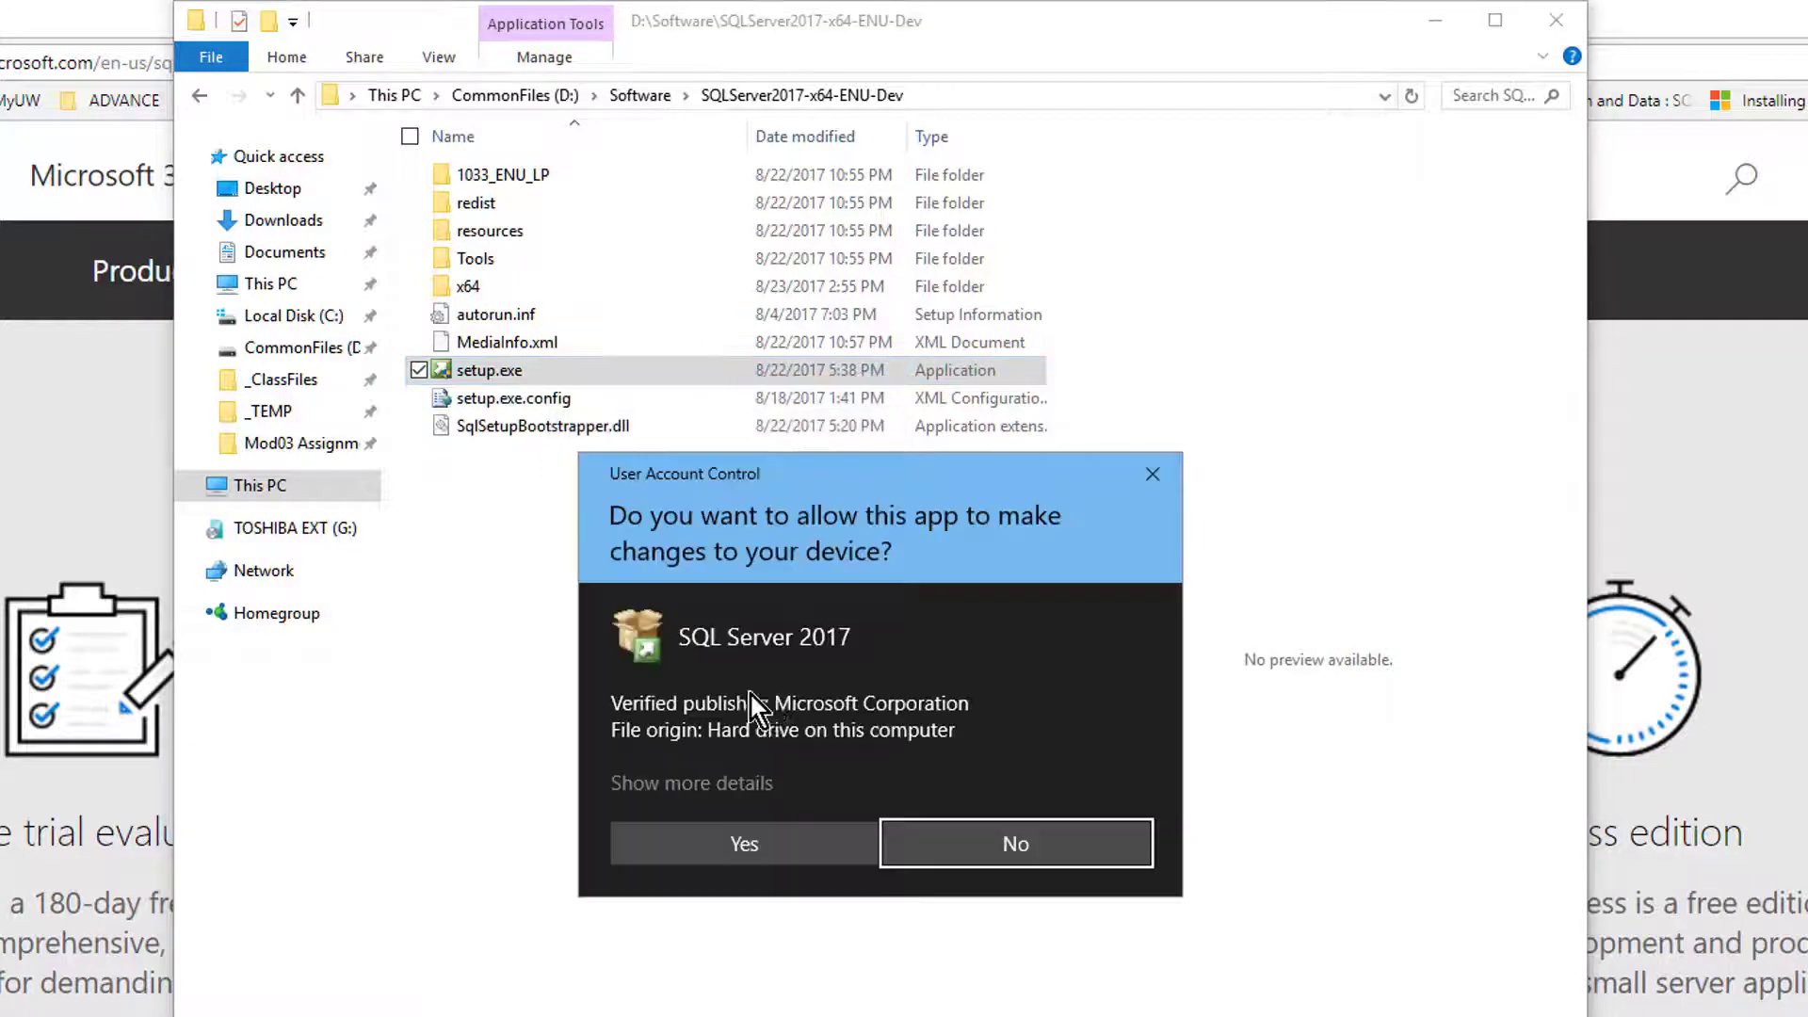
left_click(779, 852)
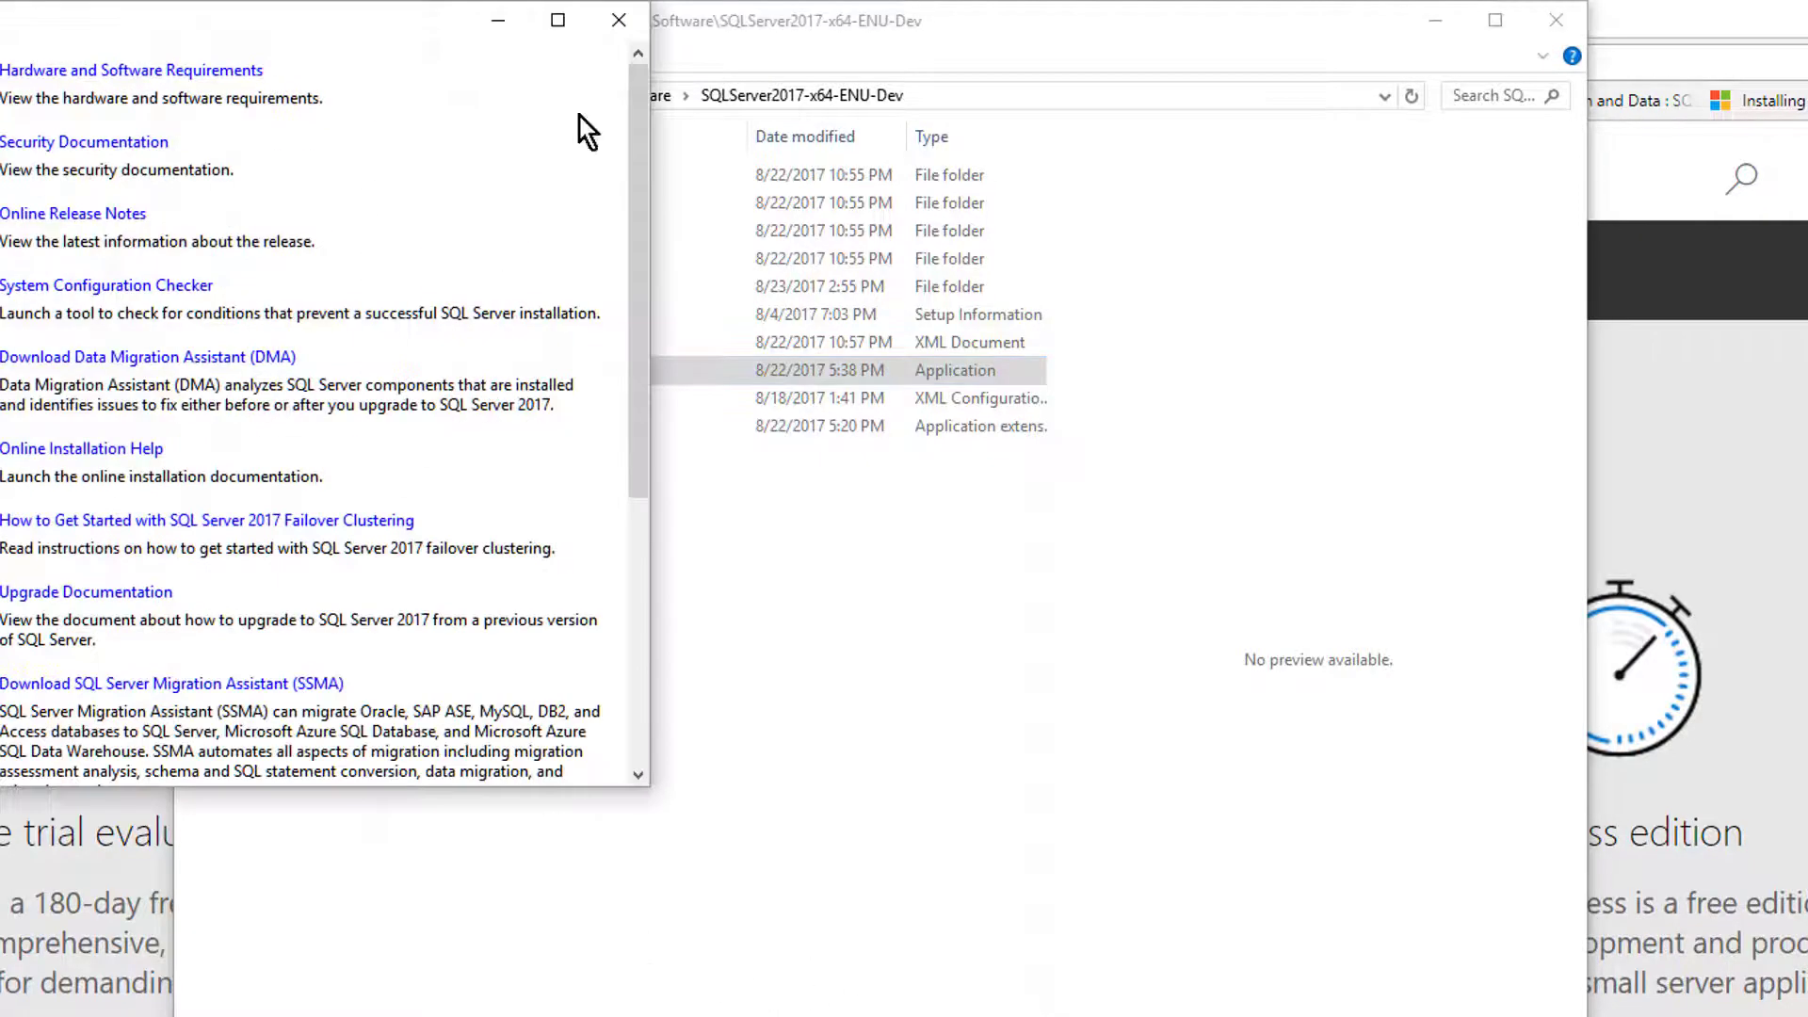
Maximize the SQL Server Installation Center and start a new SQL Server stand-alone installation.
left_click(558, 19)
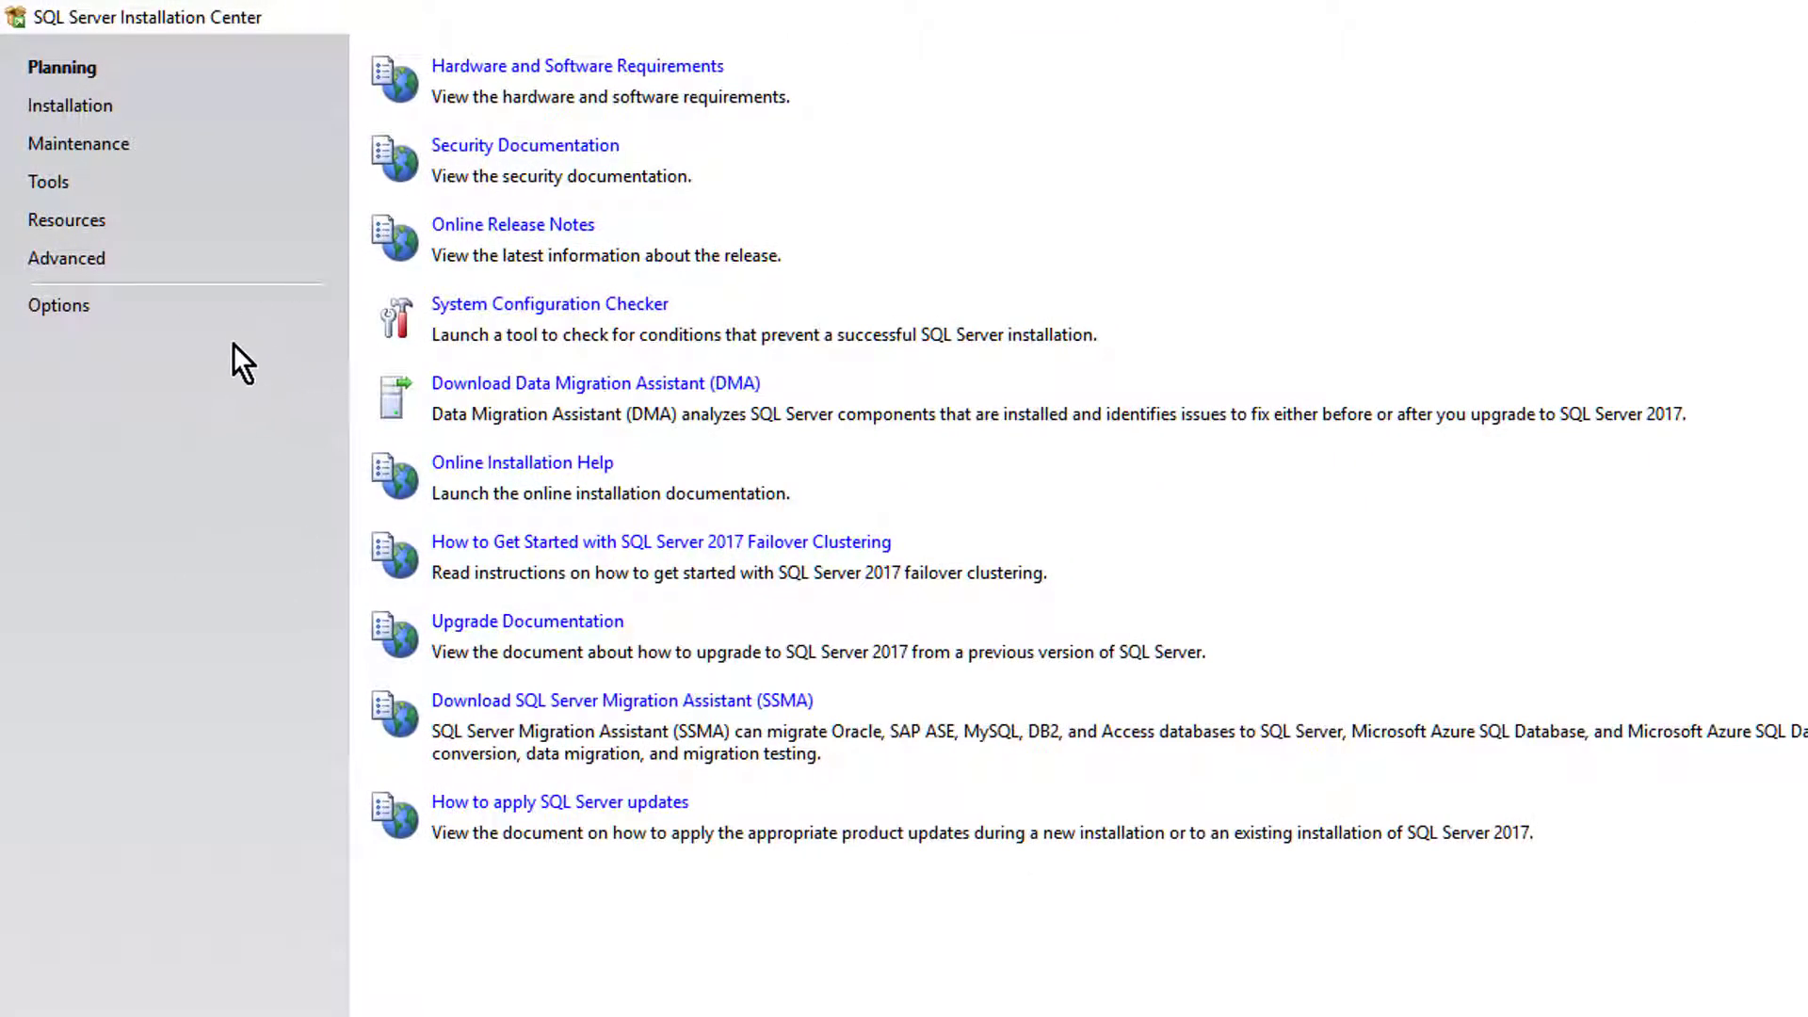
left_click(81, 111)
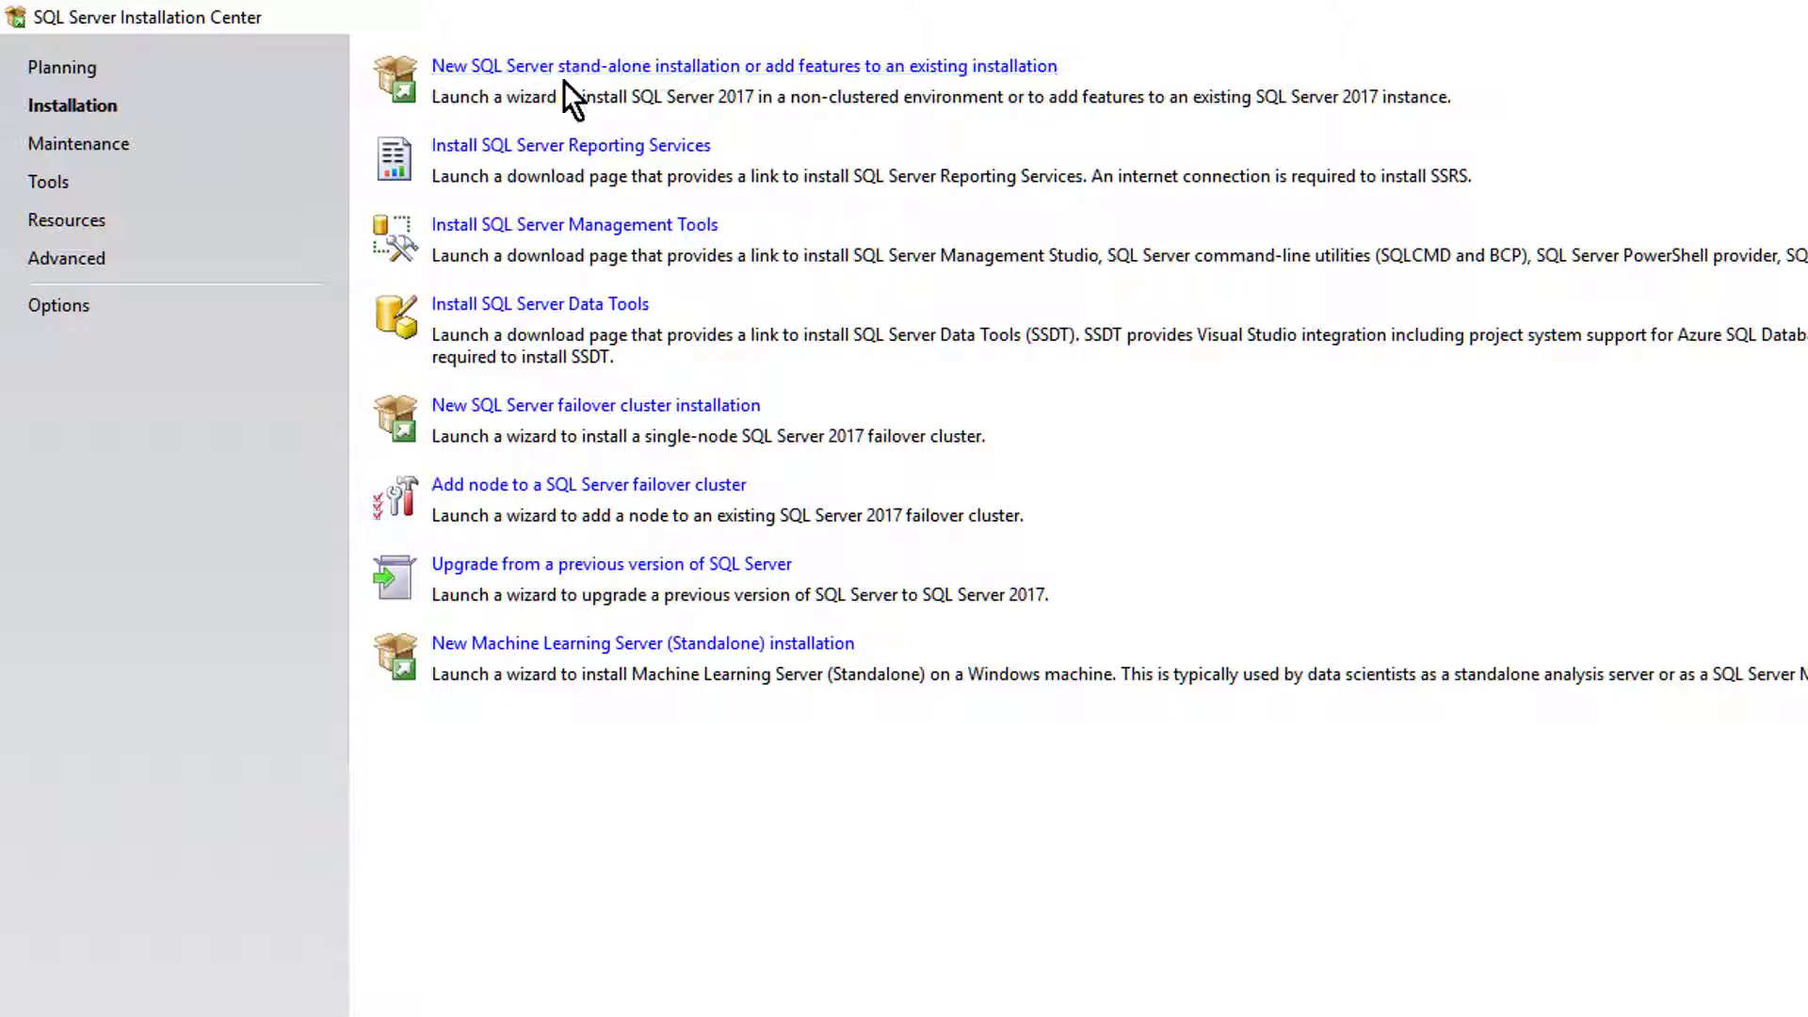
left_click(699, 68)
left_click(659, 68)
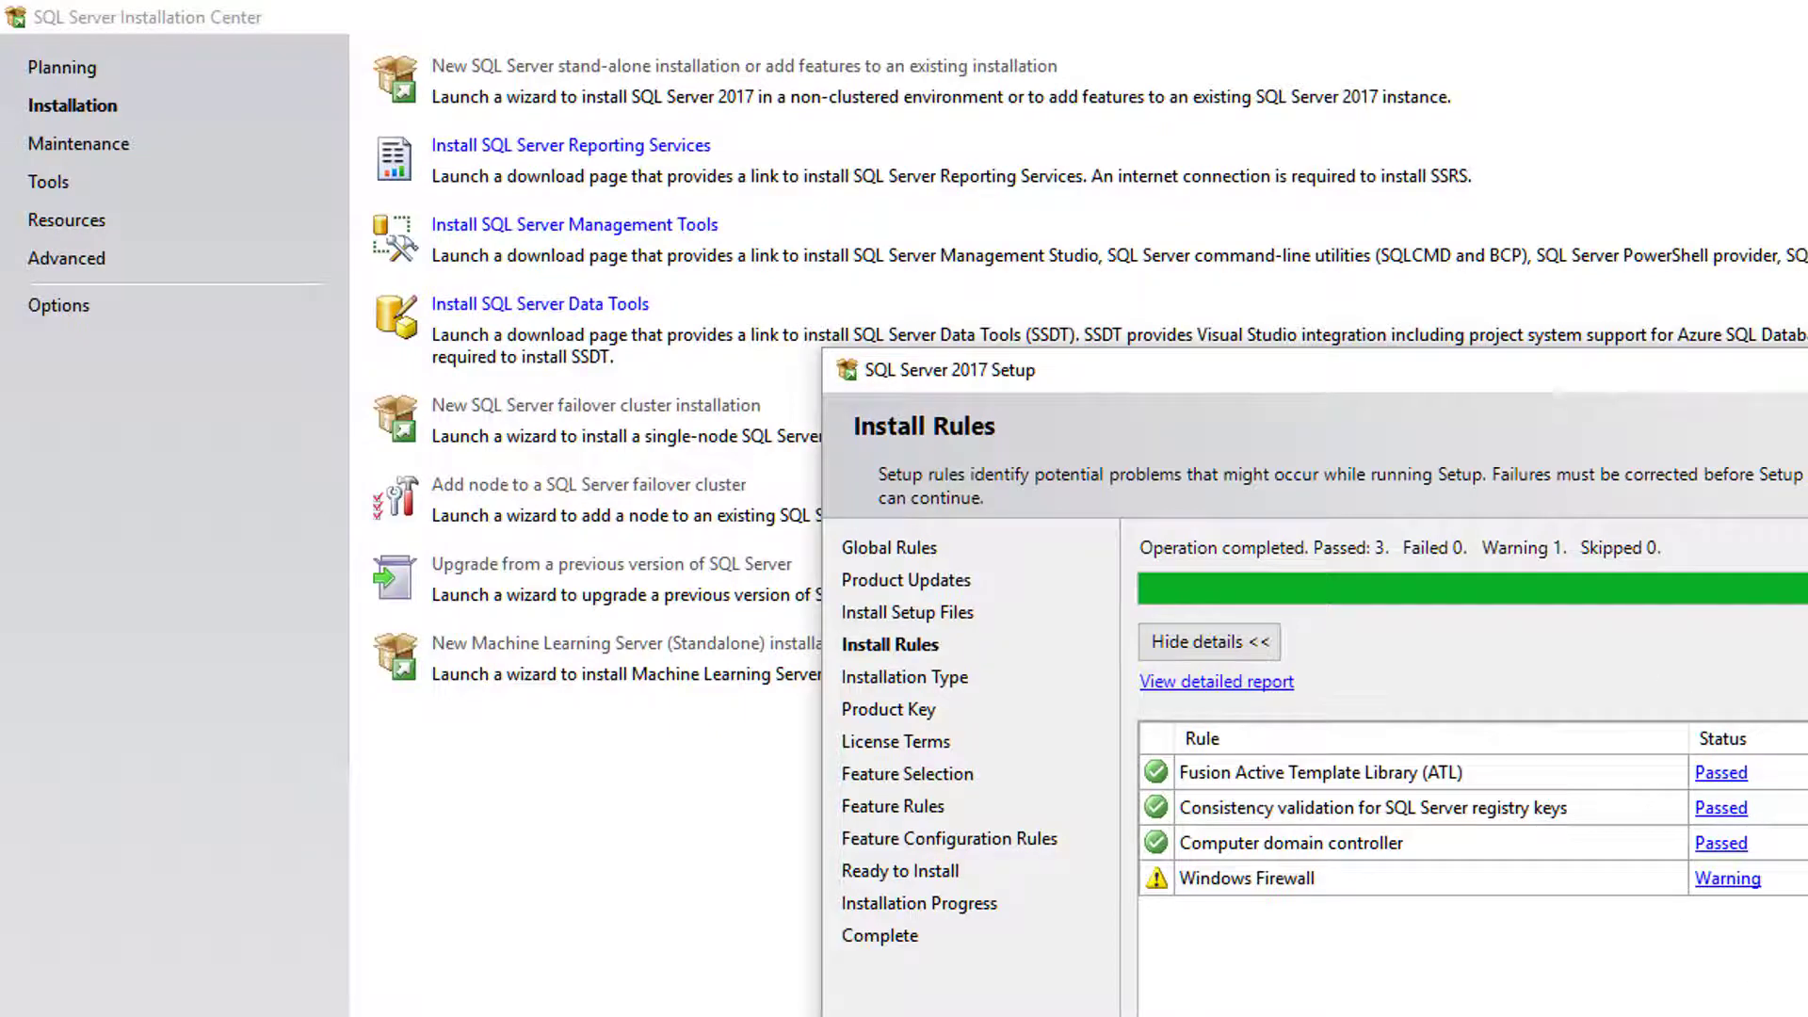
Continue past the install rules and keep "Perform a new installation of SQL Server 2017" as the installation type.
key("alt+n")
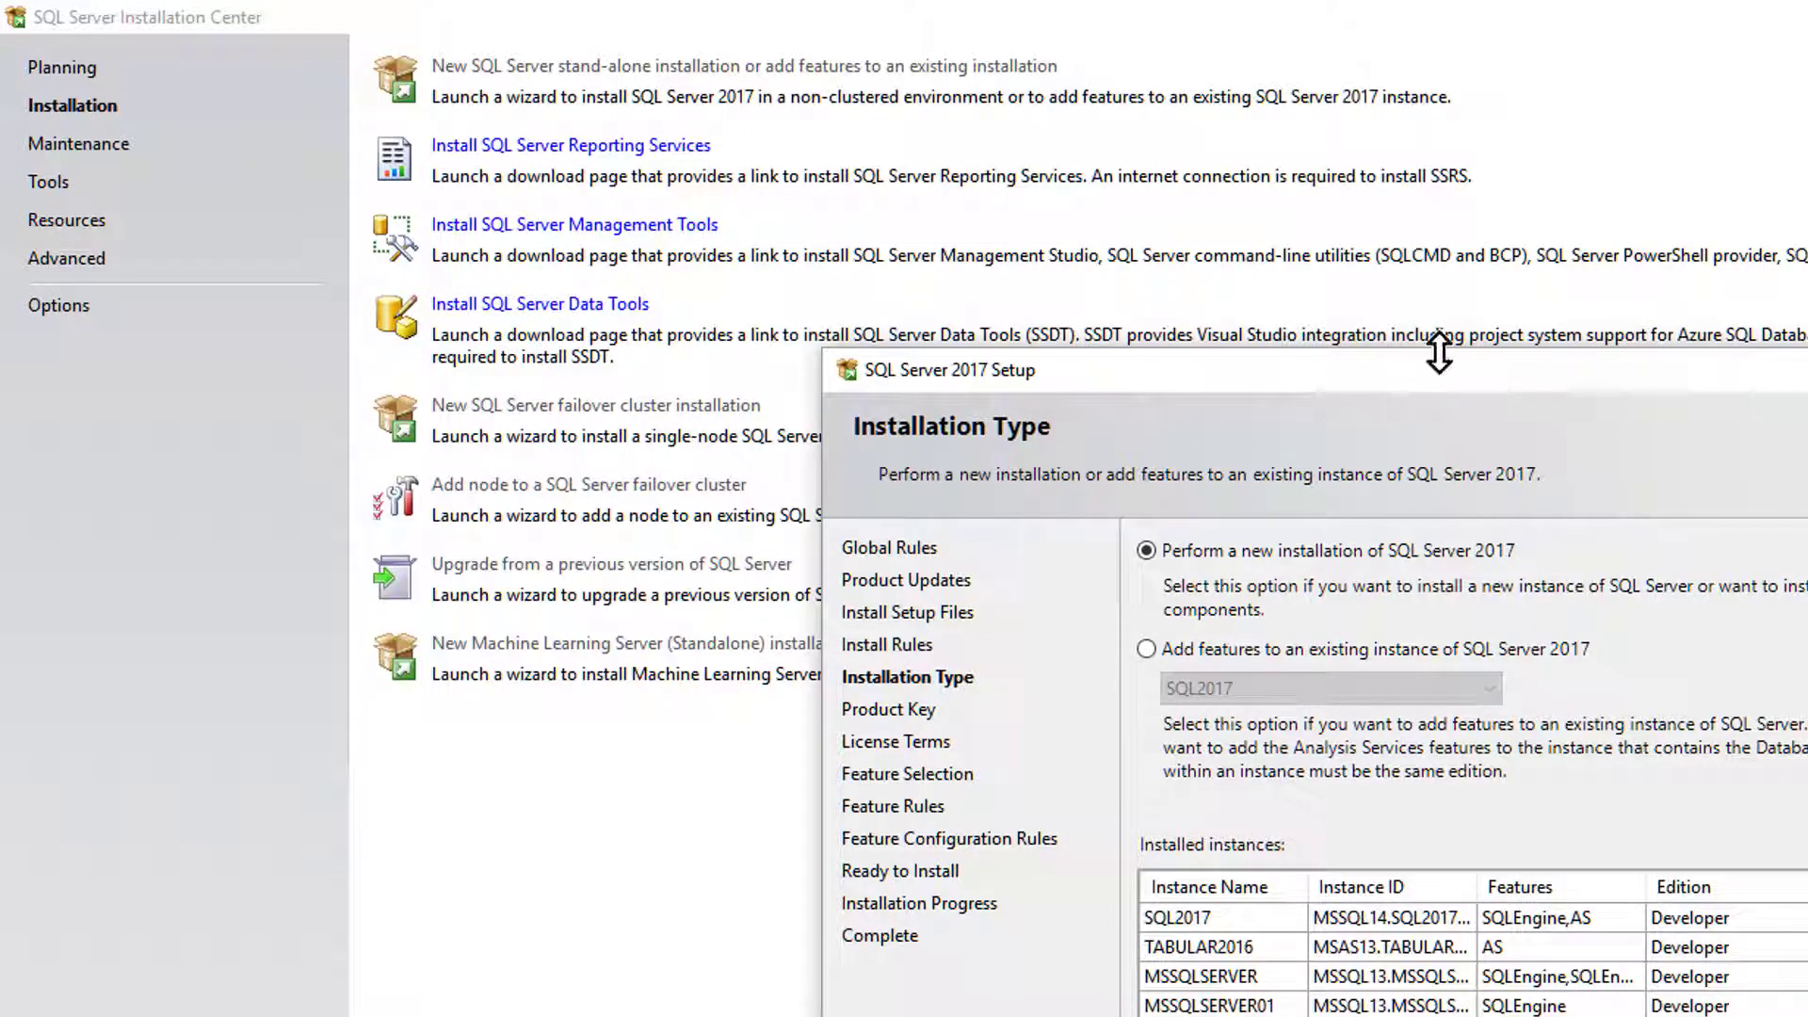
left_click_drag(1441, 352, 1344, 23)
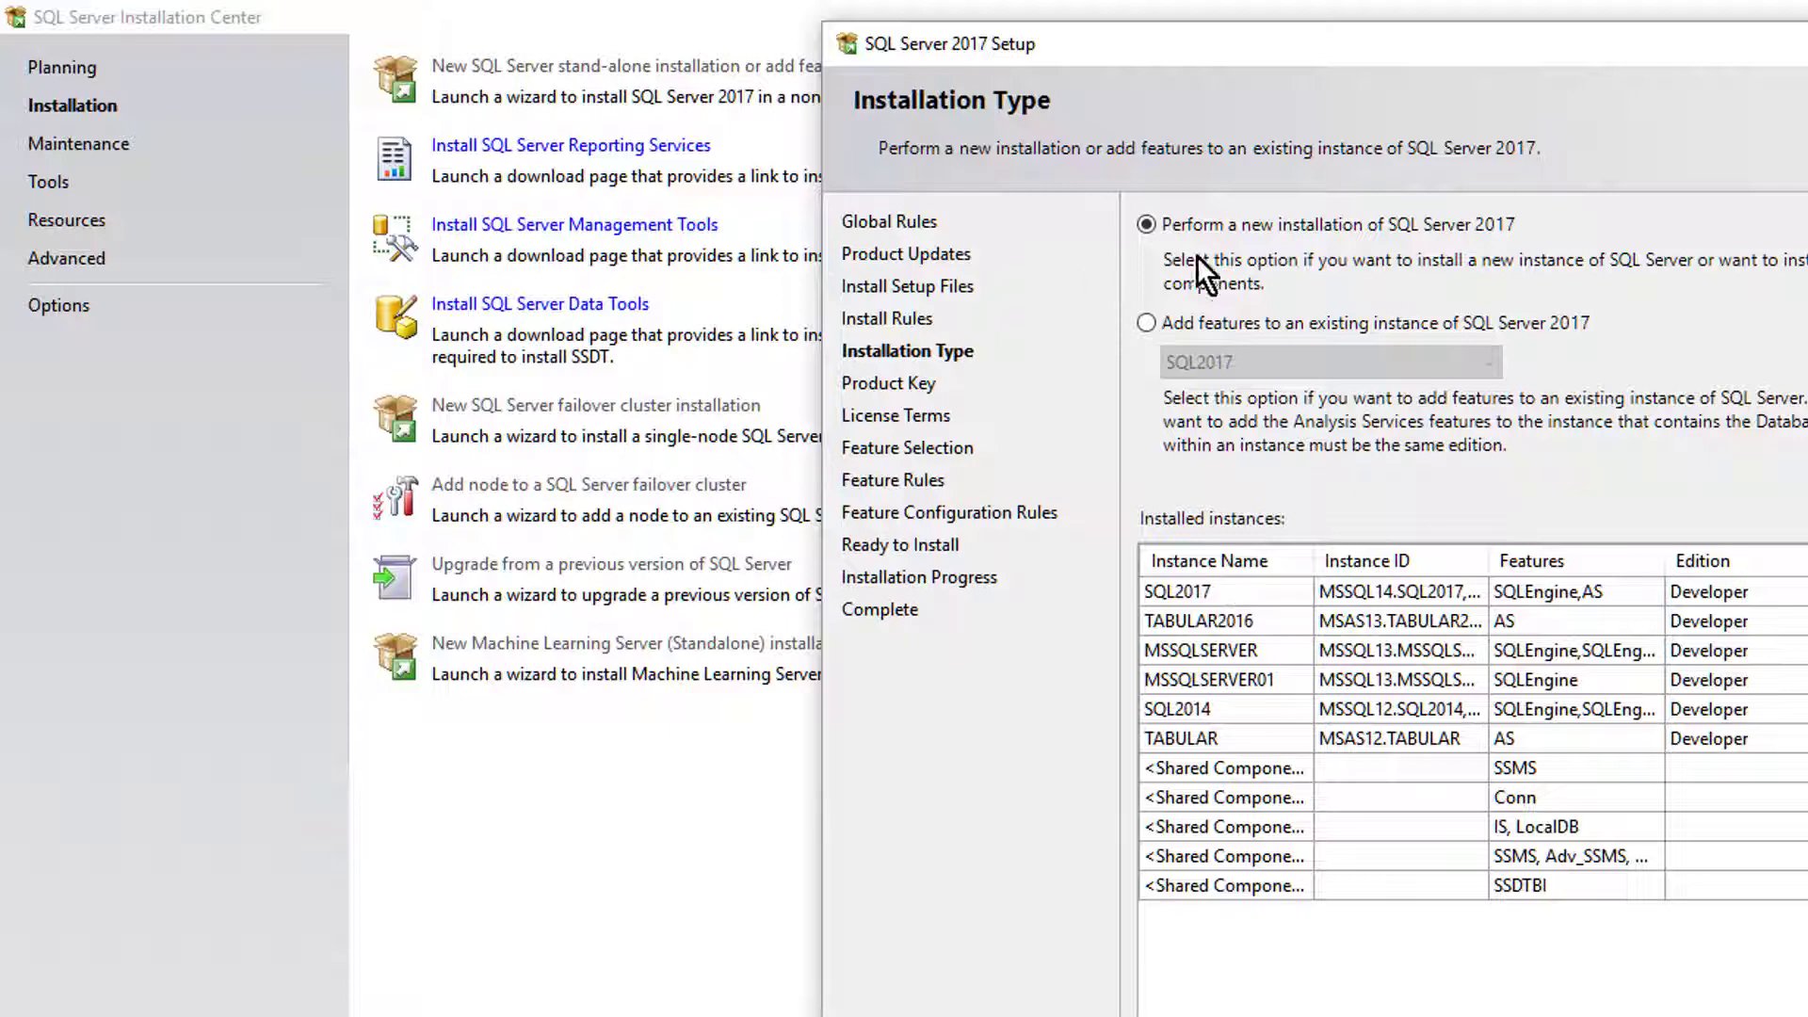
left_click(1789, 1016)
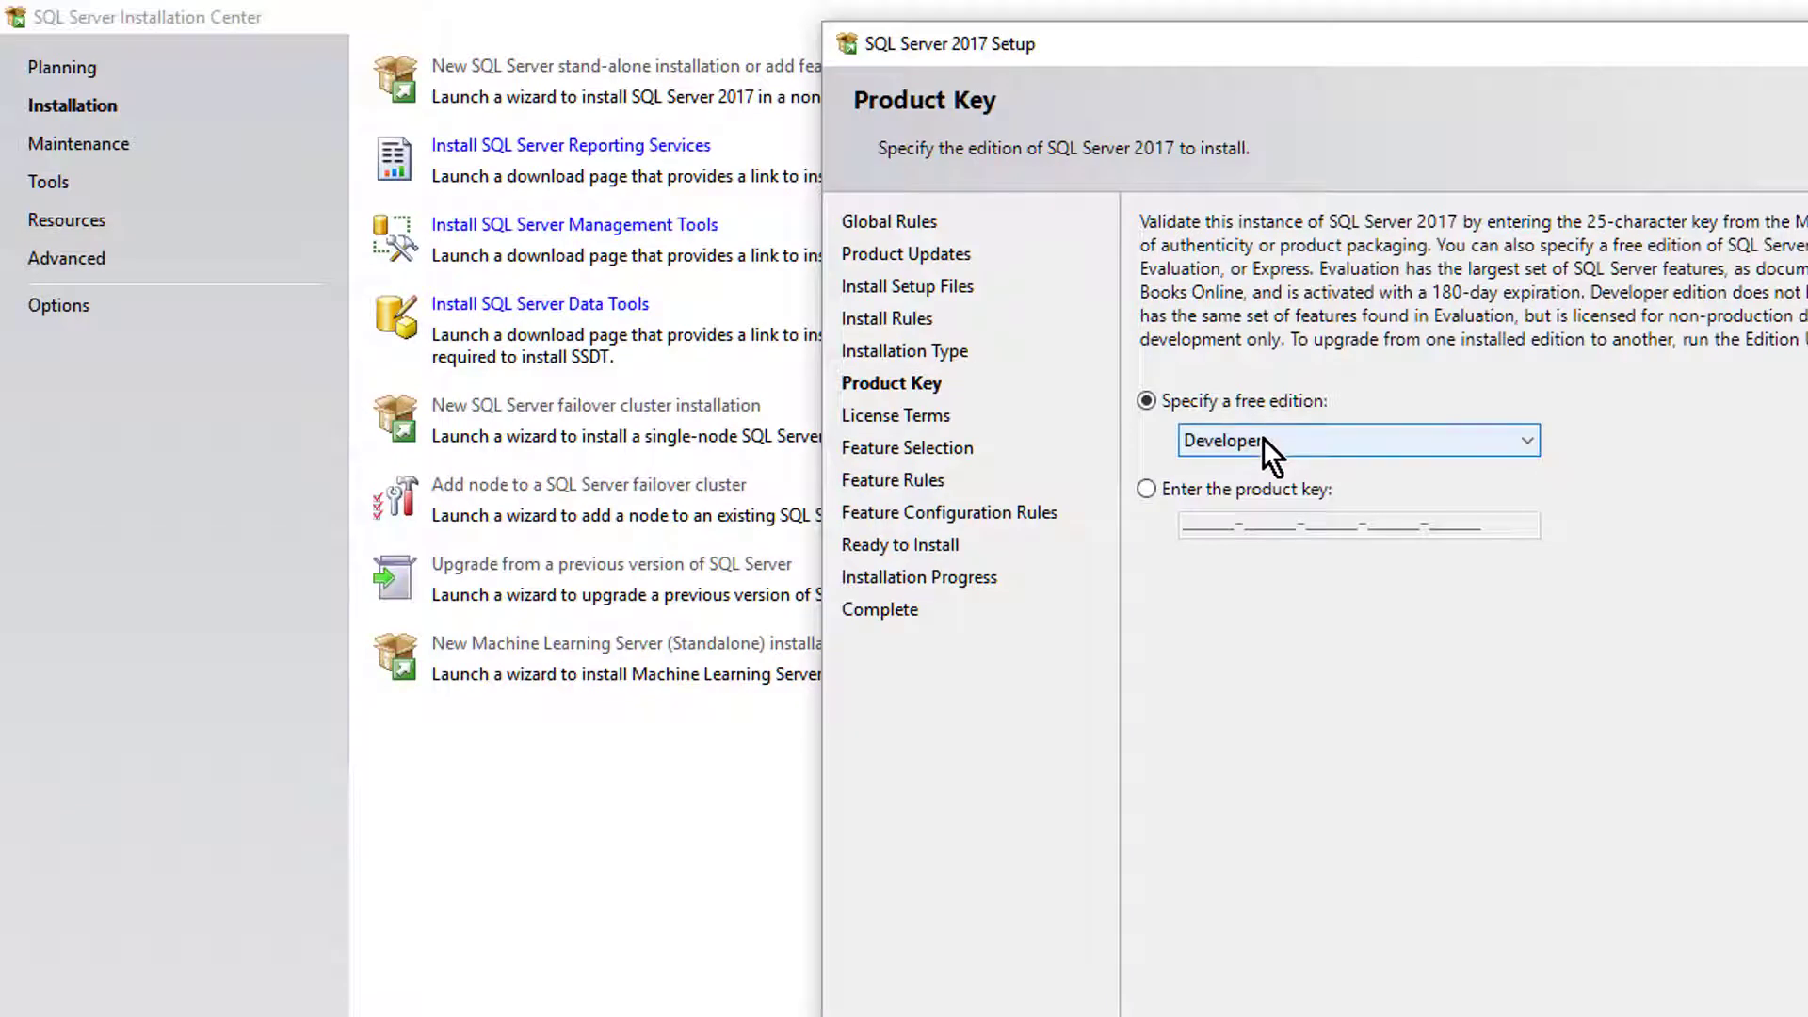
Specify Developer as the free edition to install and continue past the product key page.
left_click(1425, 437)
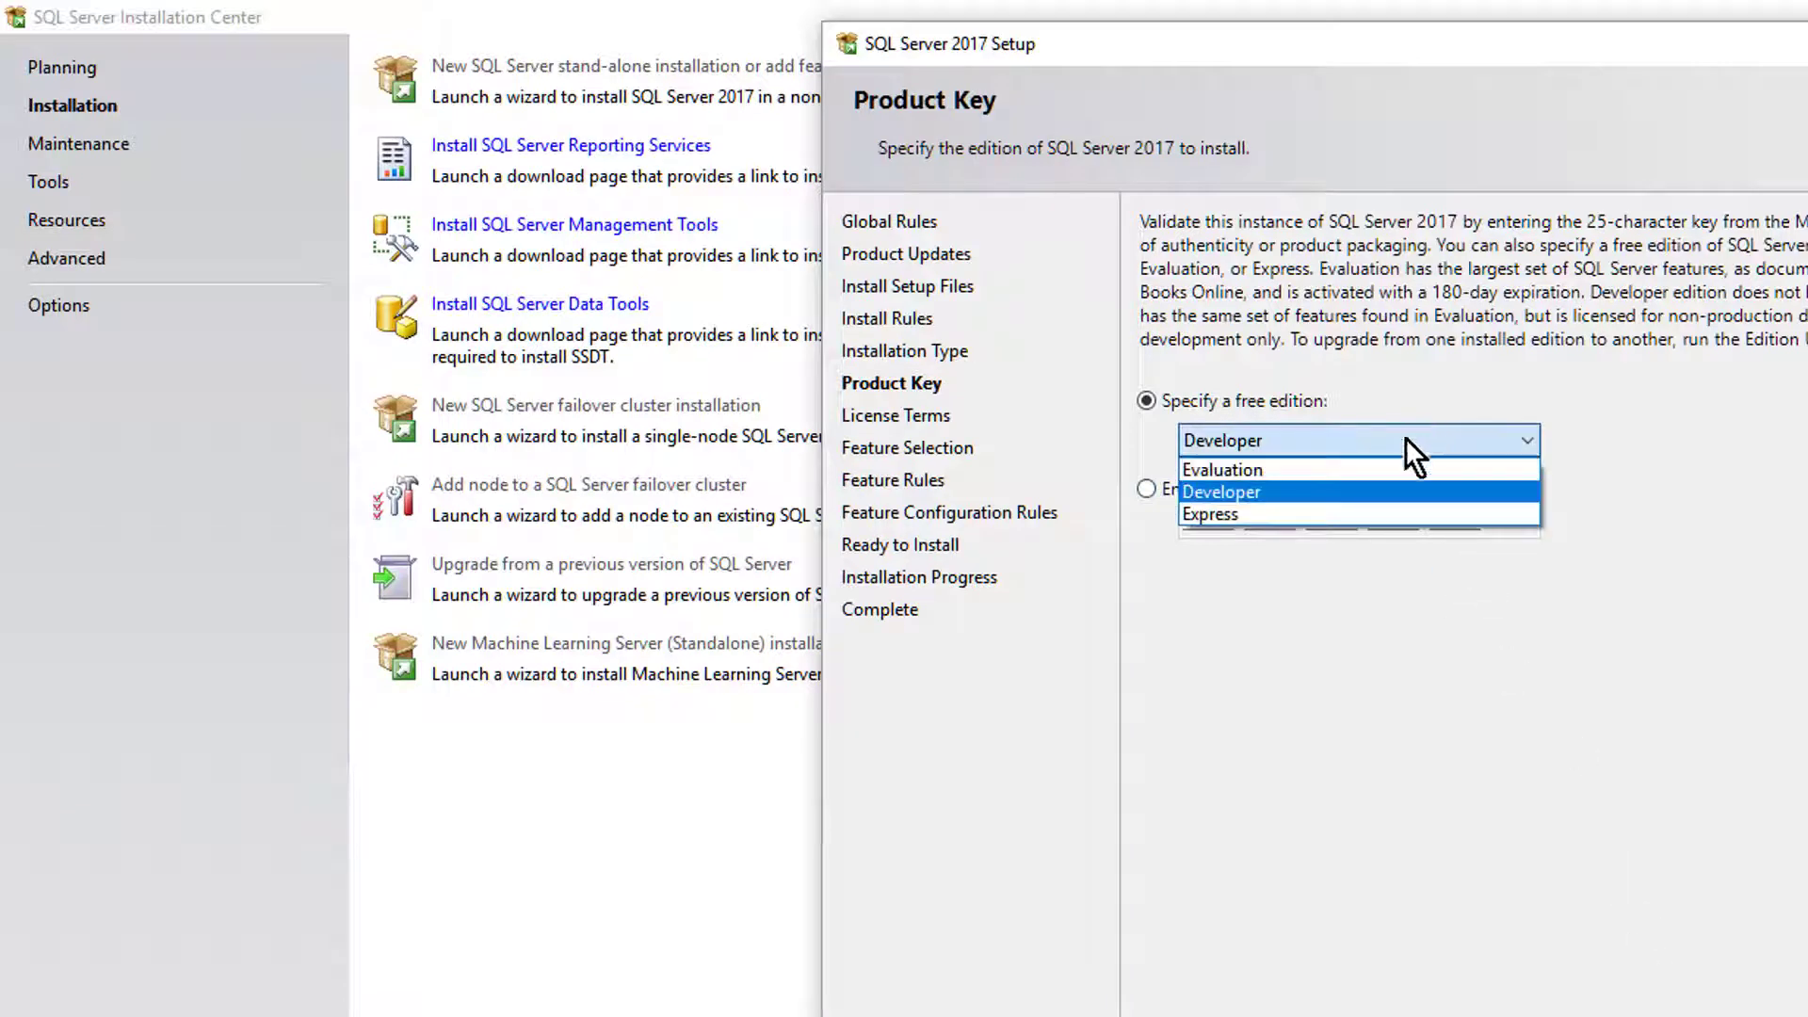
left_click(1253, 495)
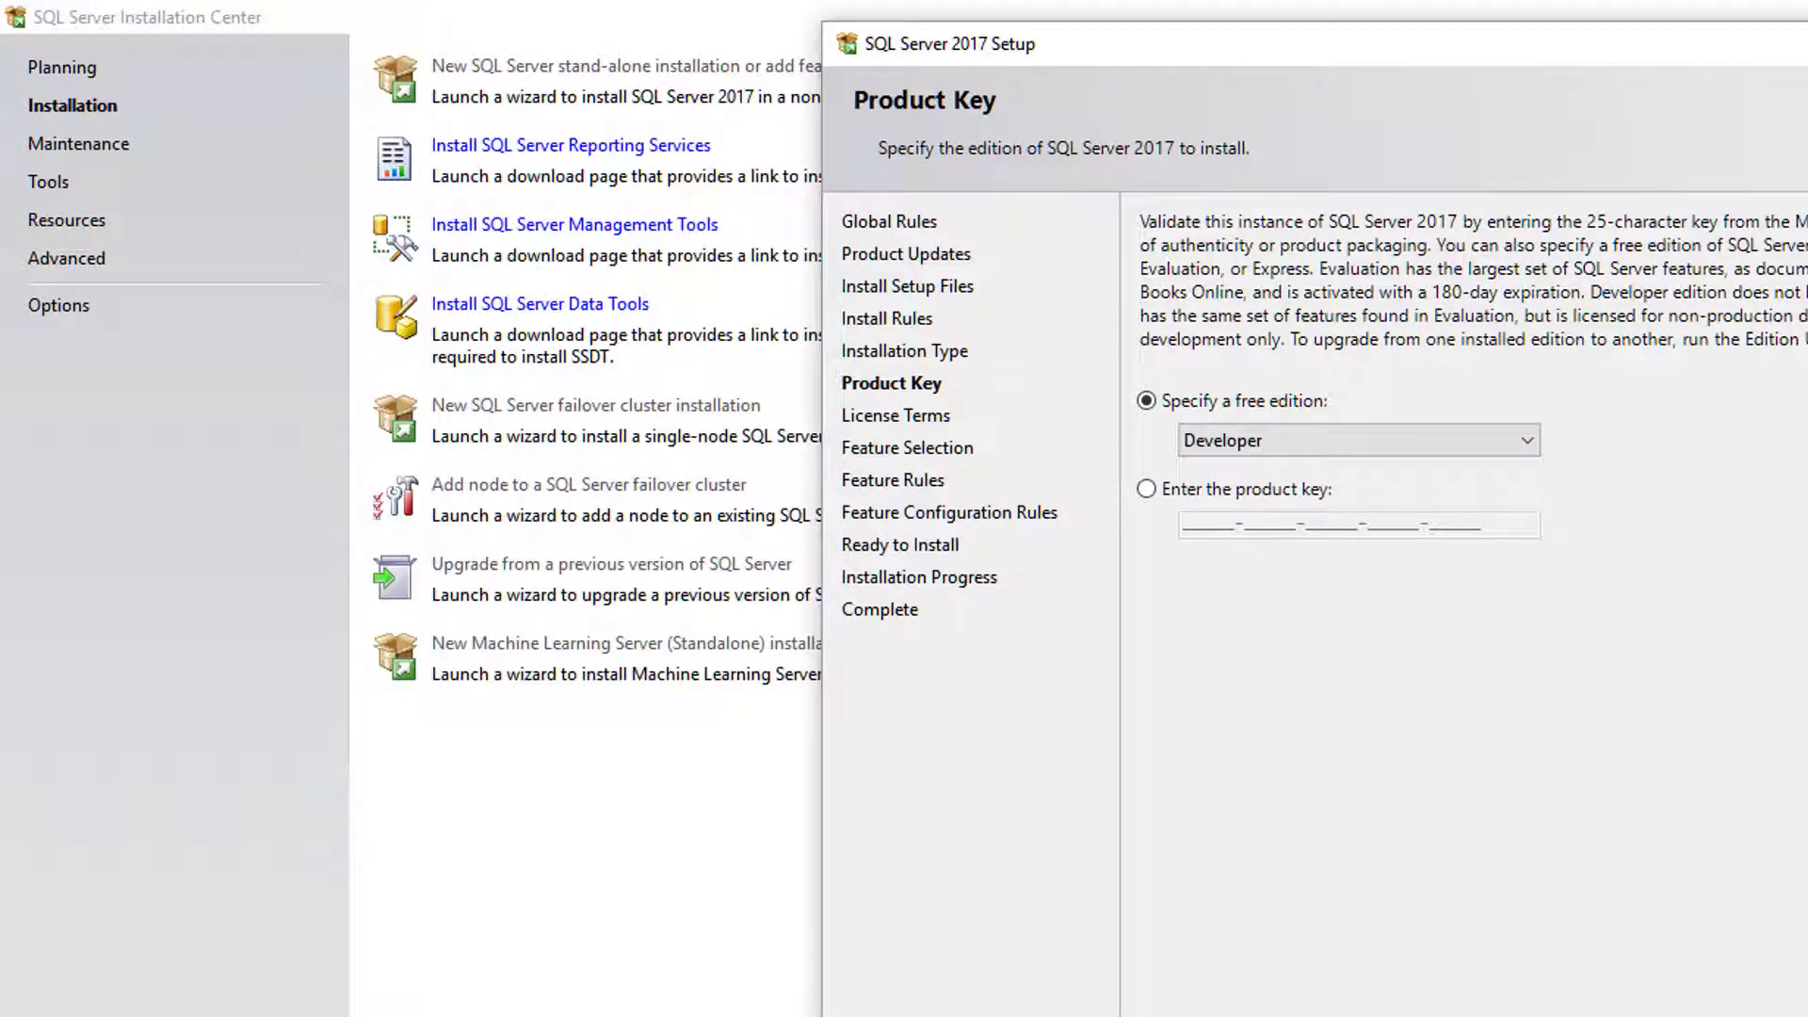
left_click(1771, 1015)
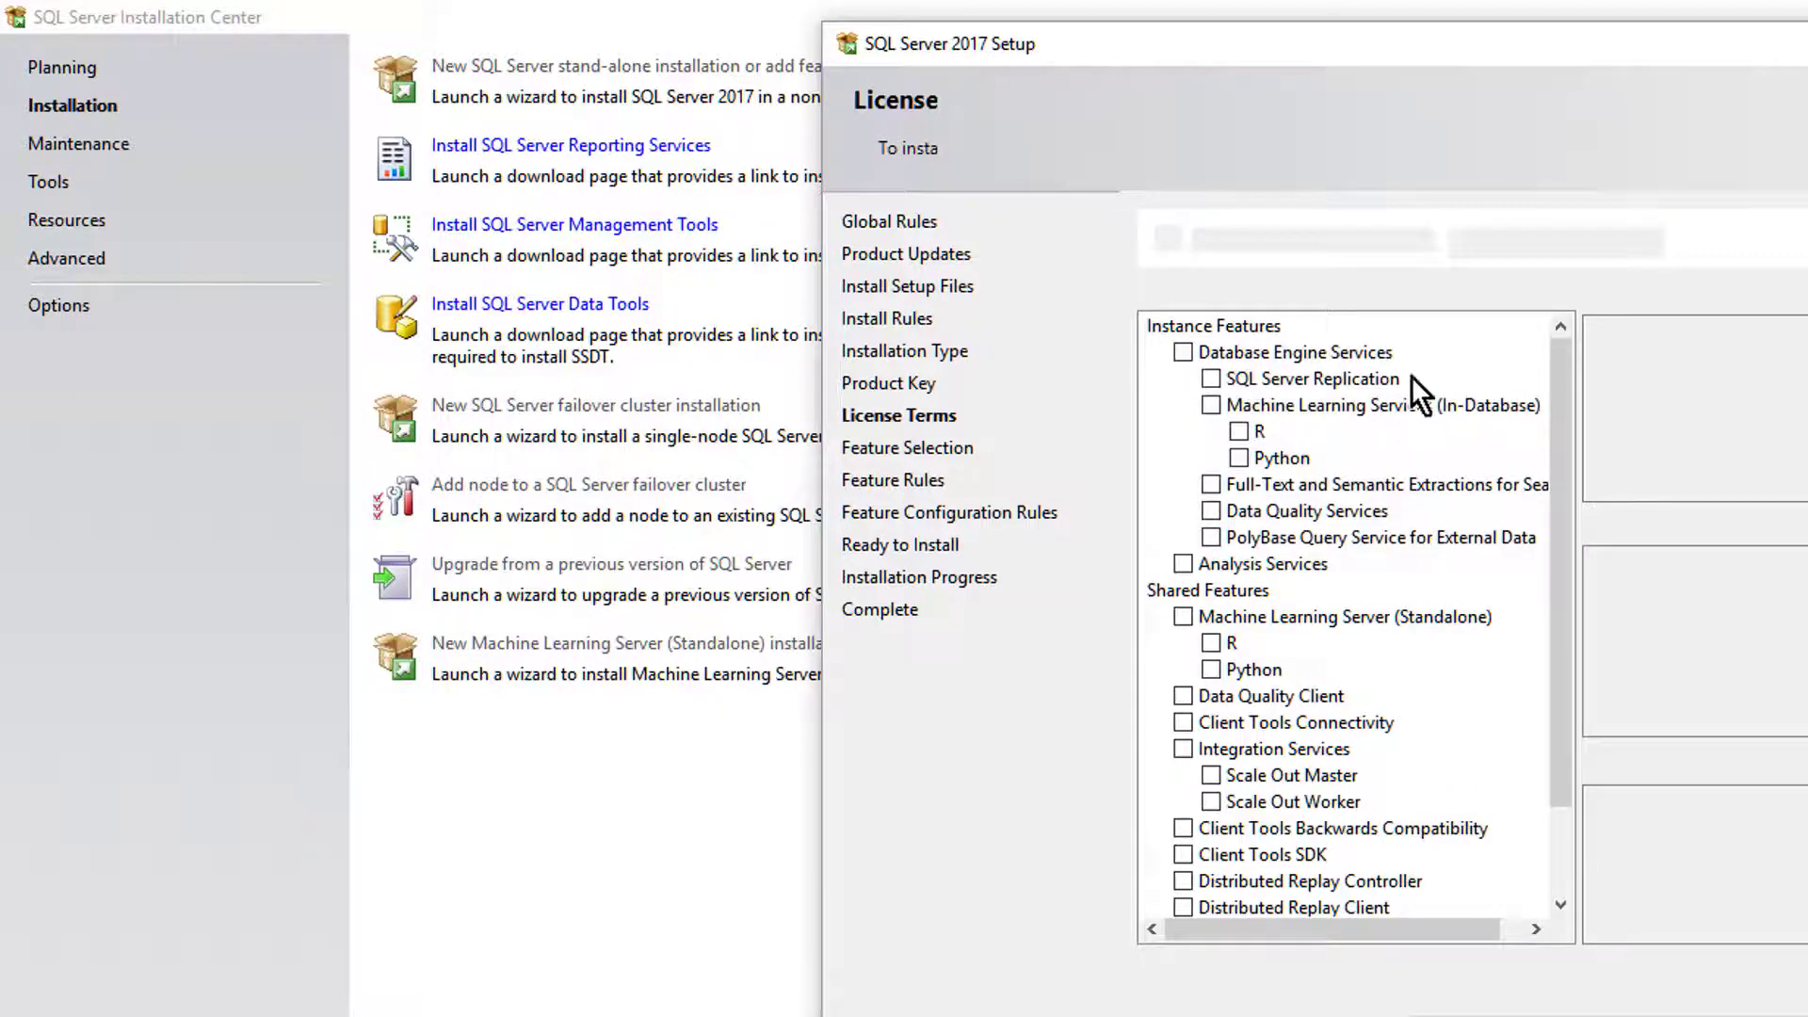
Select Database Engine Services, Analysis Services and Integration Services as the features to install.
left_click(1183, 352)
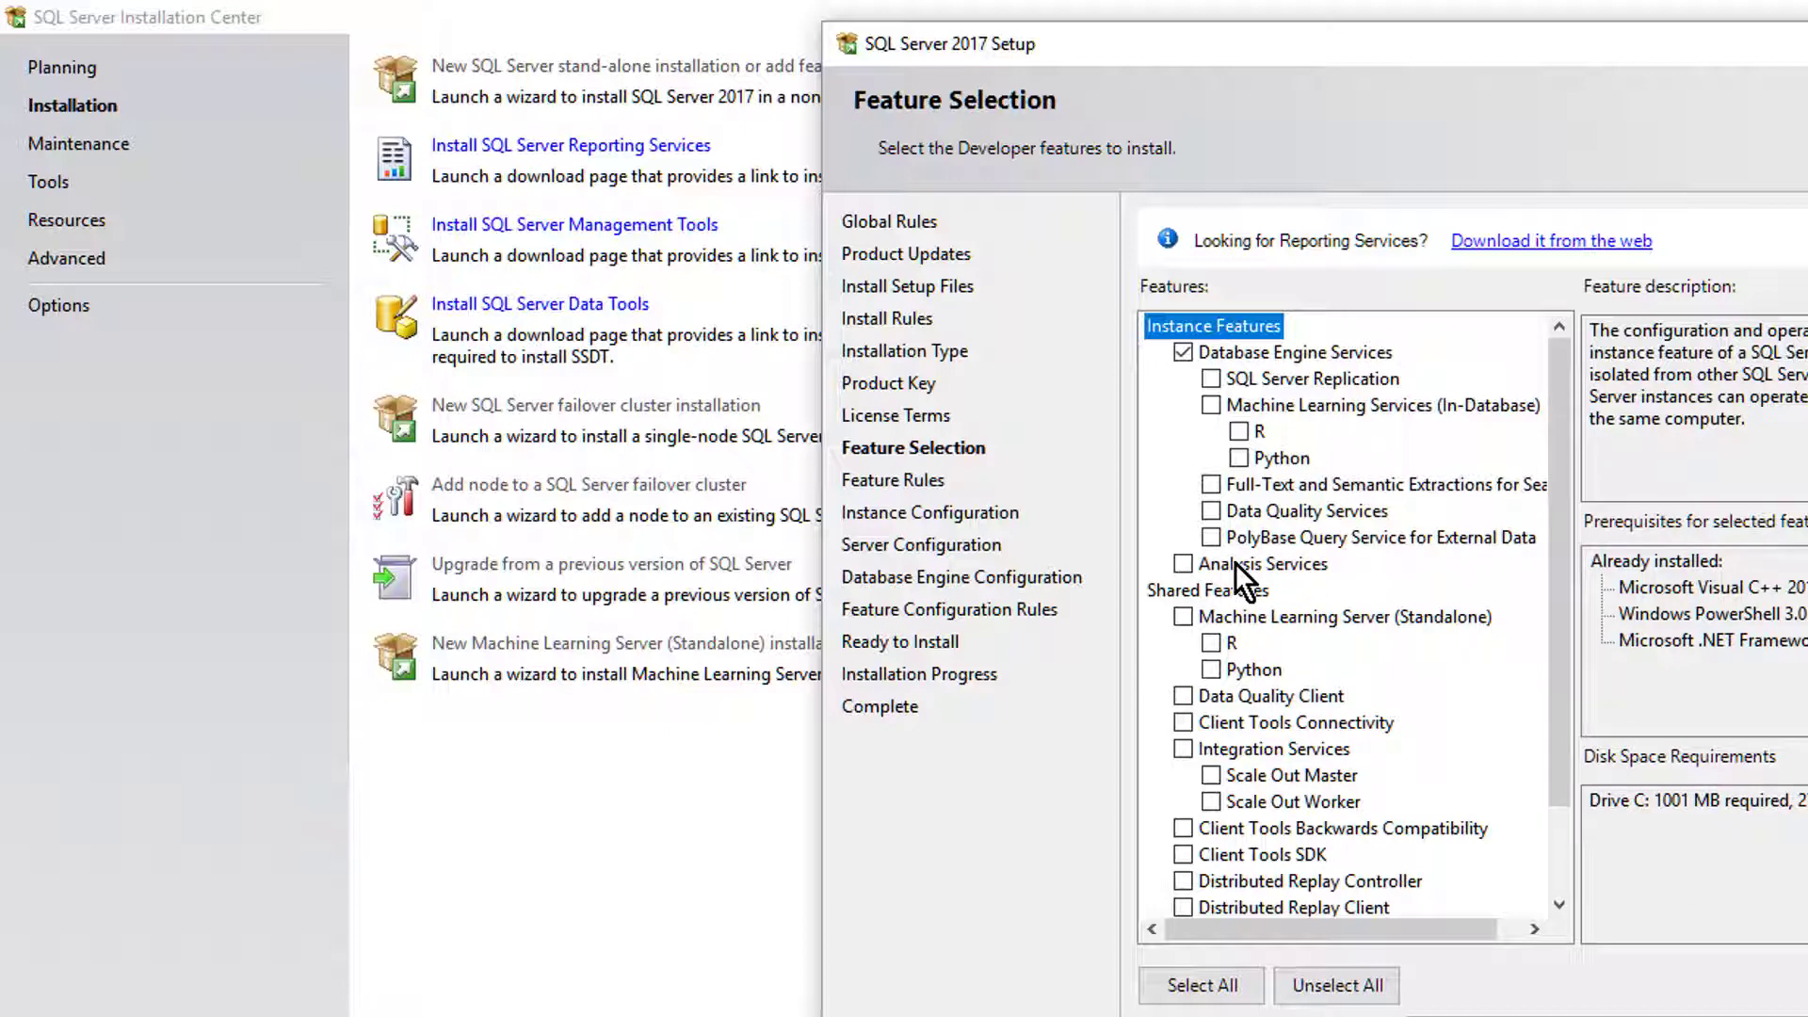
left_click(1207, 563)
left_click(1184, 564)
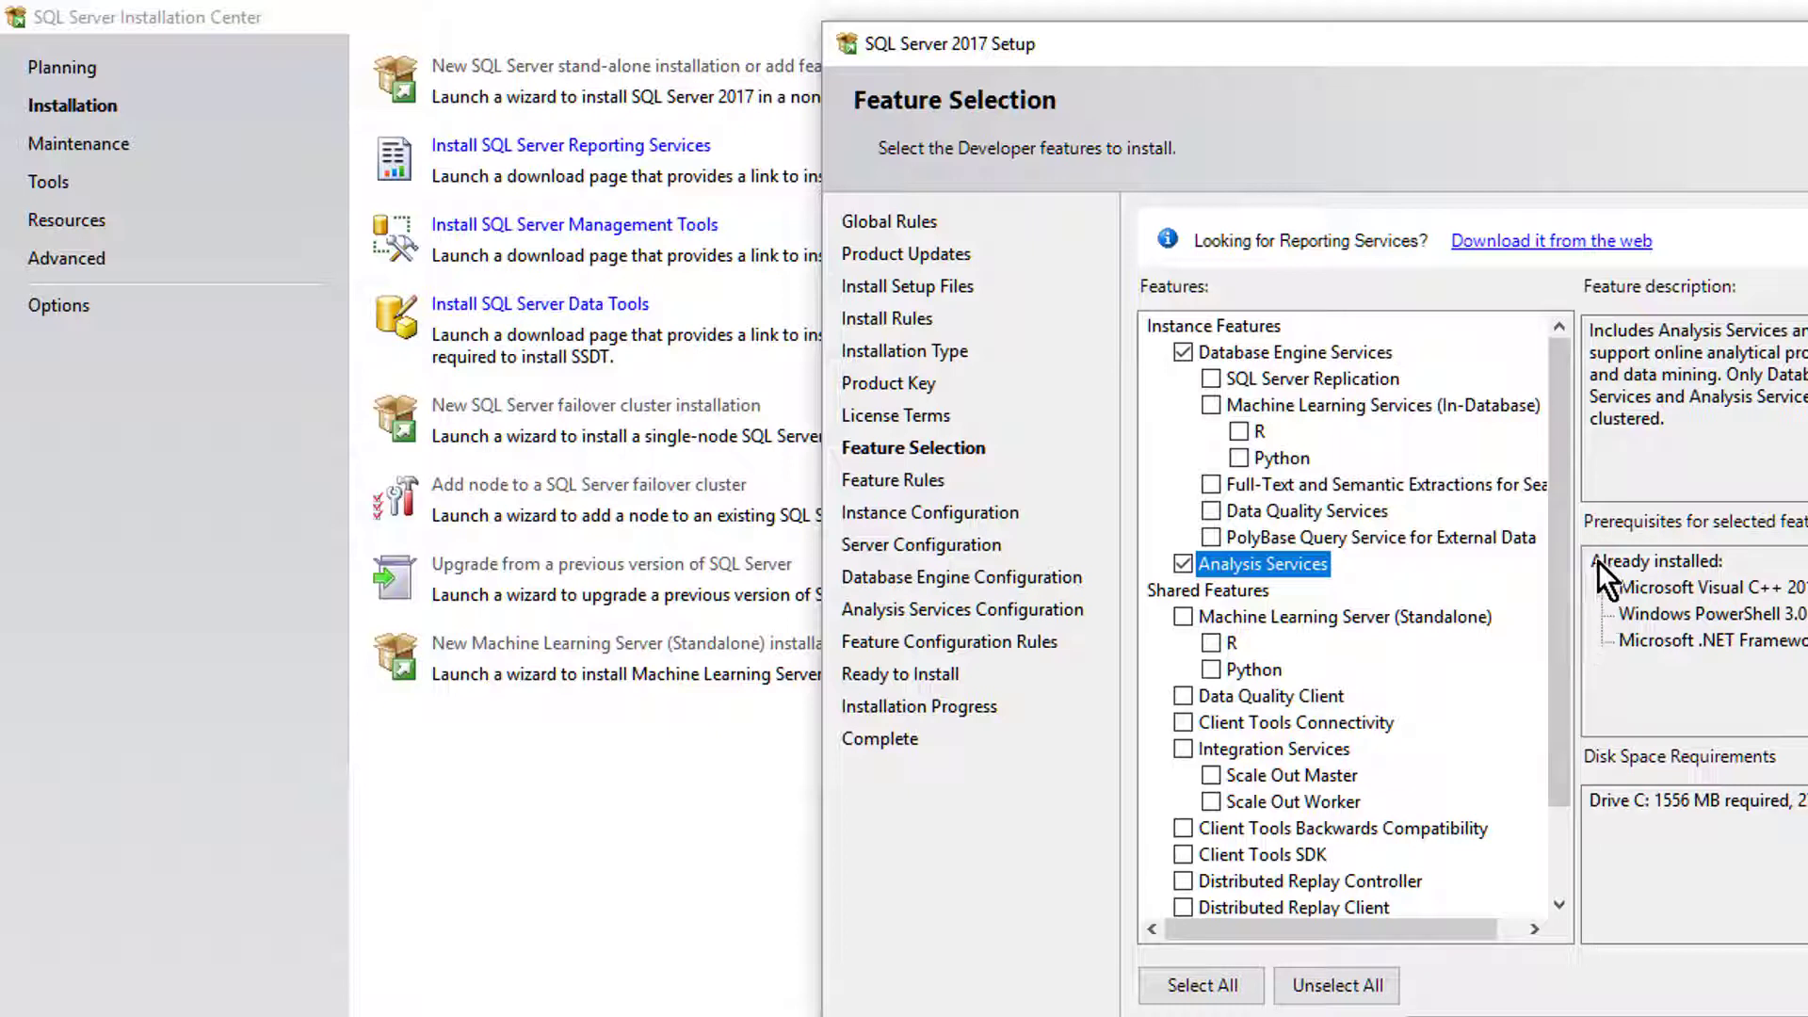
left_click(1183, 749)
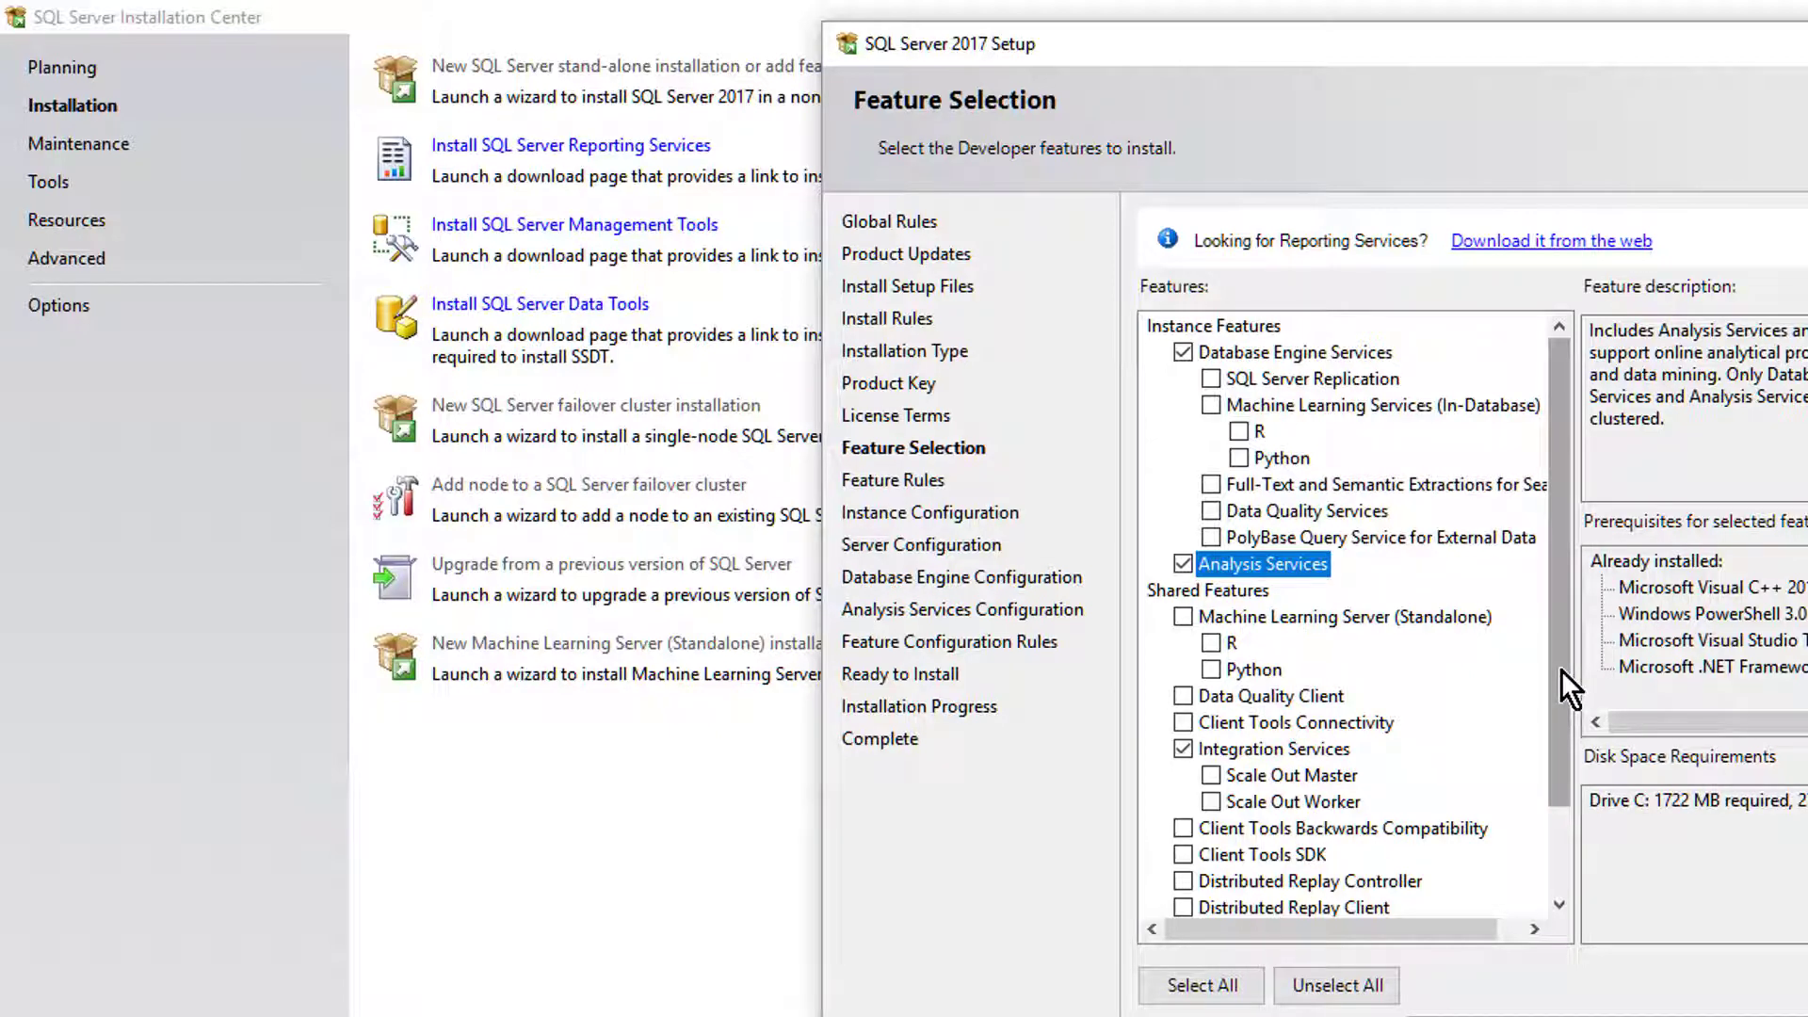
mouse_move(1561, 670)
left_mouse_down()
mouse_move(1586, 821)
mouse_move(1568, 648)
left_mouse_up()
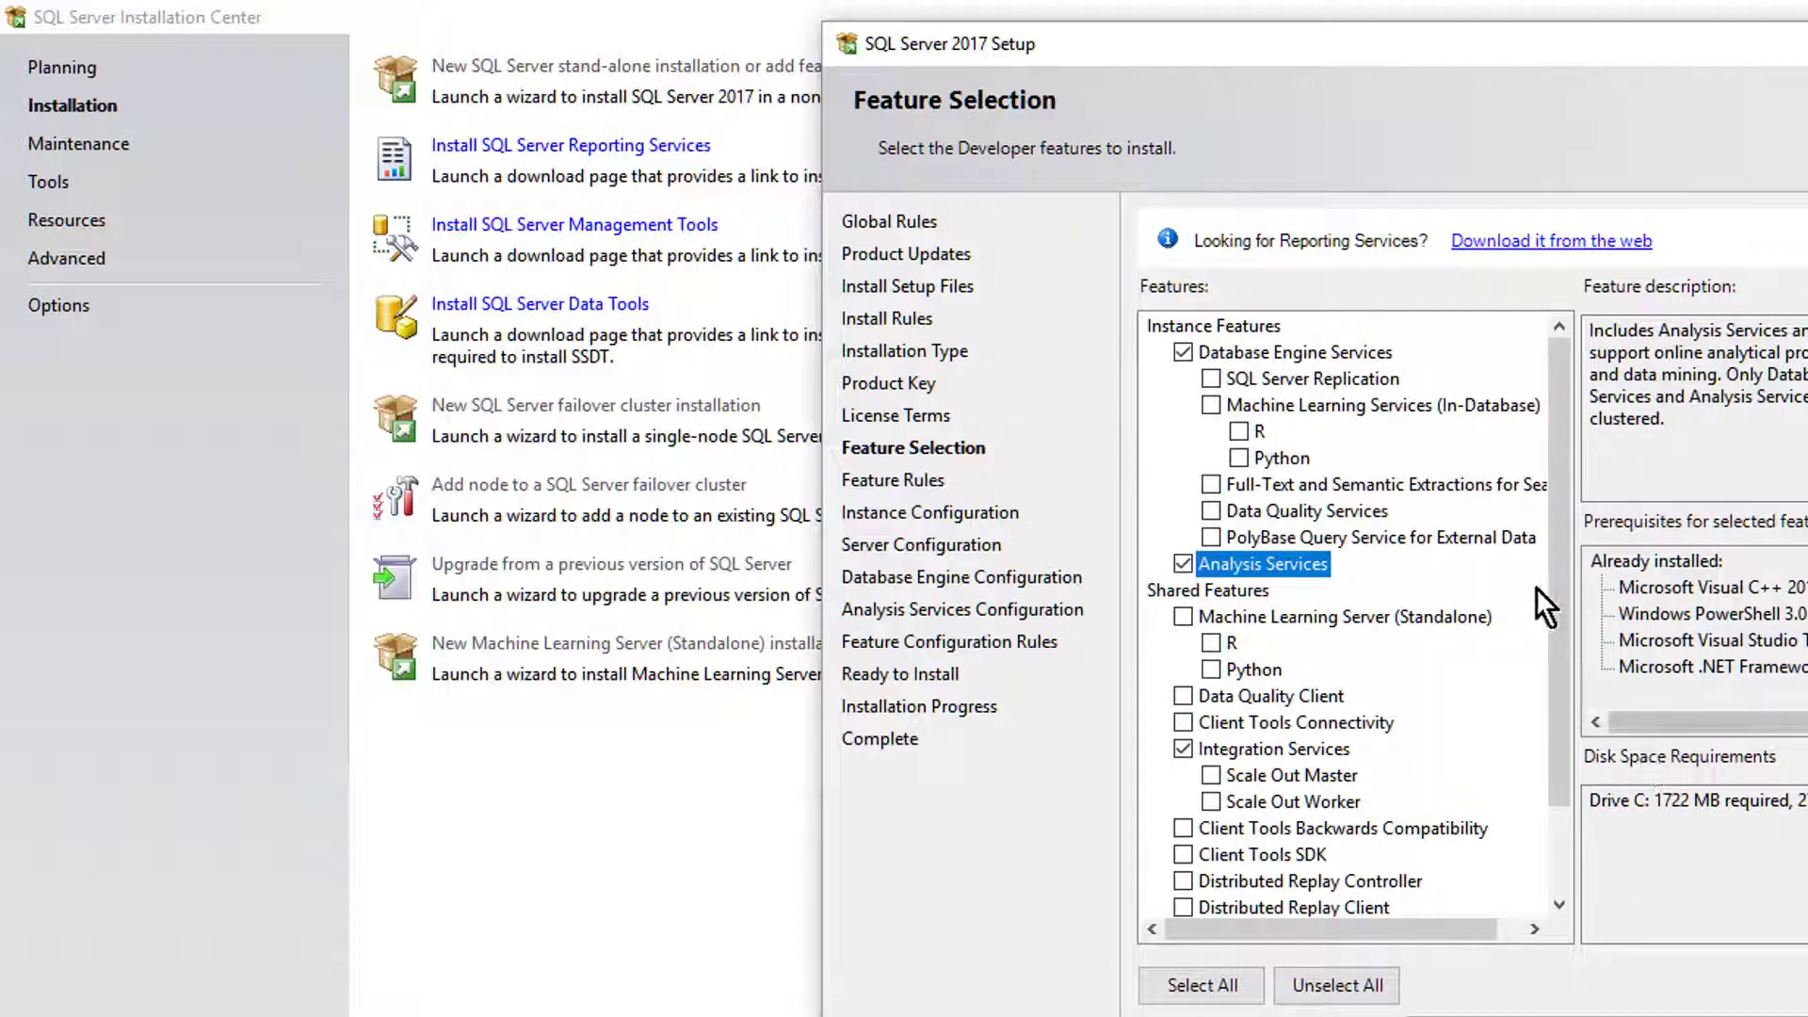
scroll(1562, 623, "down", 2)
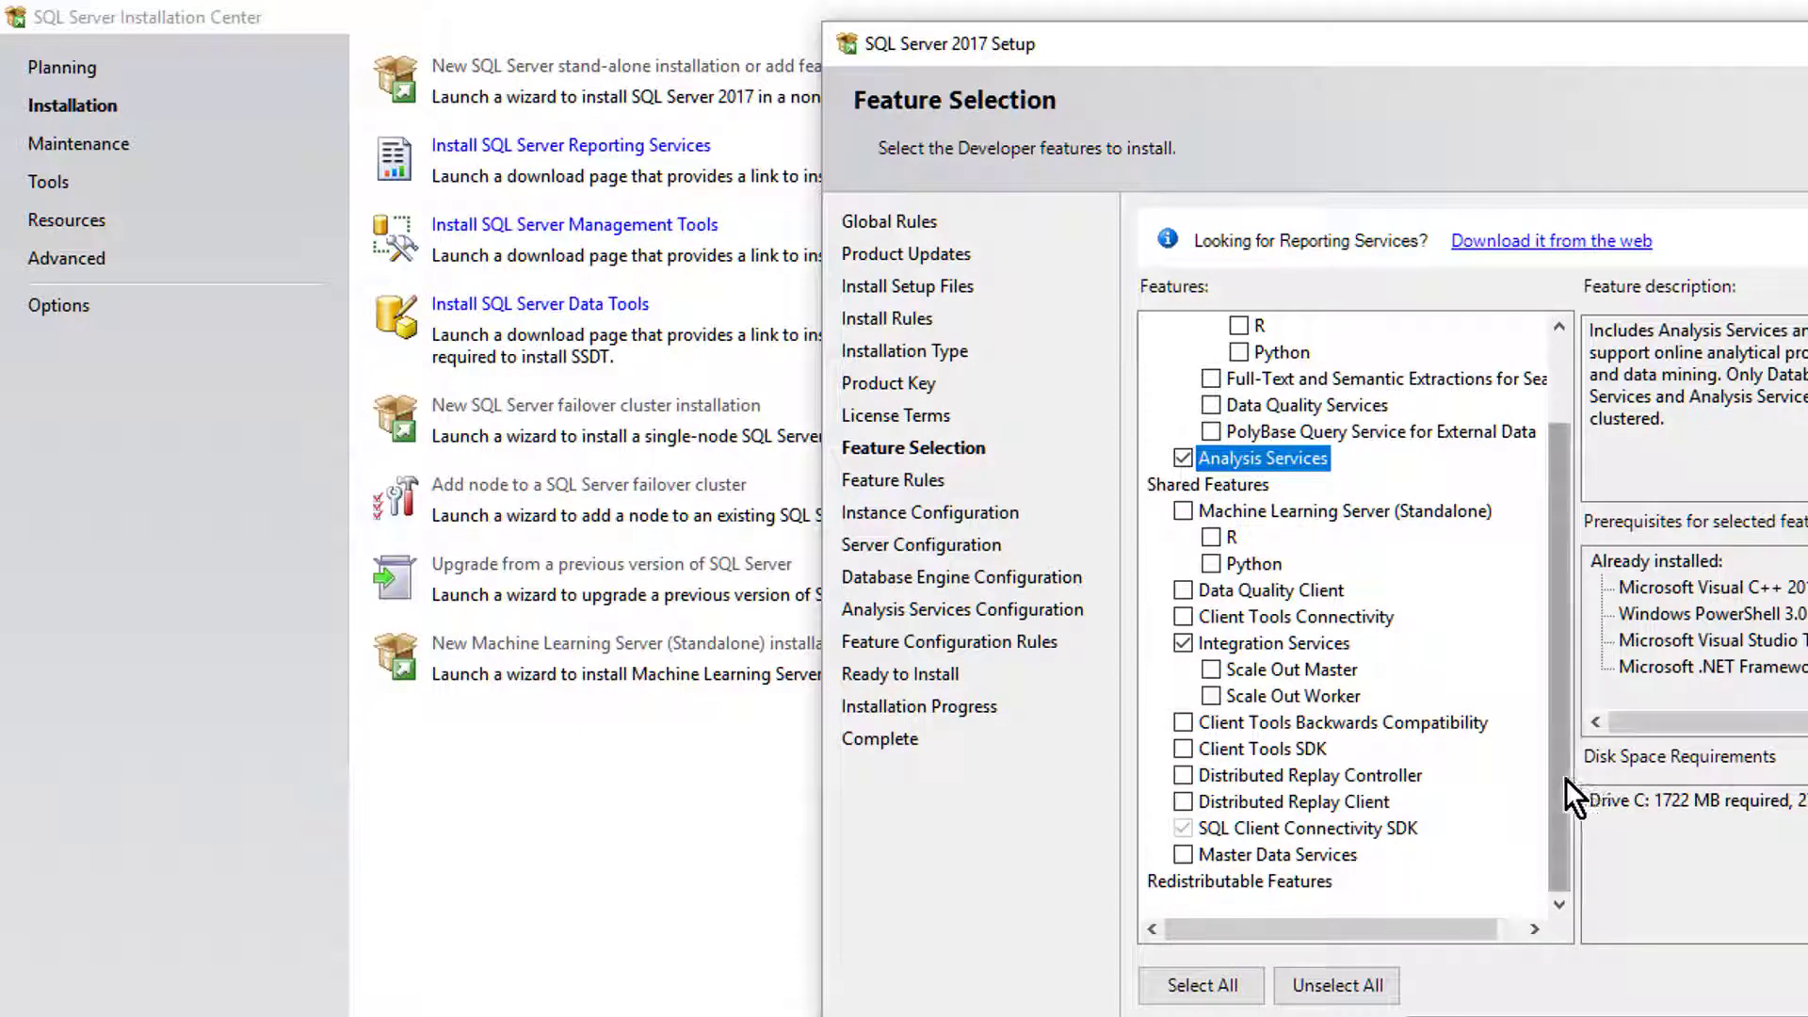
left_click_drag(1565, 778, 1584, 604)
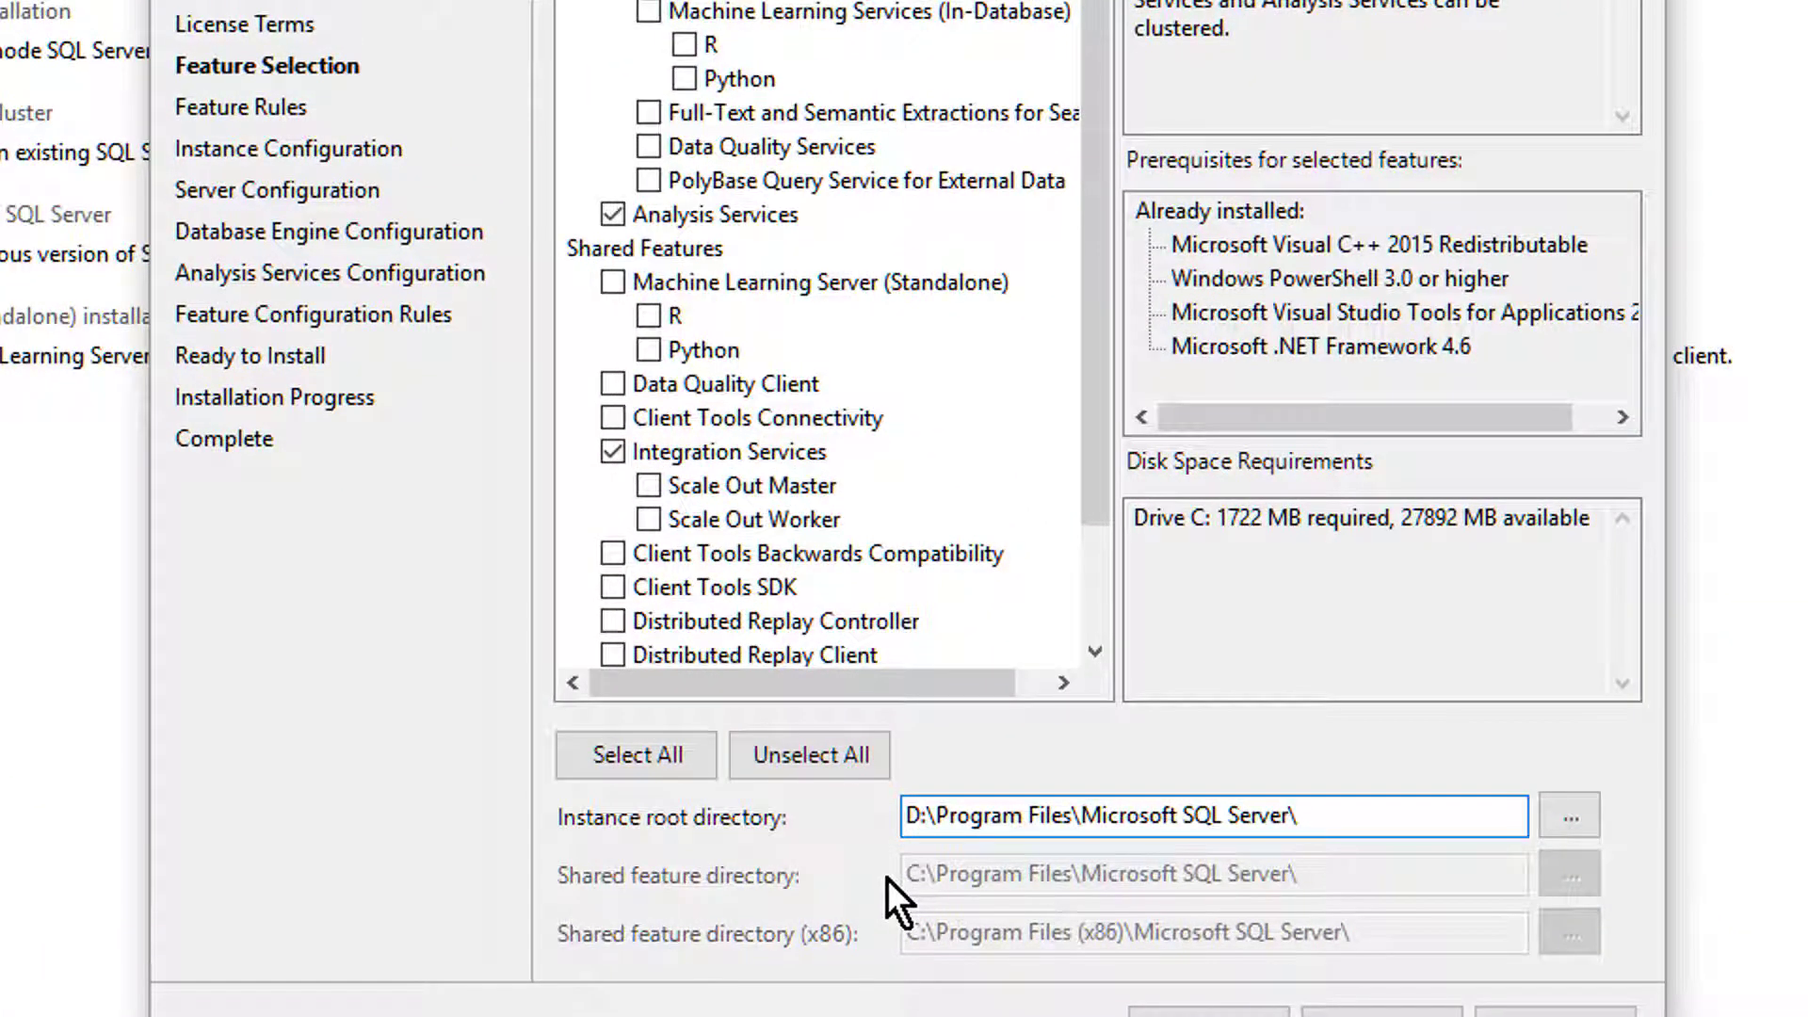
Use D:\Program Files\Microsoft SQL Server\ as the instance root directory and name the new instance Test2017.
key("Left")
left_click(1383, 1012)
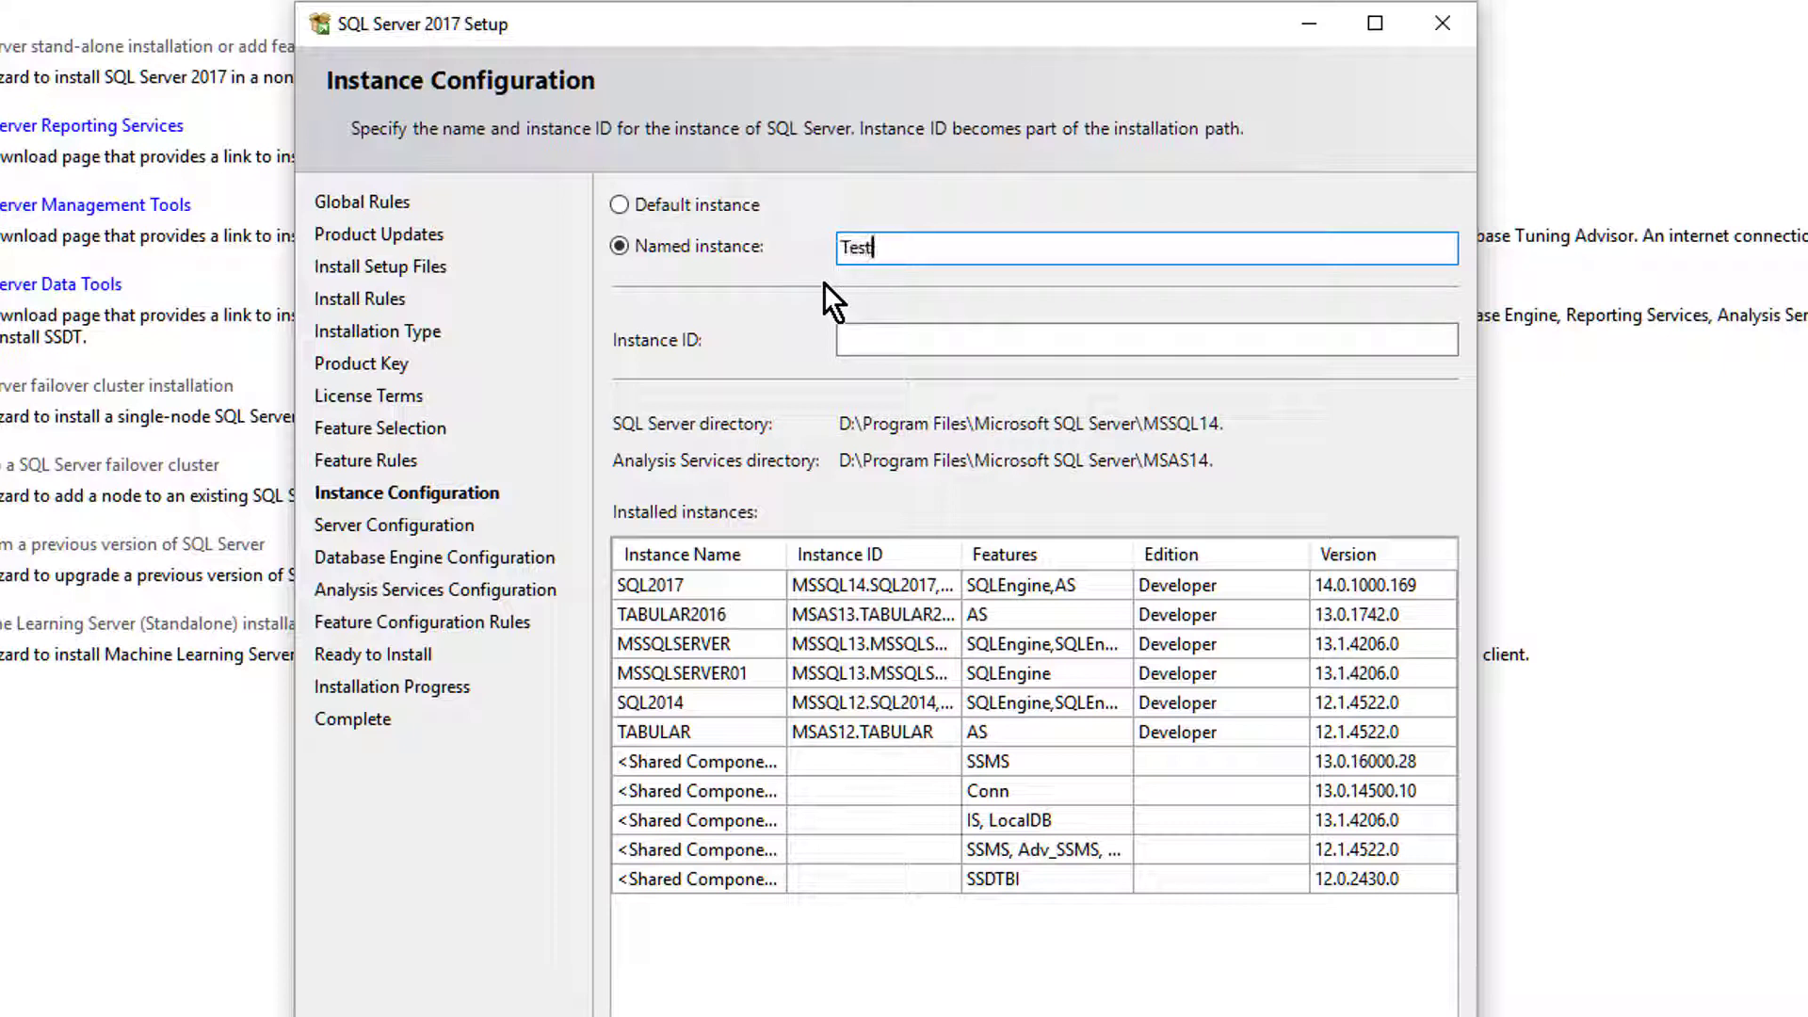
type("2017")
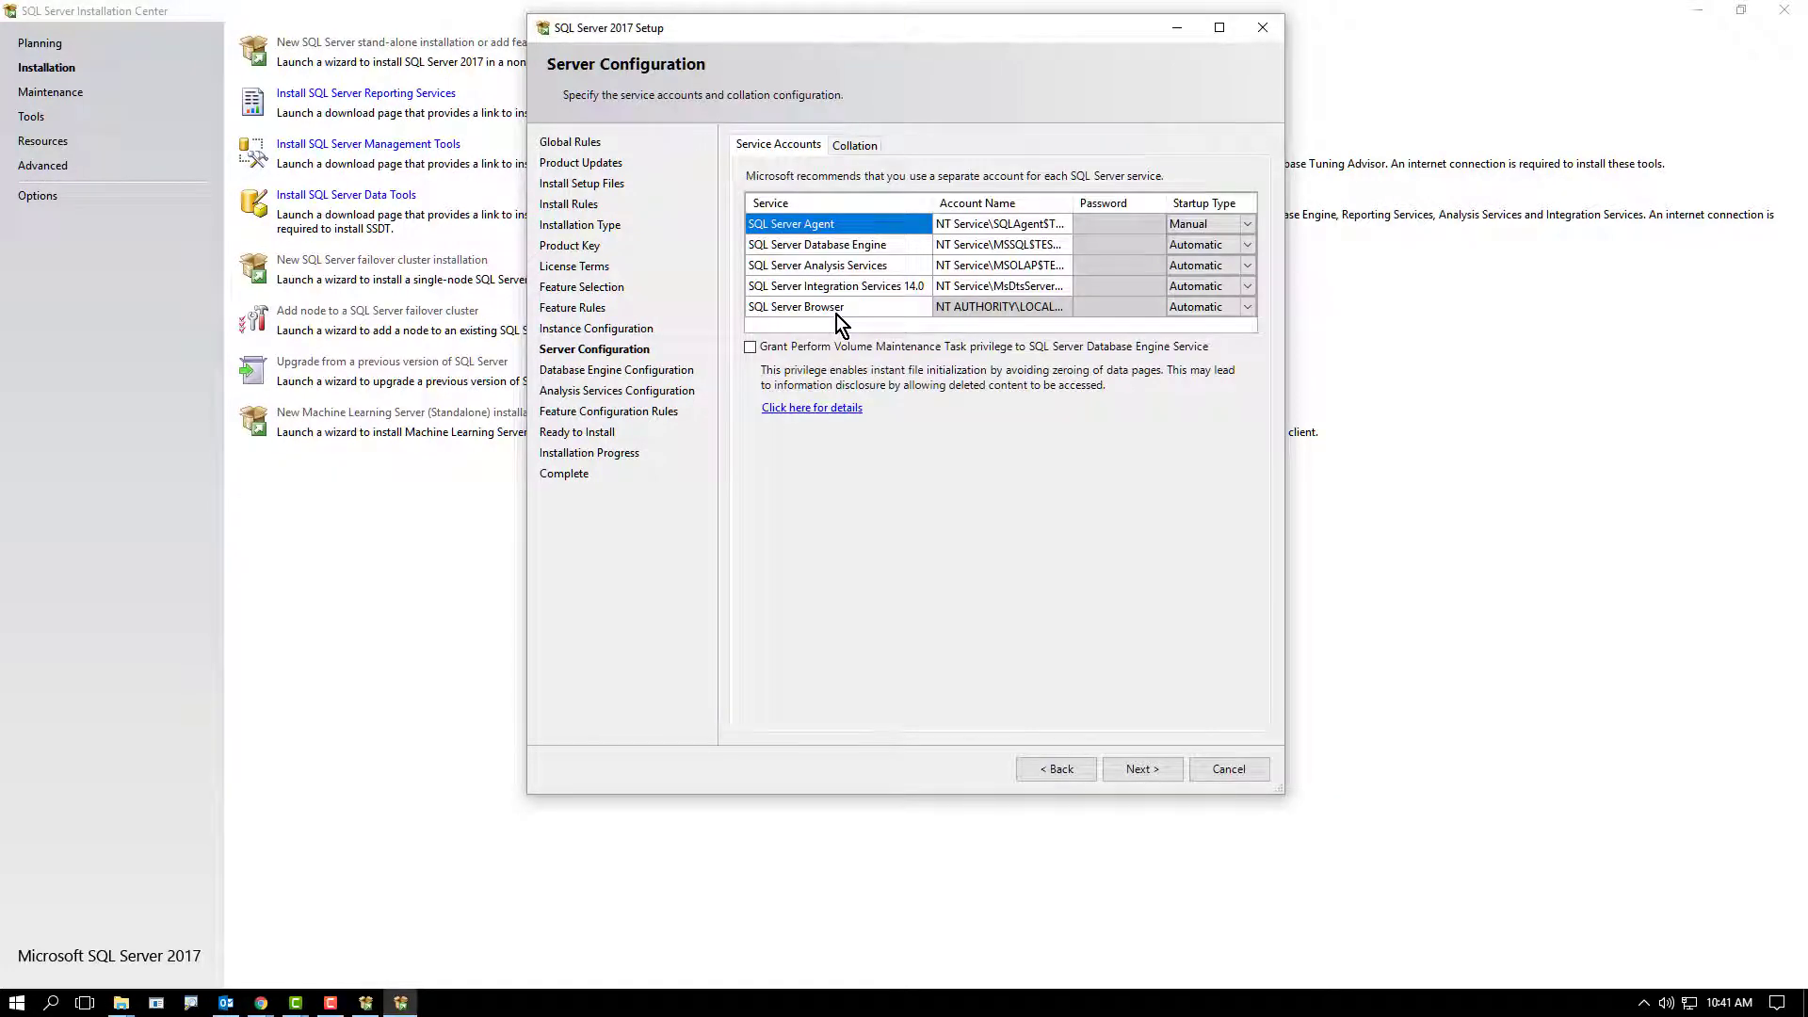
Accept the default service accounts and add the current user as a Database Engine administrator with Windows authentication mode.
left_click(1017, 247)
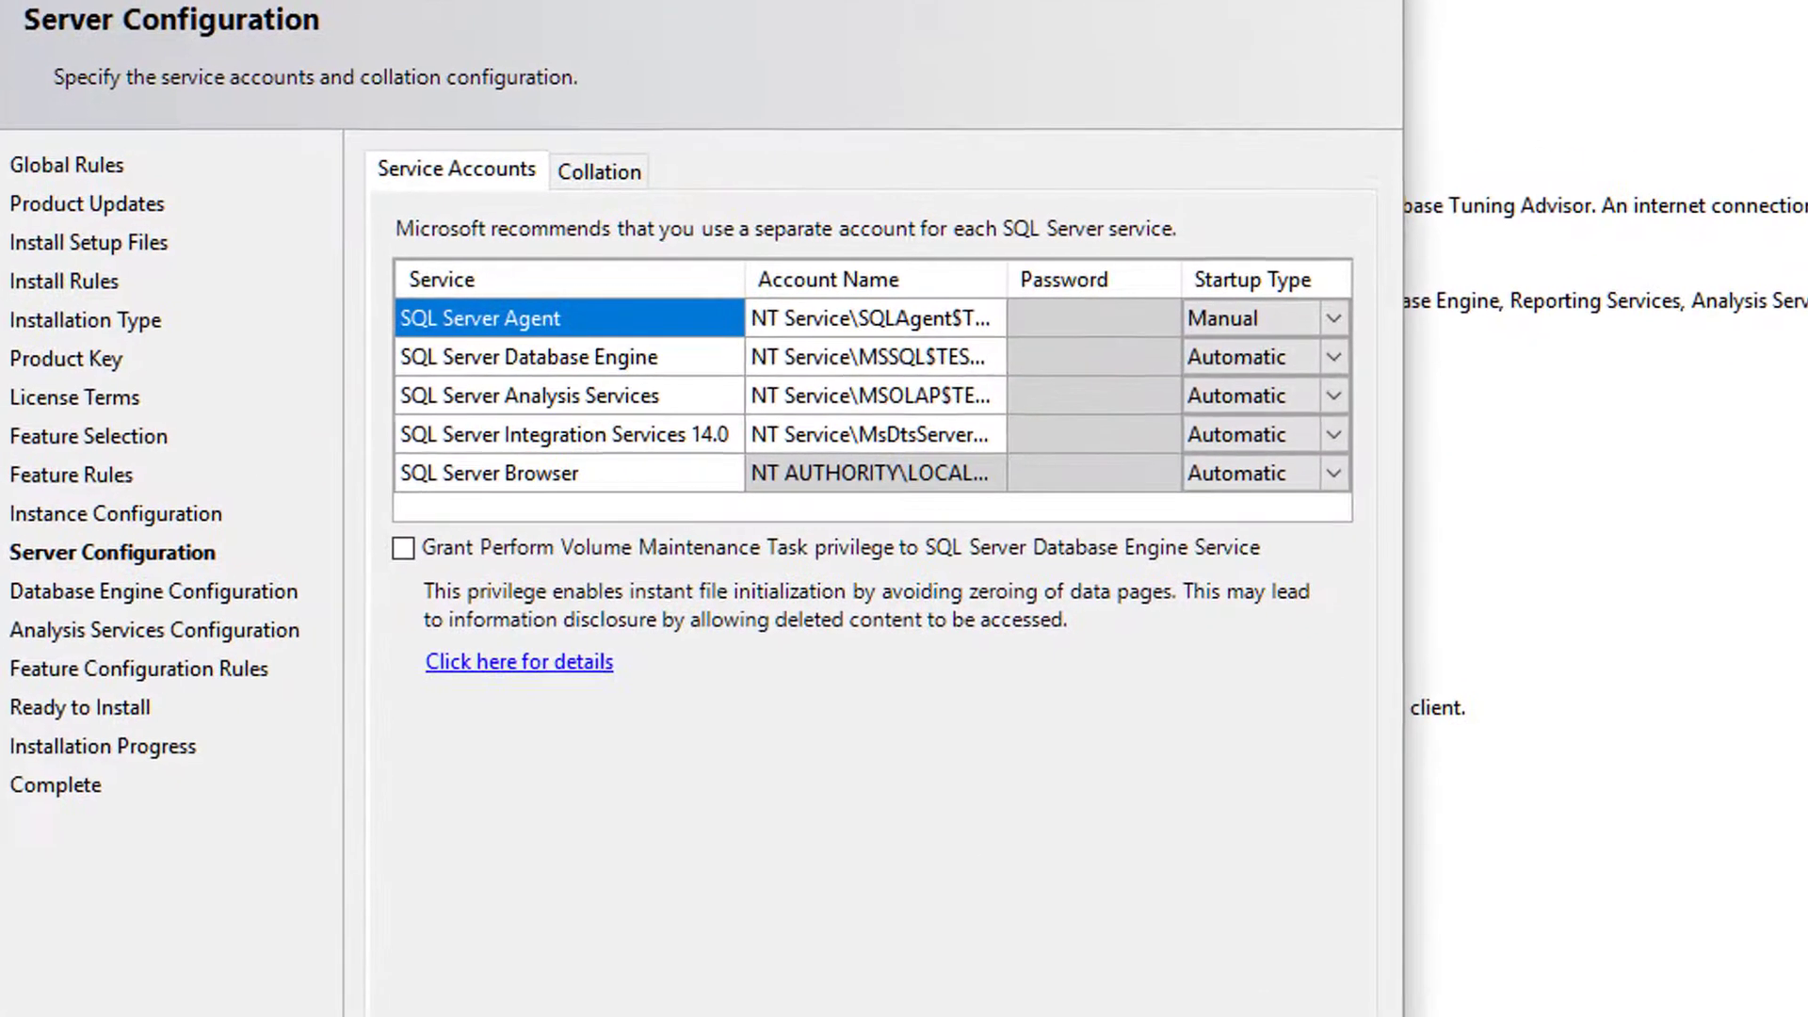
left_click(1144, 1013)
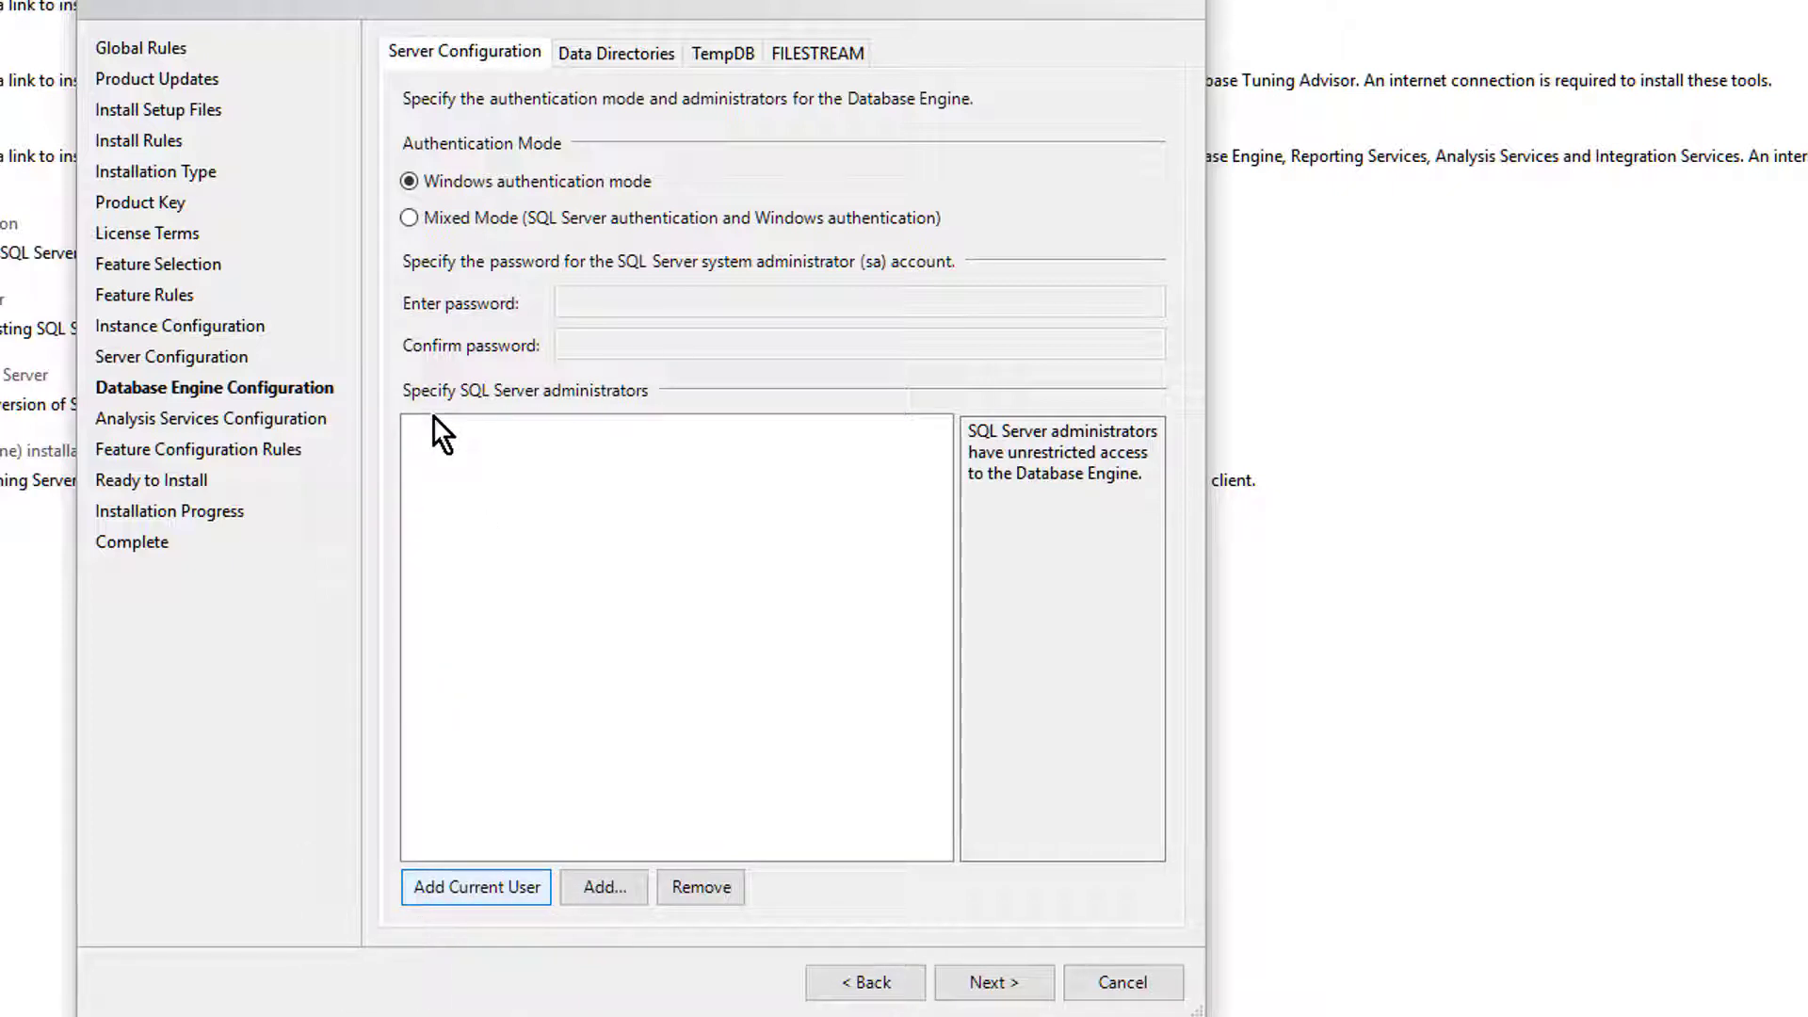
left_click(467, 902)
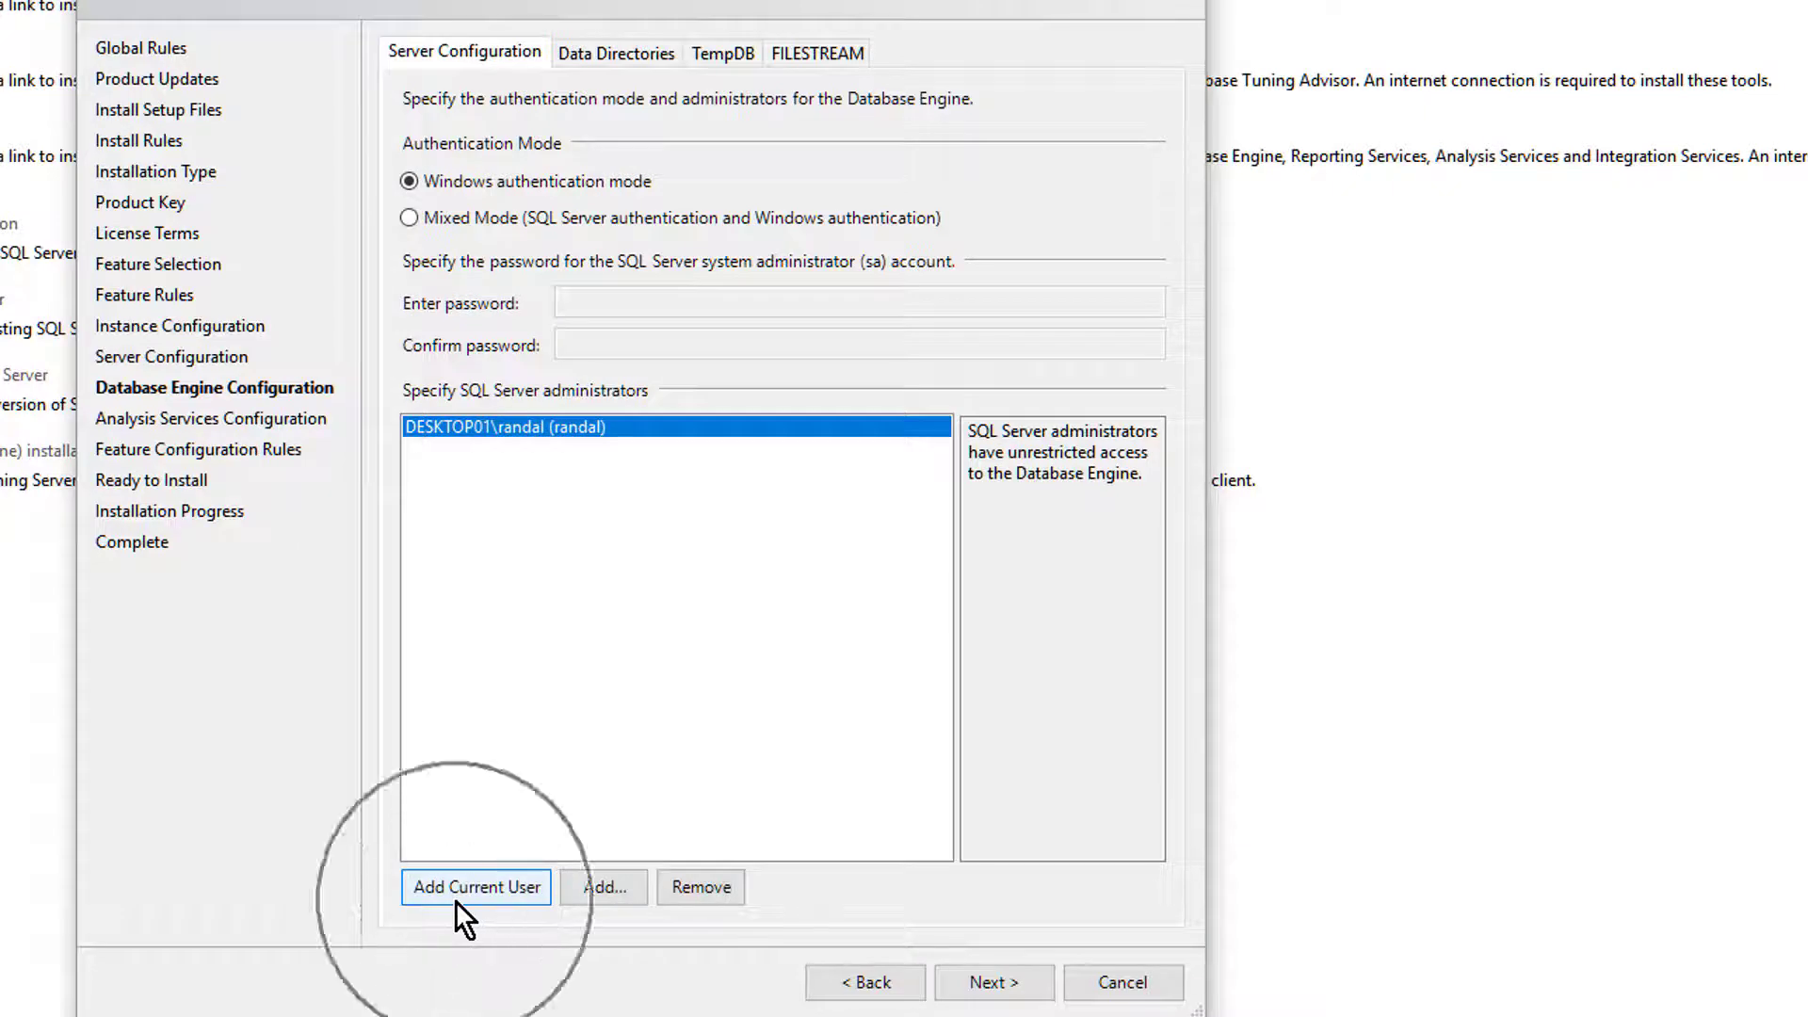
left_click(956, 994)
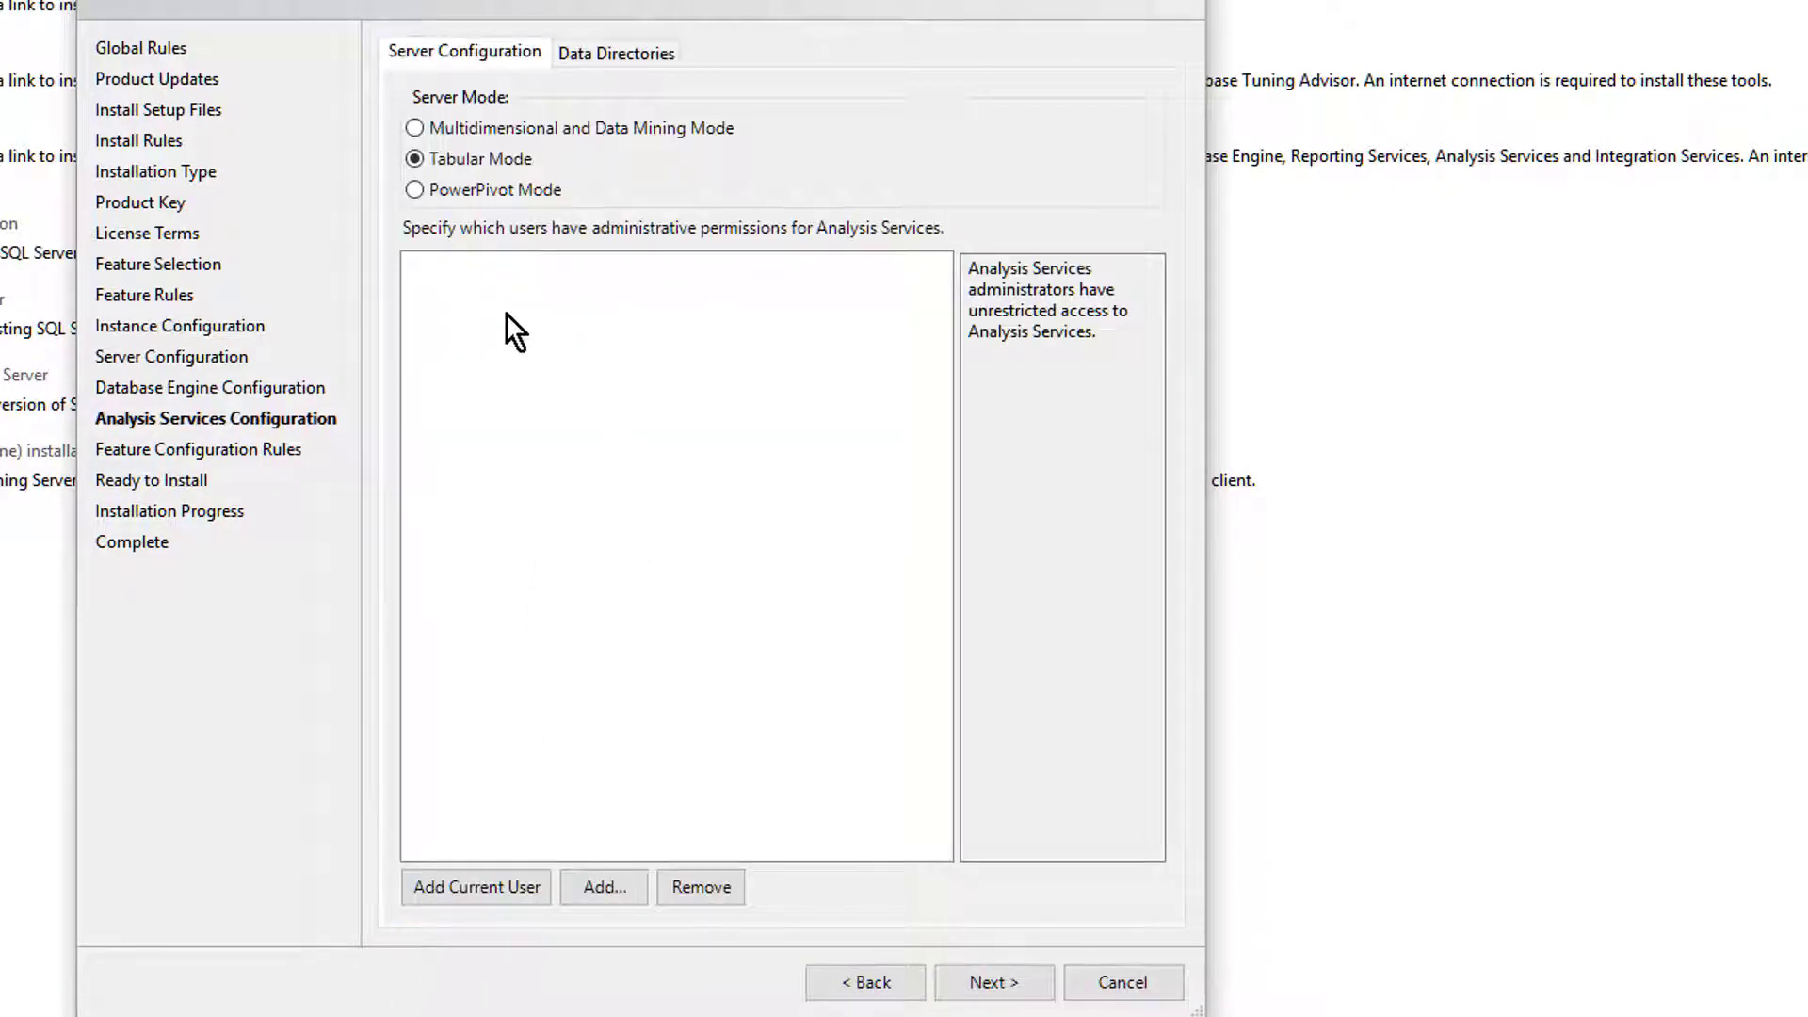
Set the Analysis Services server mode to Multidimensional and Data Mining Mode and add the current user as its administrator.
left_click(451, 894)
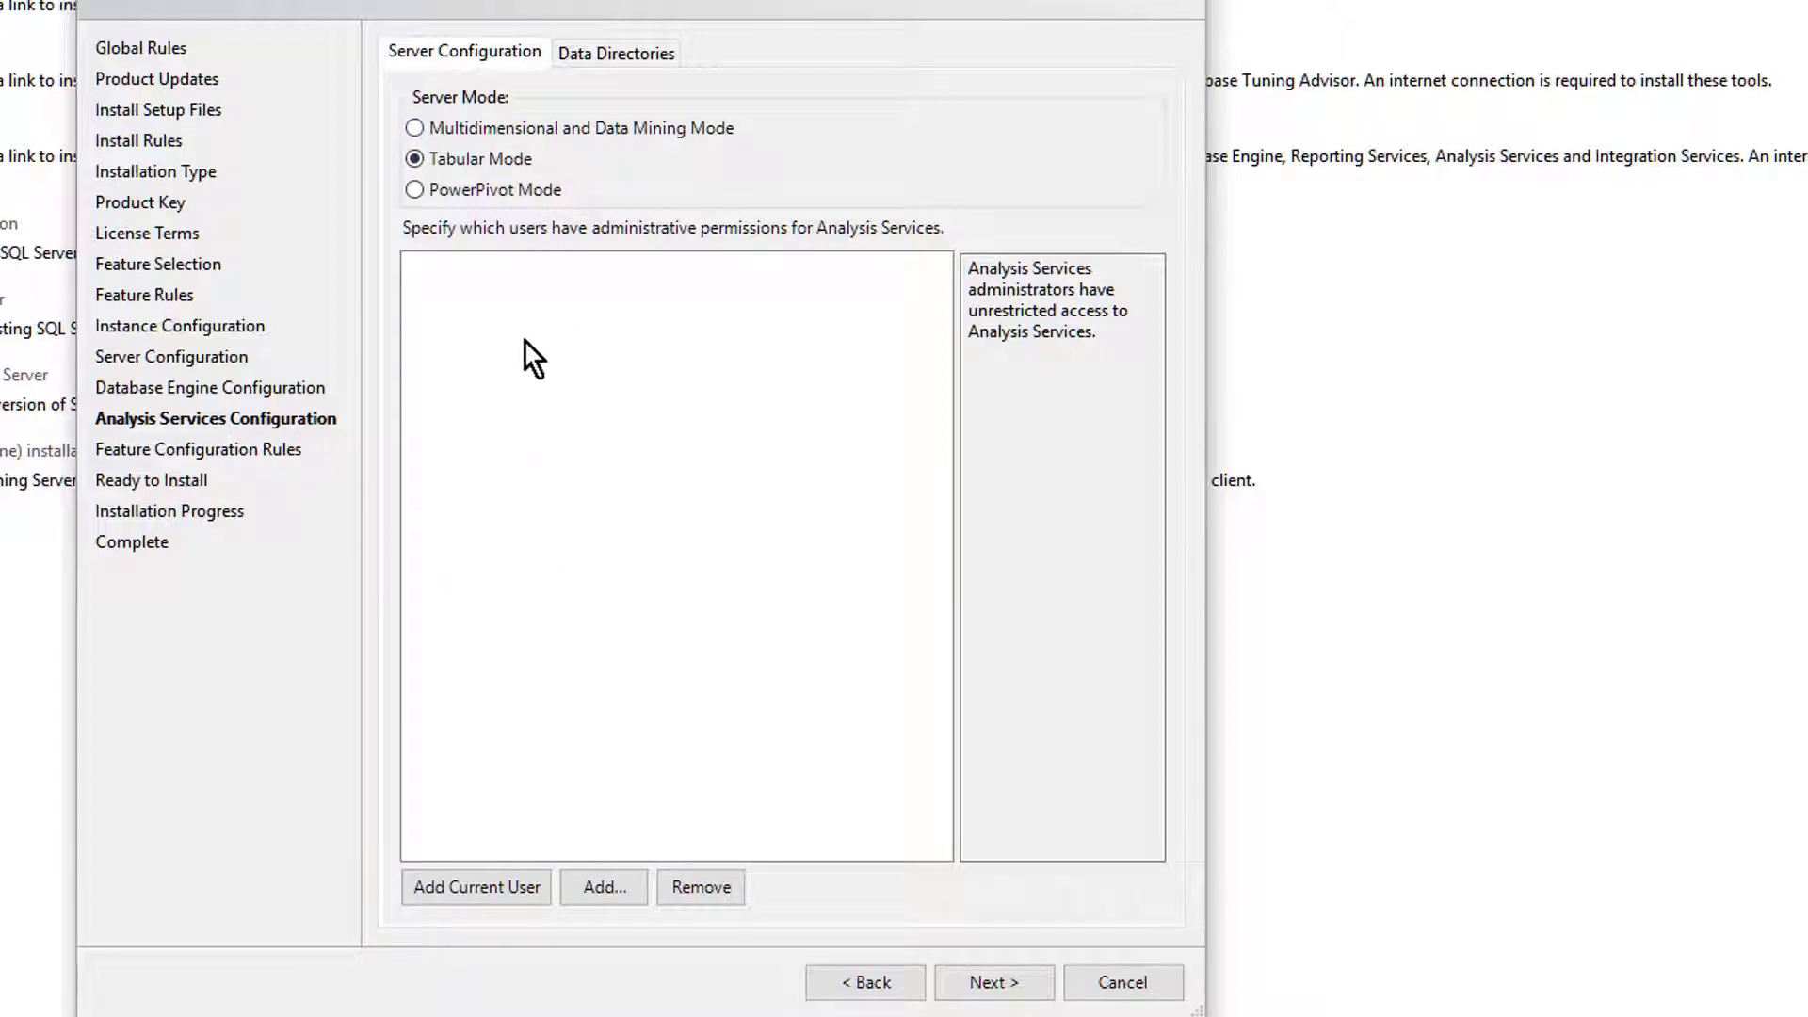
left_click(441, 130)
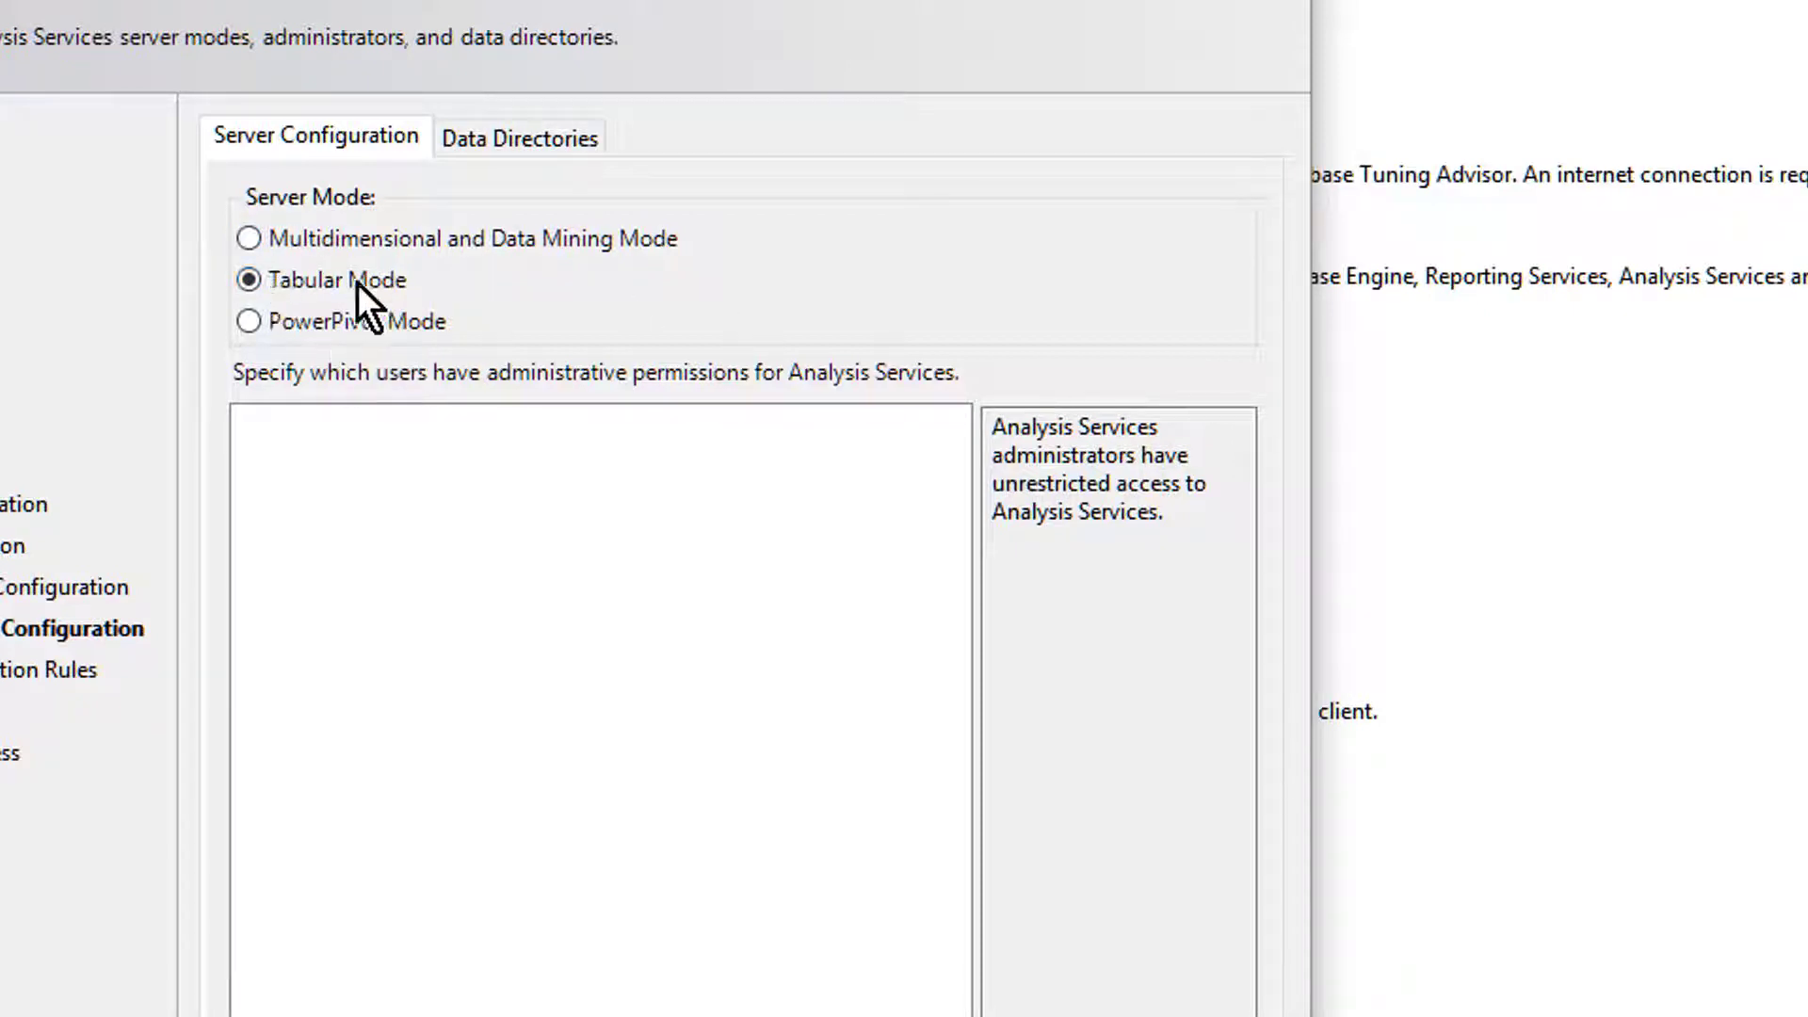
left_click(324, 319)
left_click(326, 283)
left_click(320, 238)
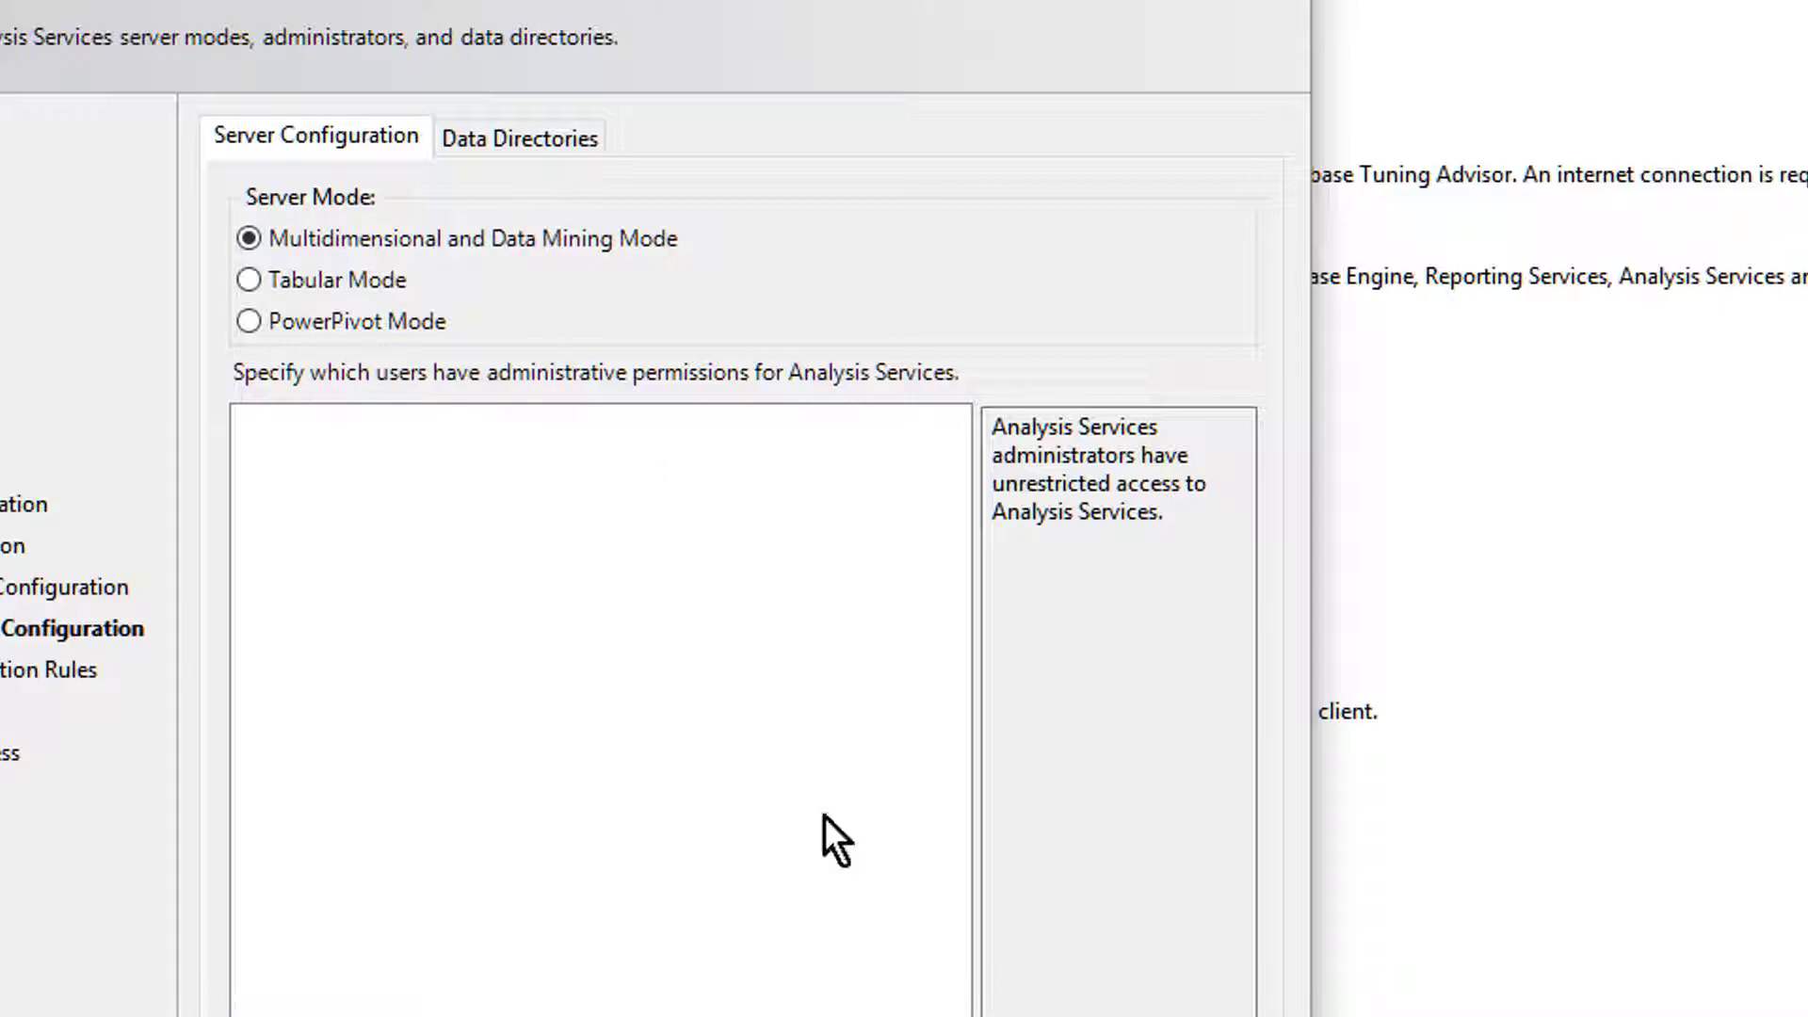
left_click(473, 1015)
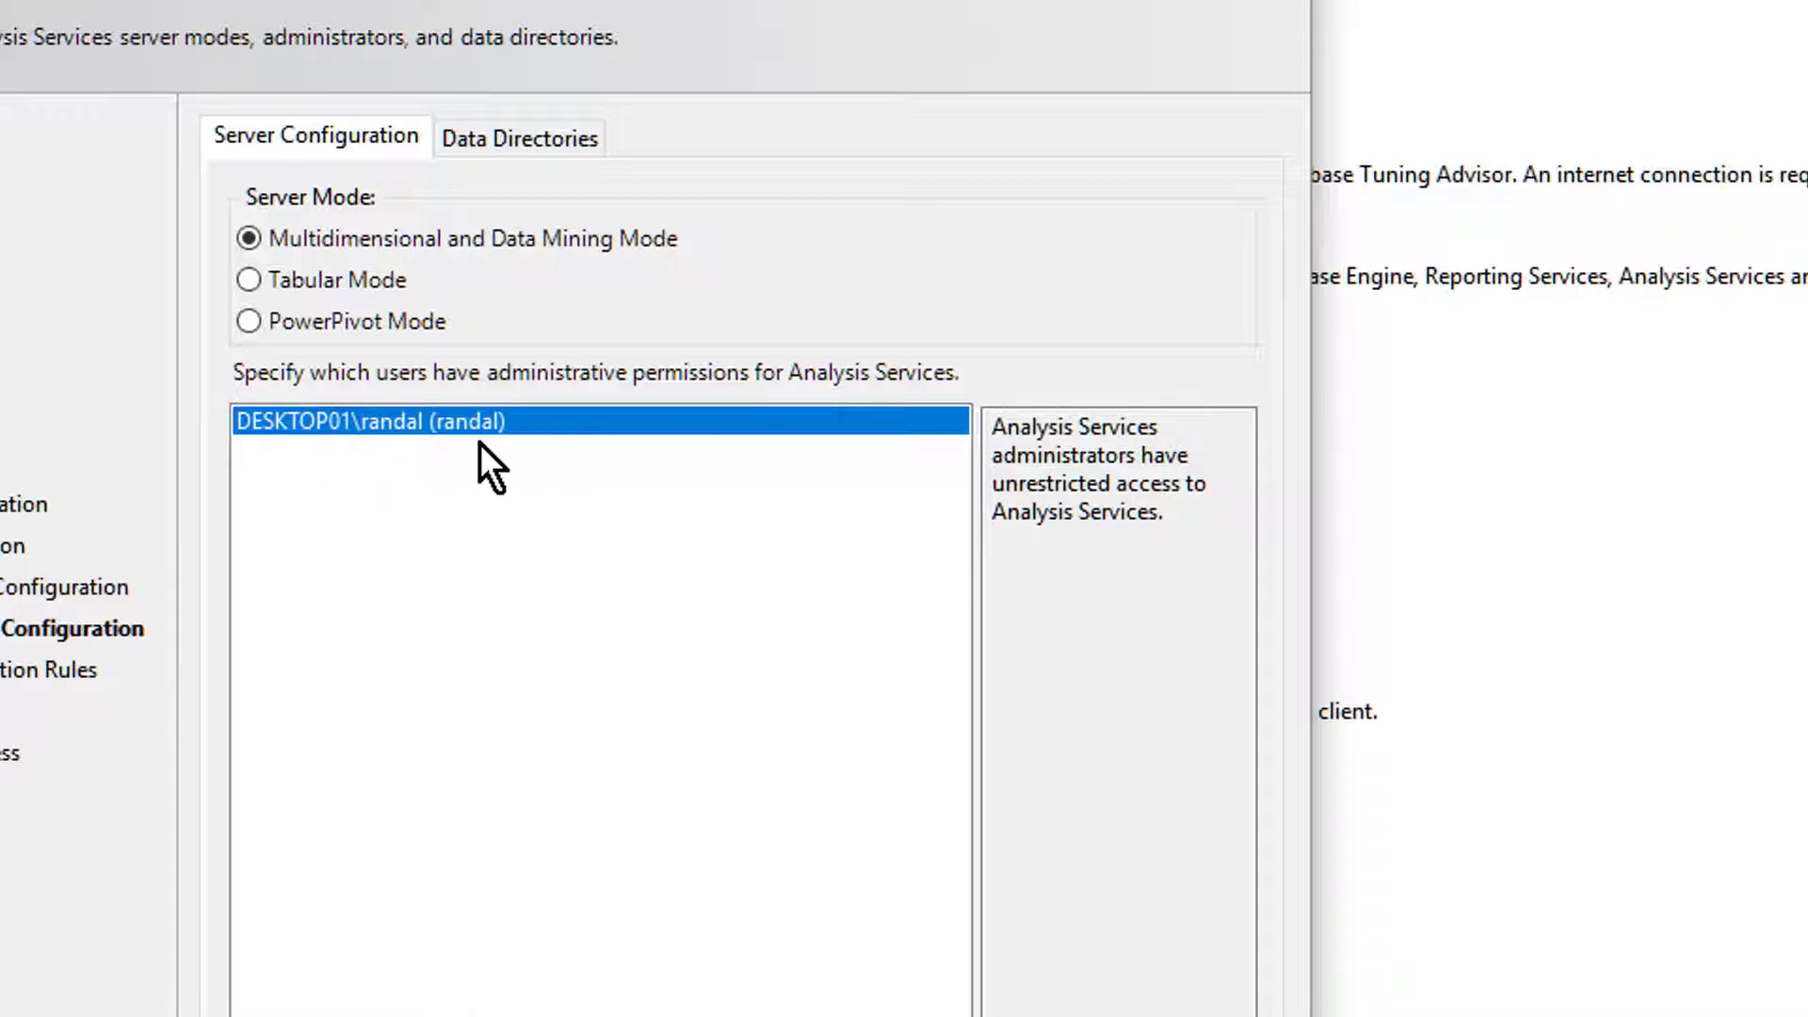
Continue to the Ready to Install summary and quit SQL Server Setup without installing.
left_click(1055, 1015)
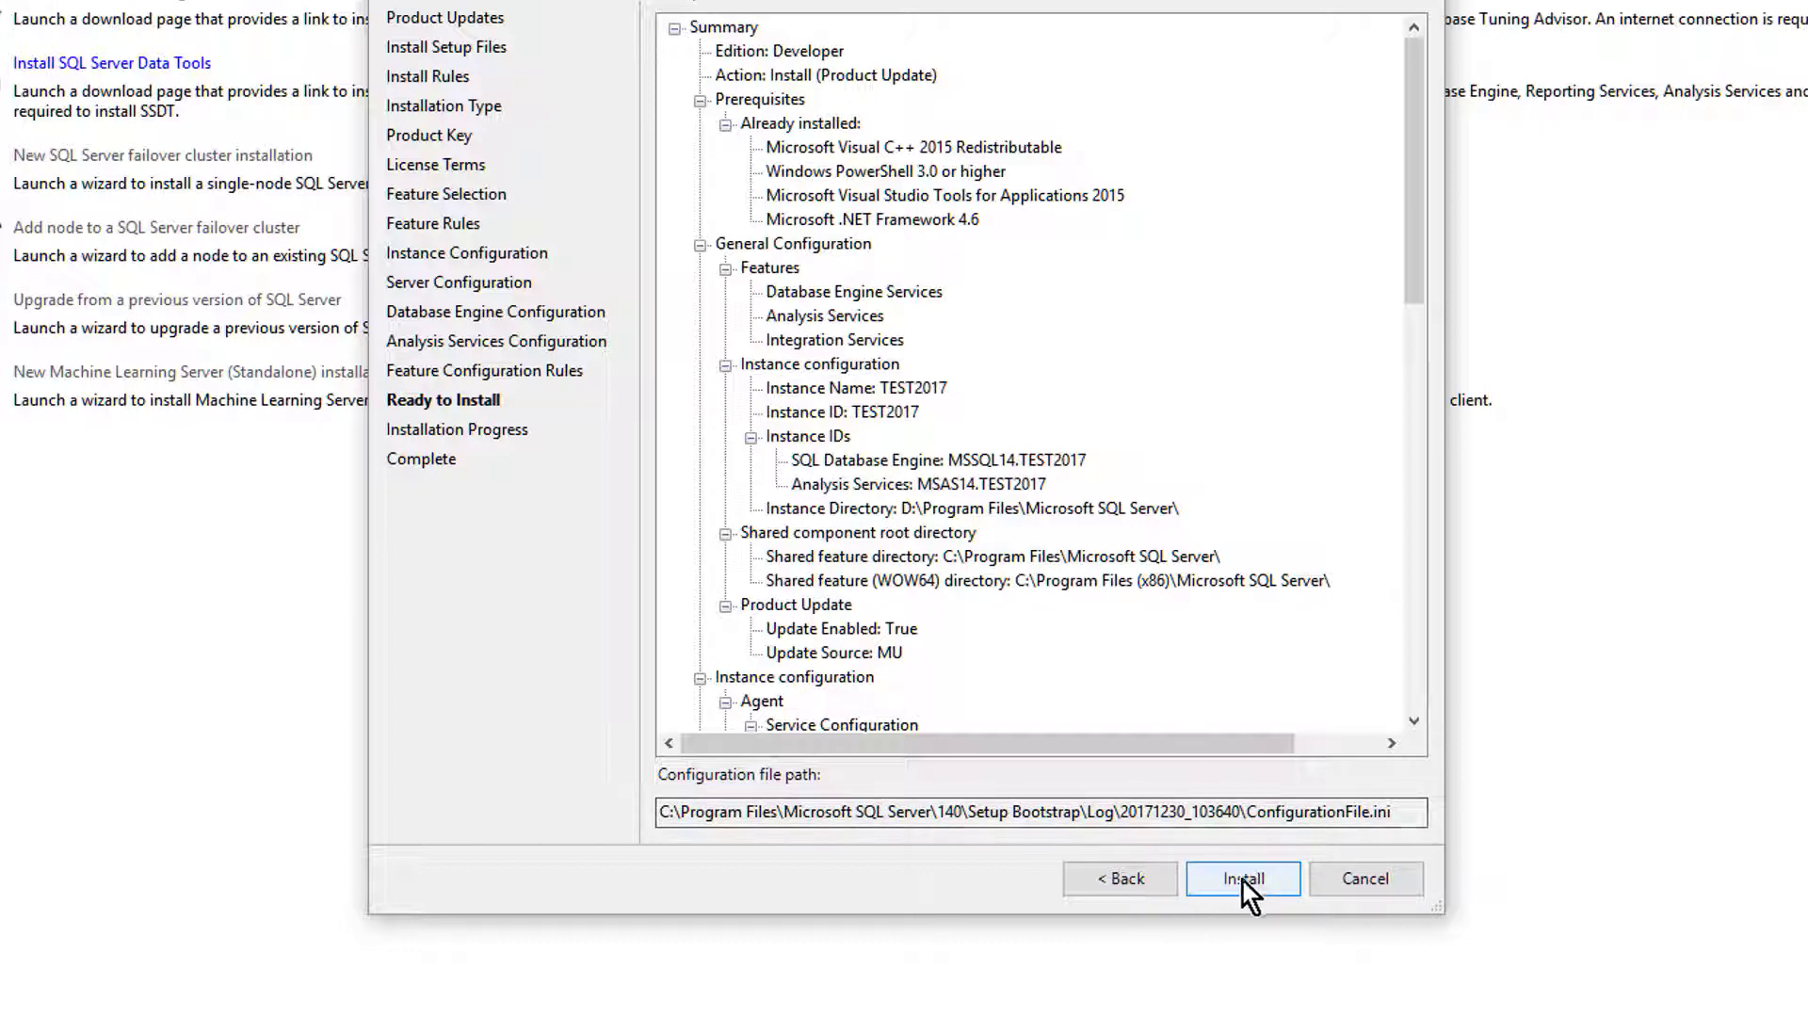
left_click(1347, 883)
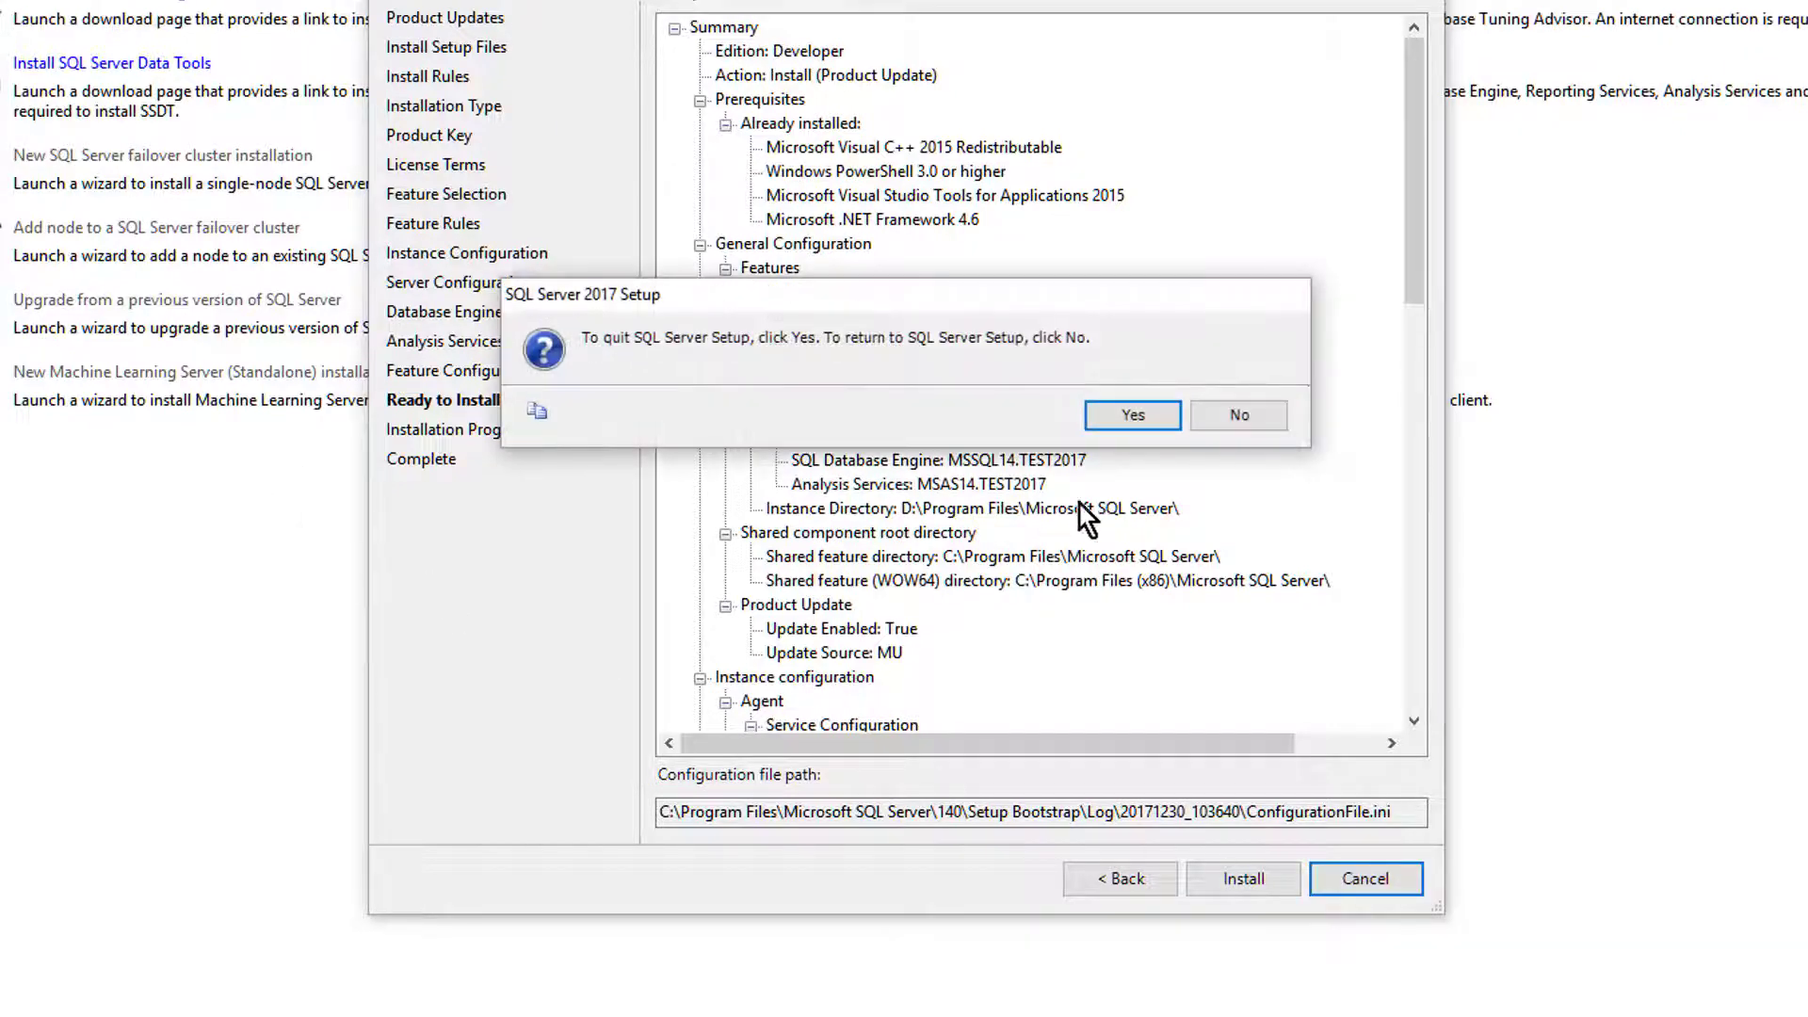
left_click(1051, 420)
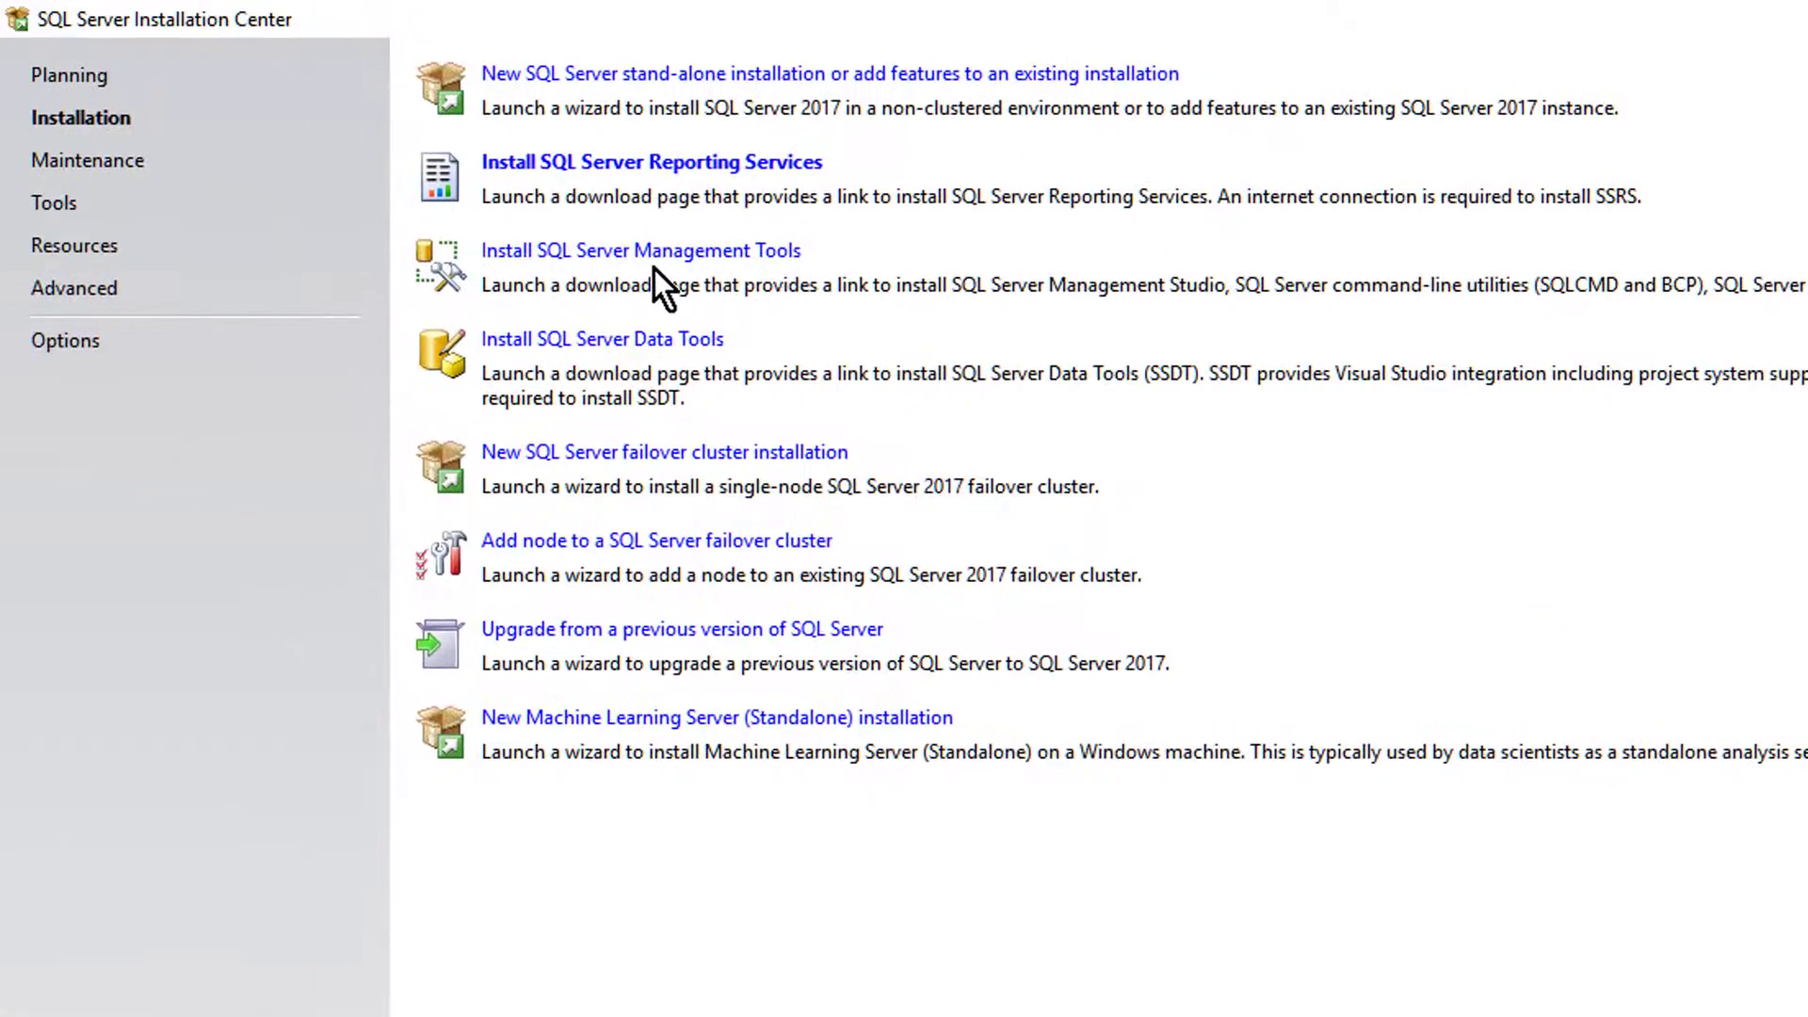
Try downloading SQL Server Management Studio 17.4 from the Management Tools download page and cancel the save.
left_click(629, 251)
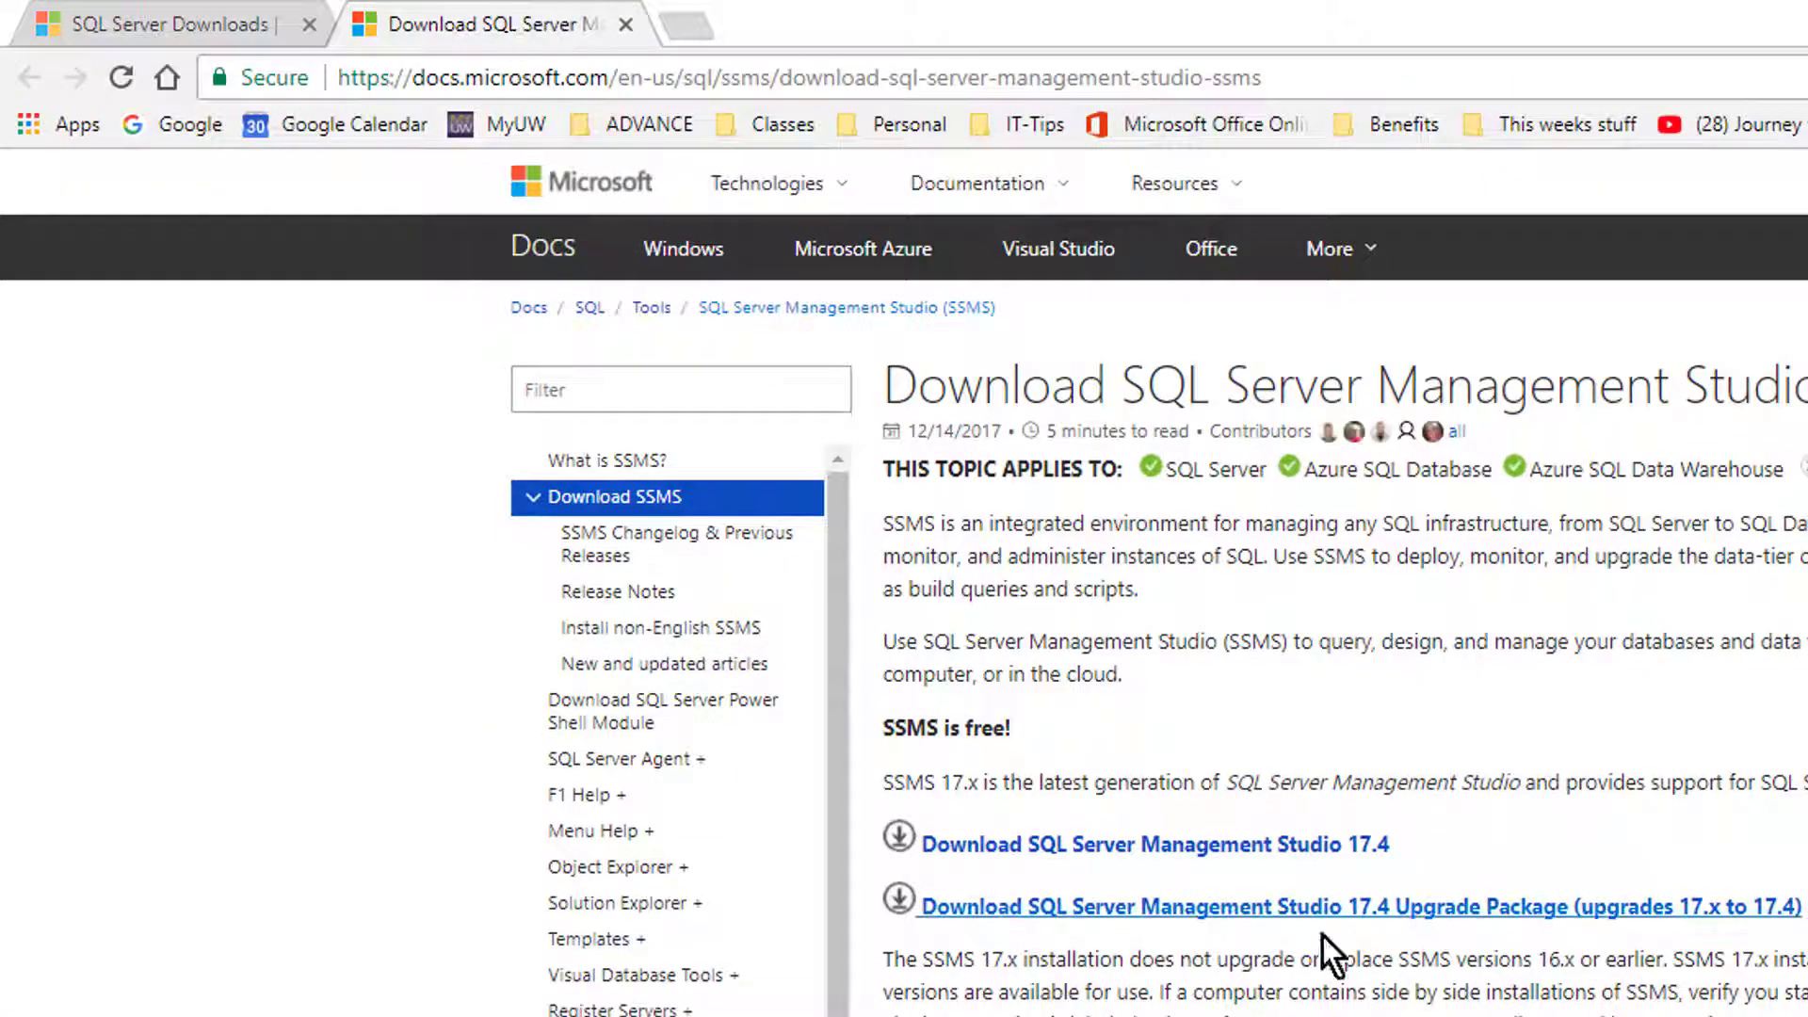
left_click(1048, 843)
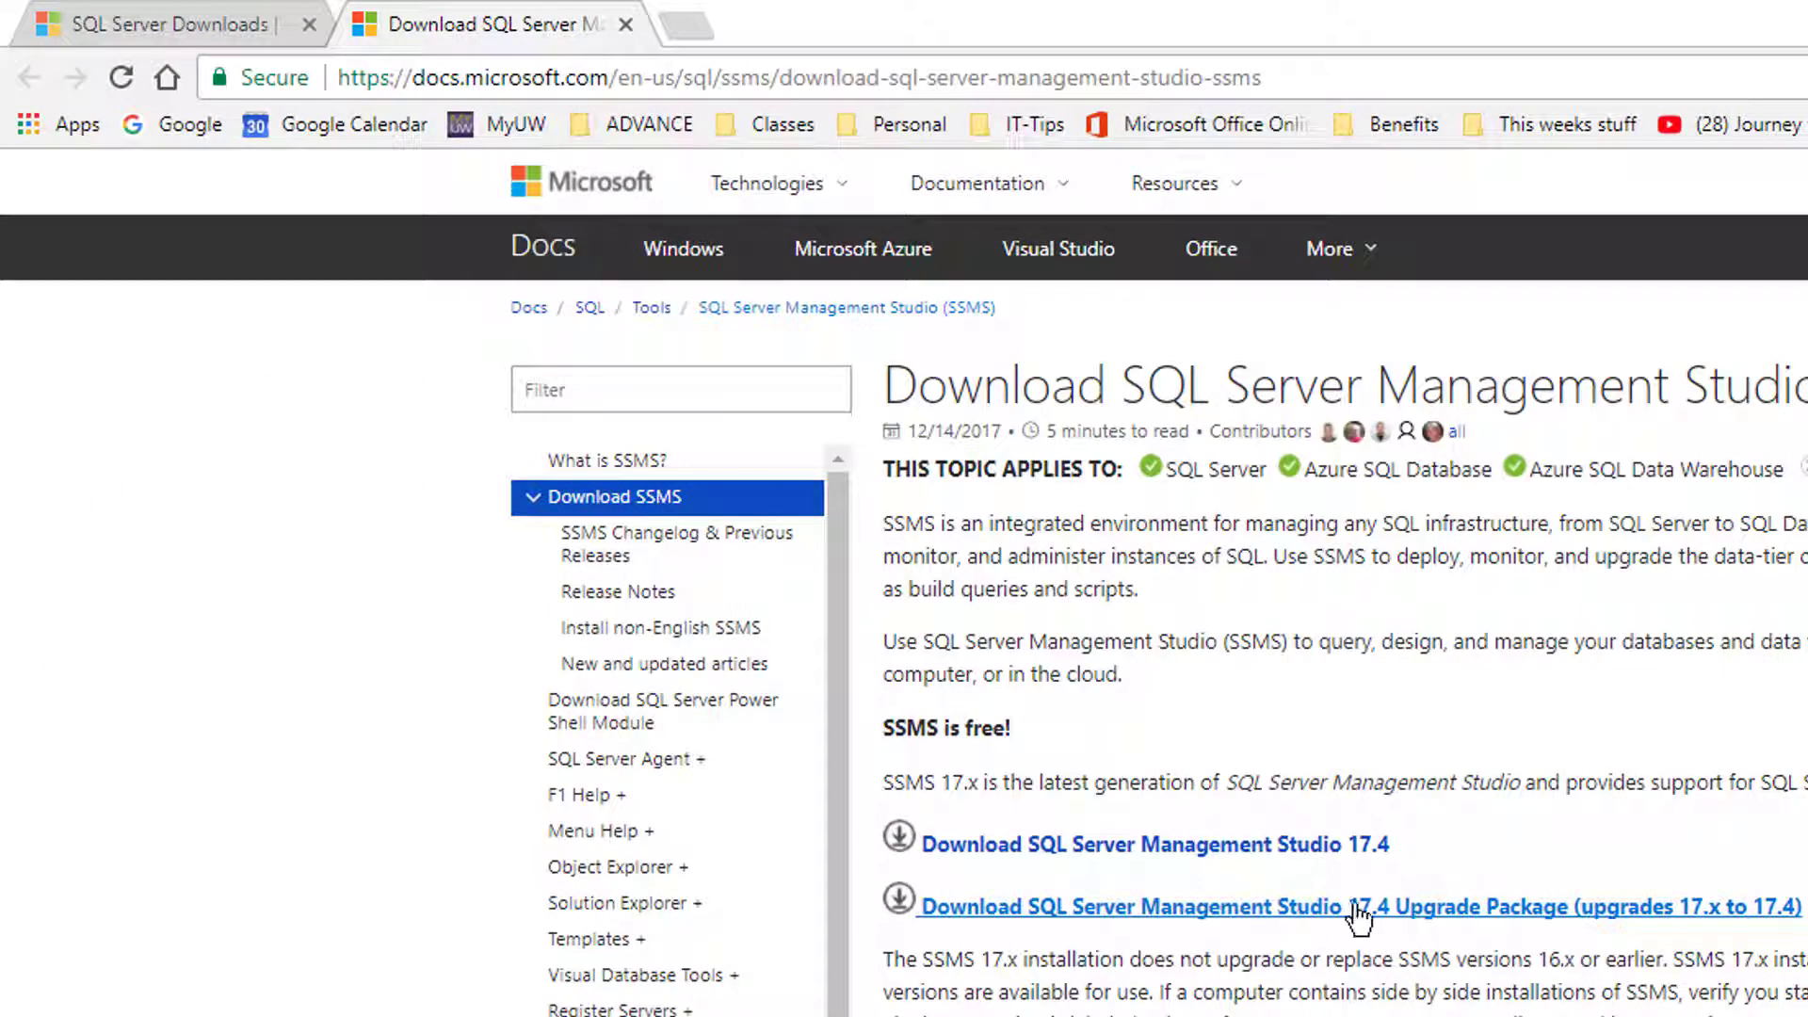
left_click(1171, 844)
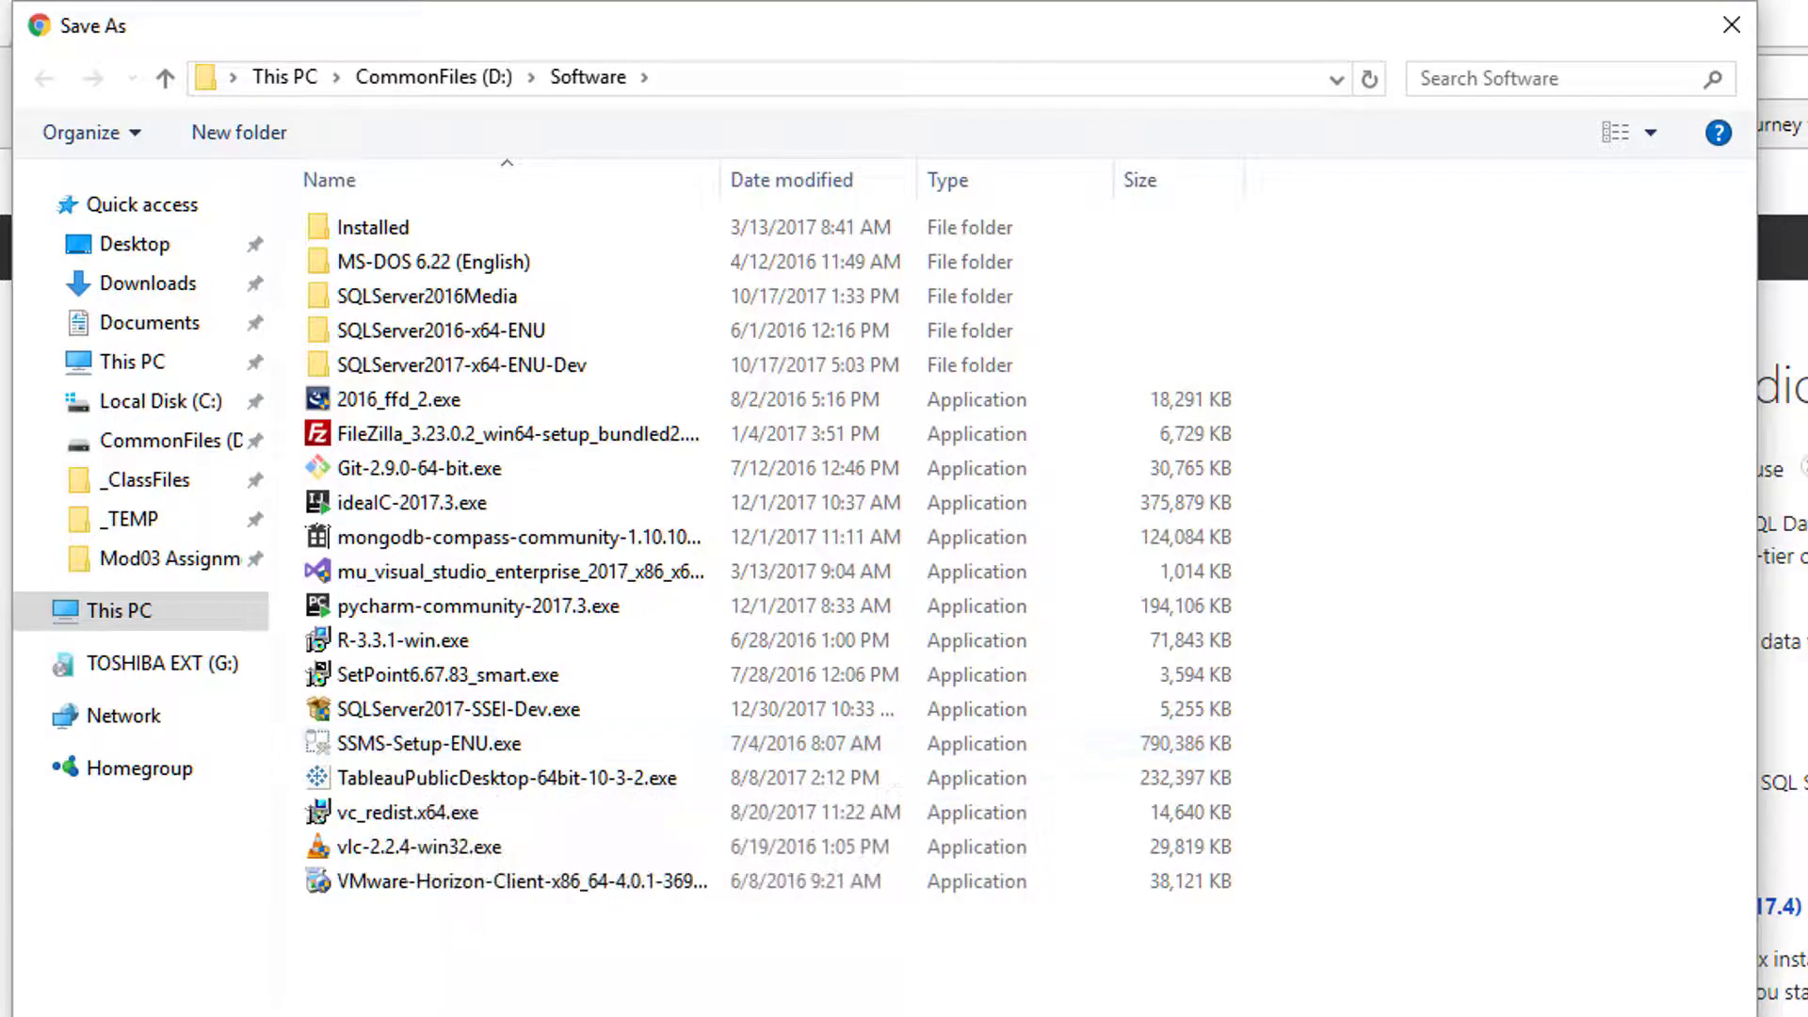
key("Escape")
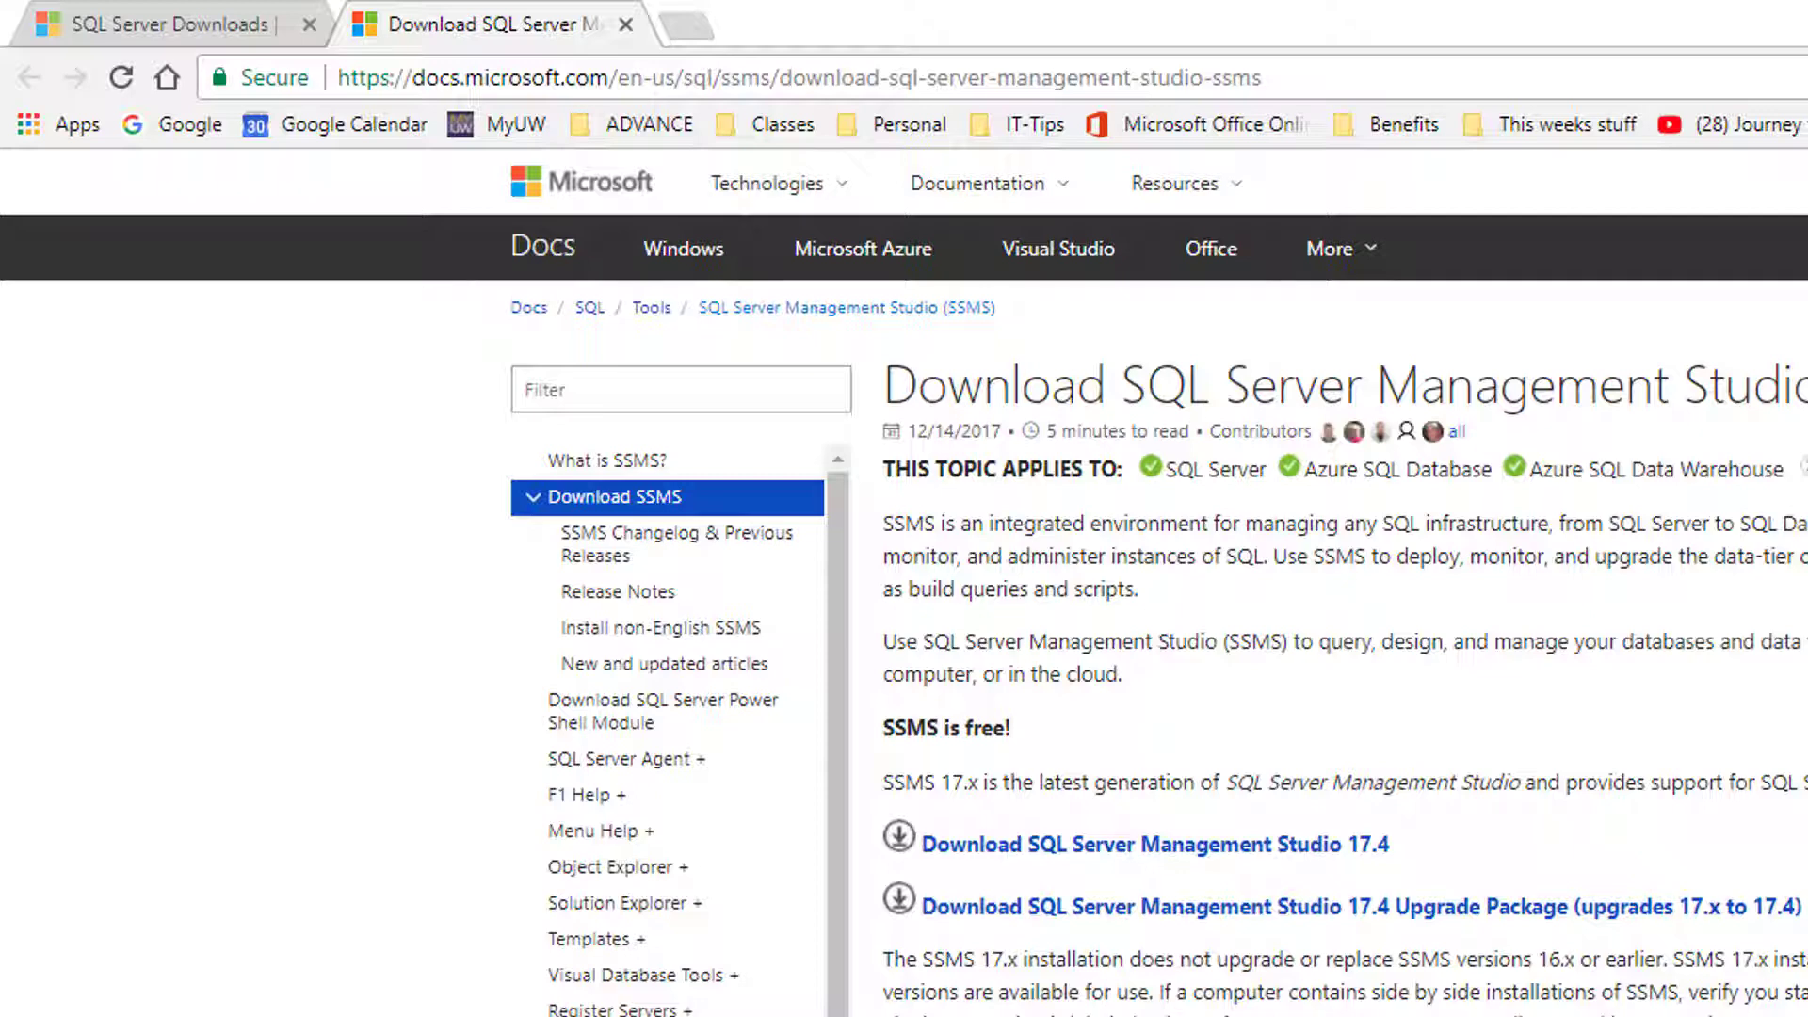
Run the existing SSMS-Setup-ENU.exe from the Software folder as administrator and start the Management Studio installation.
left_click(1022, 1013)
left_click(1310, 122)
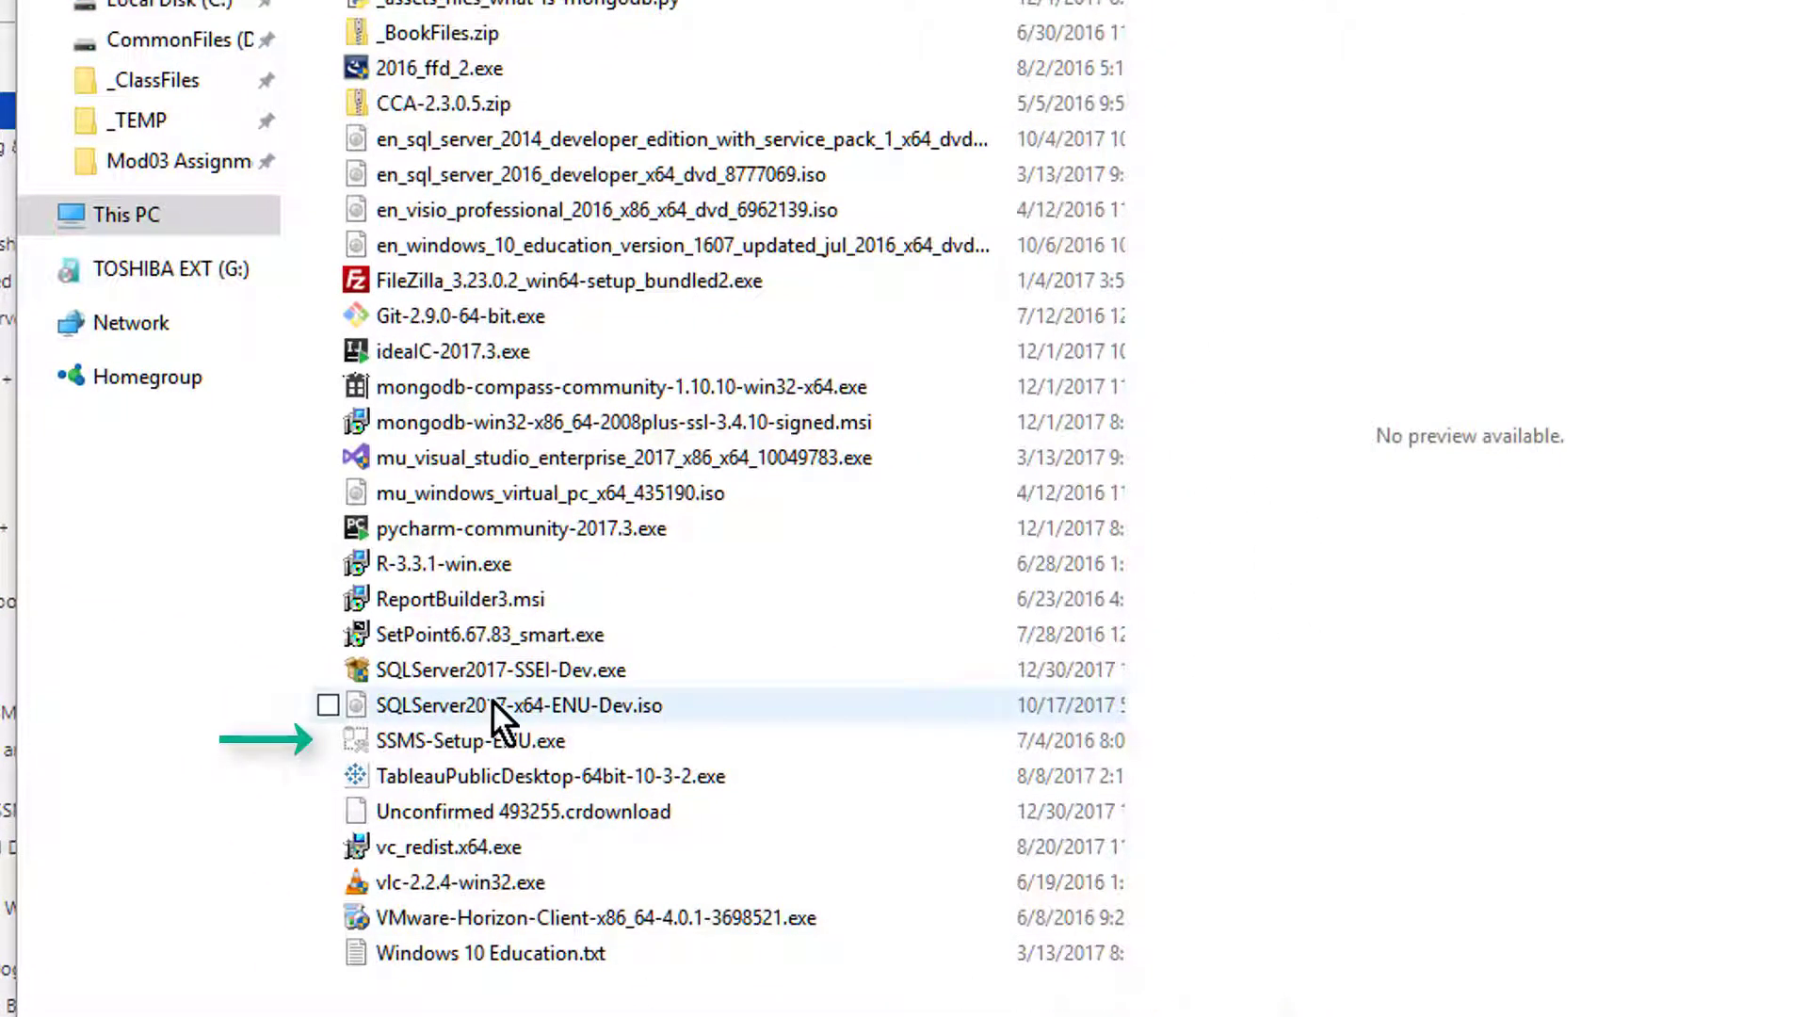
right_click(521, 749)
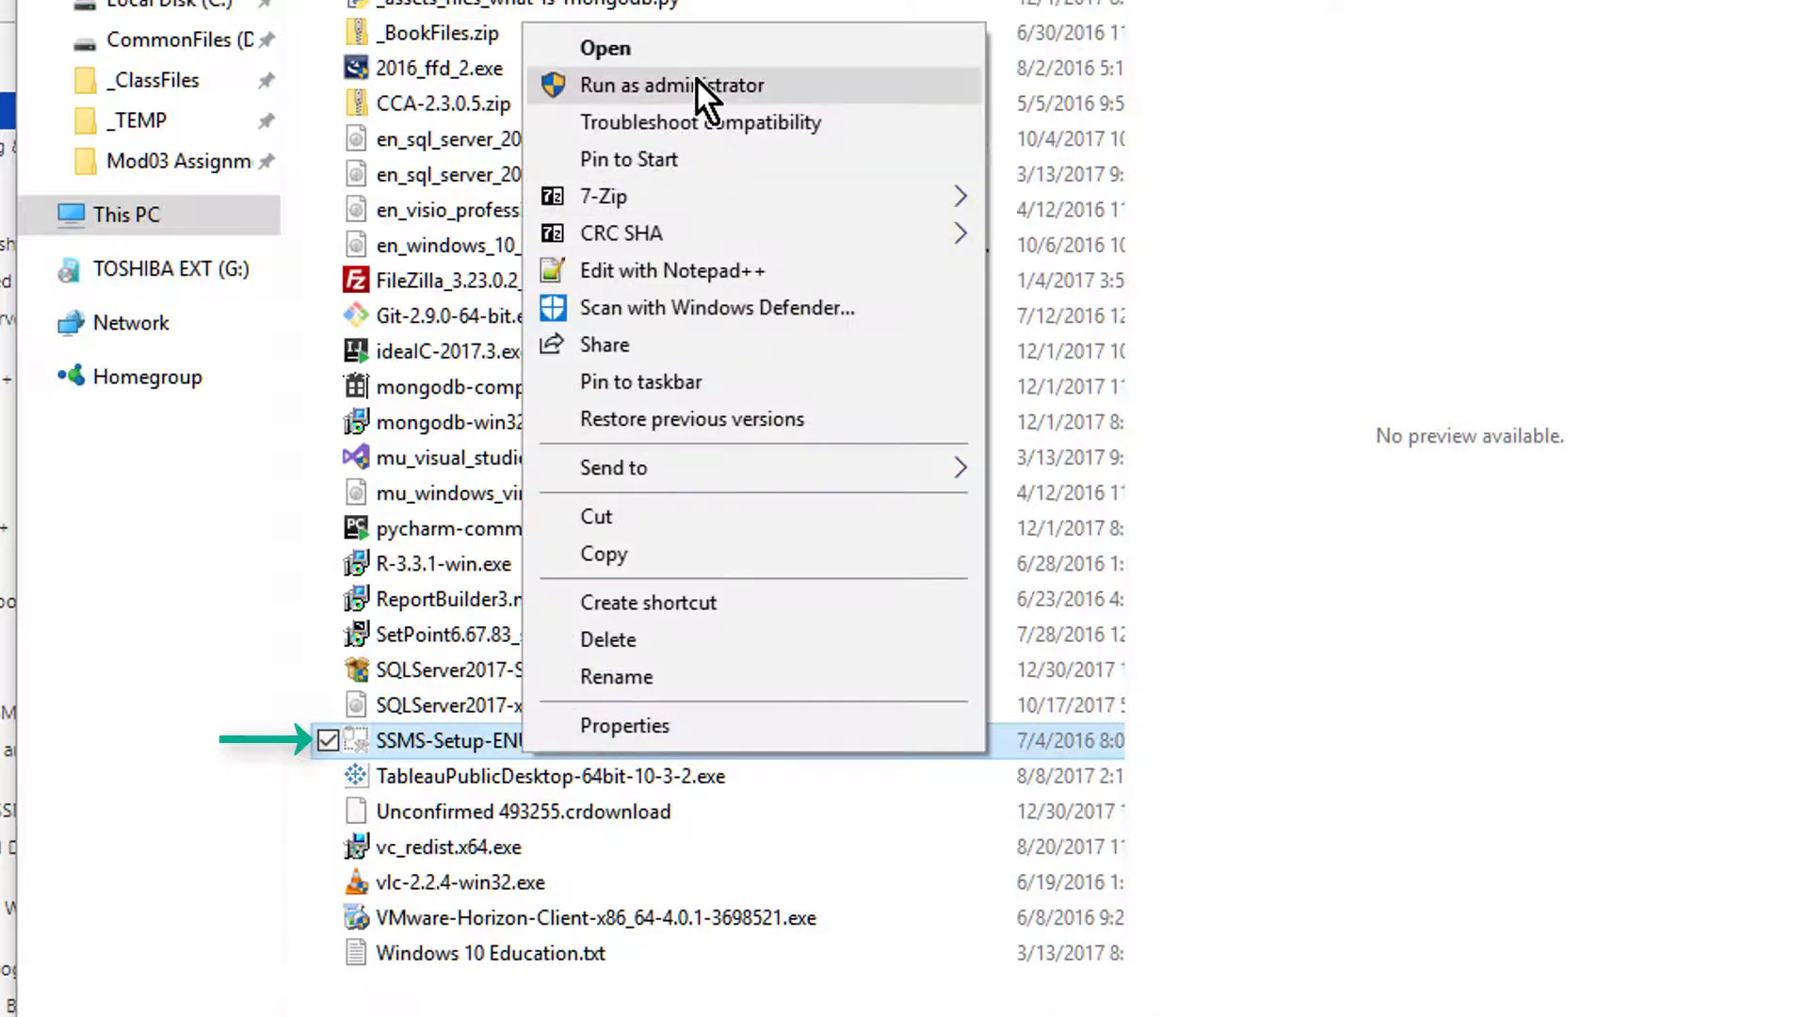
left_click(697, 85)
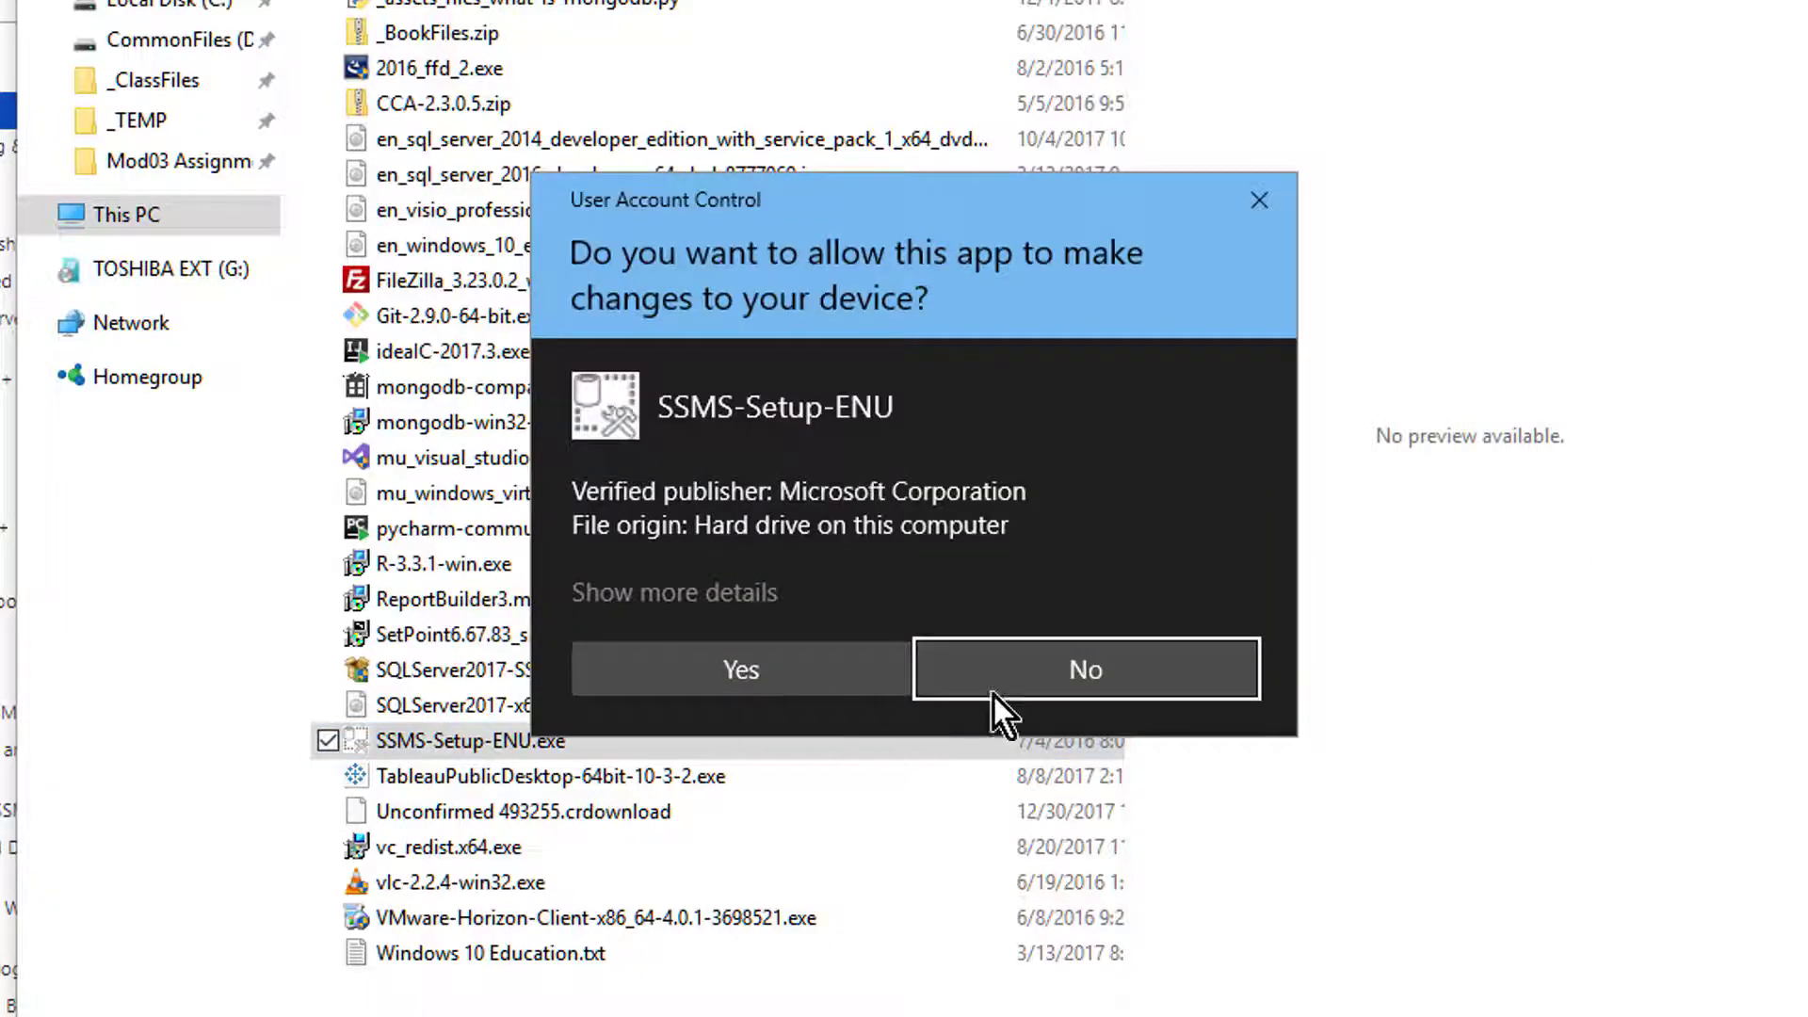
left_click(995, 689)
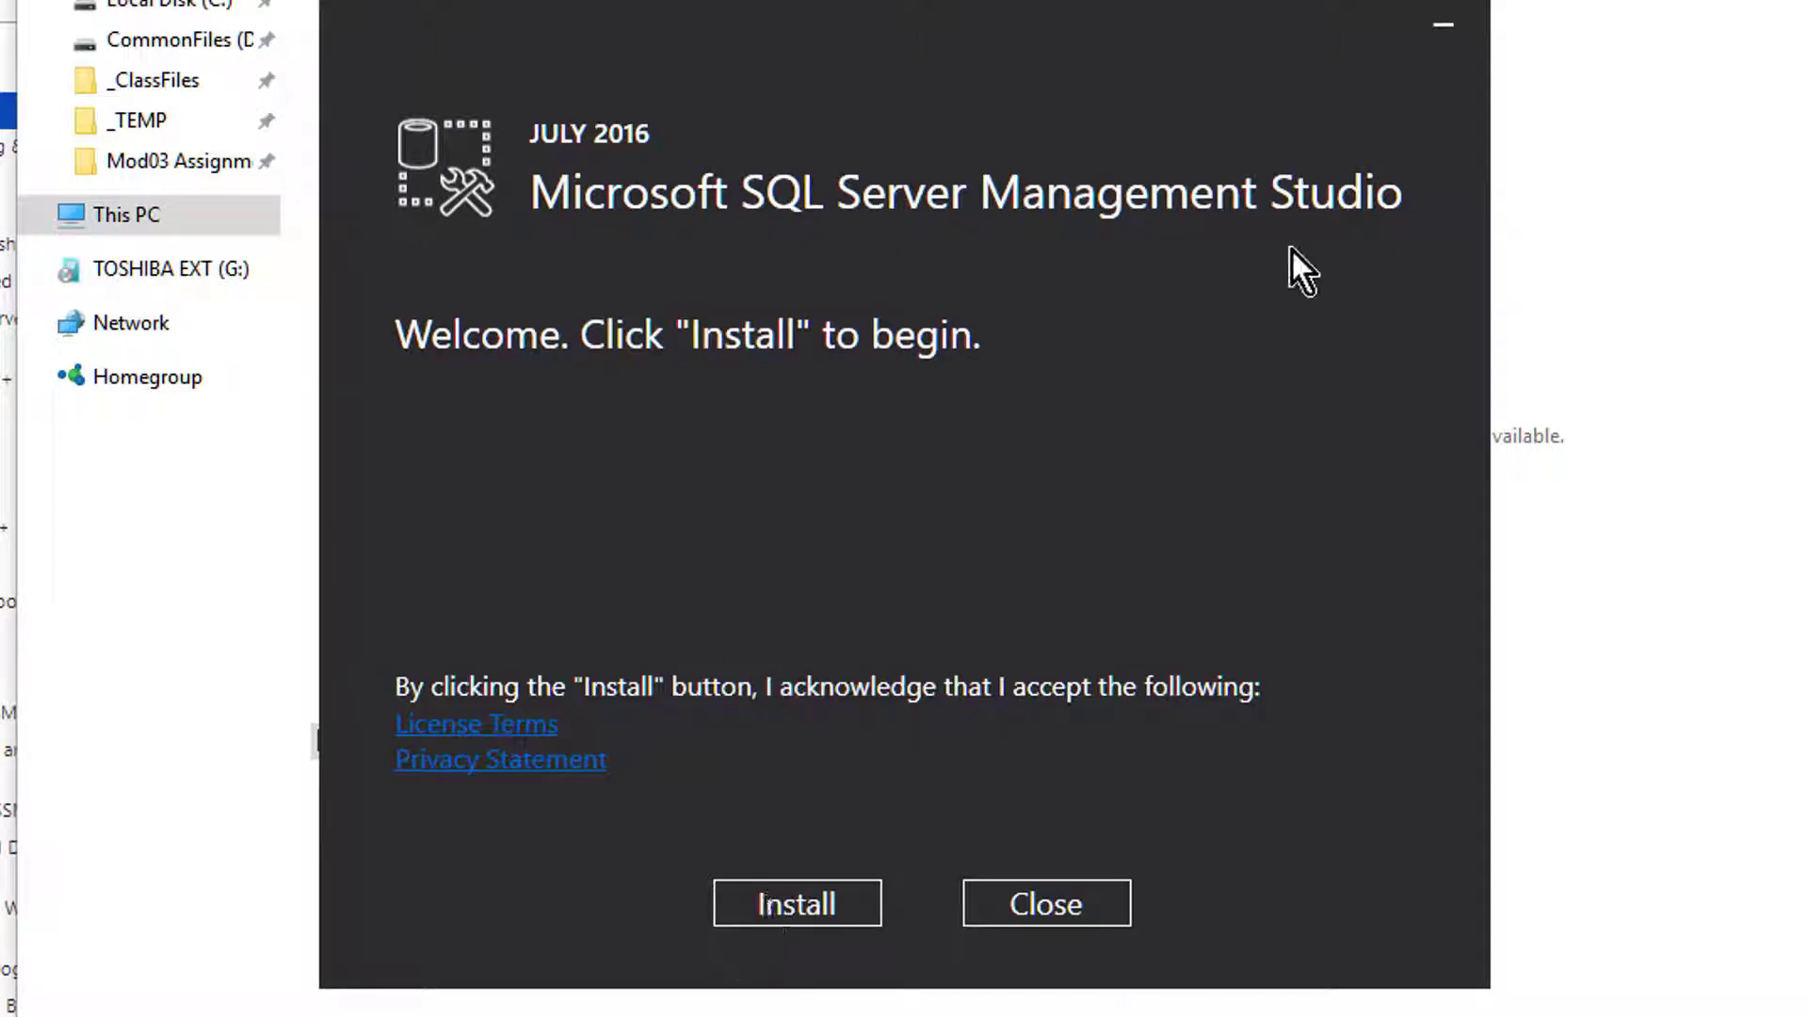
left_click(811, 891)
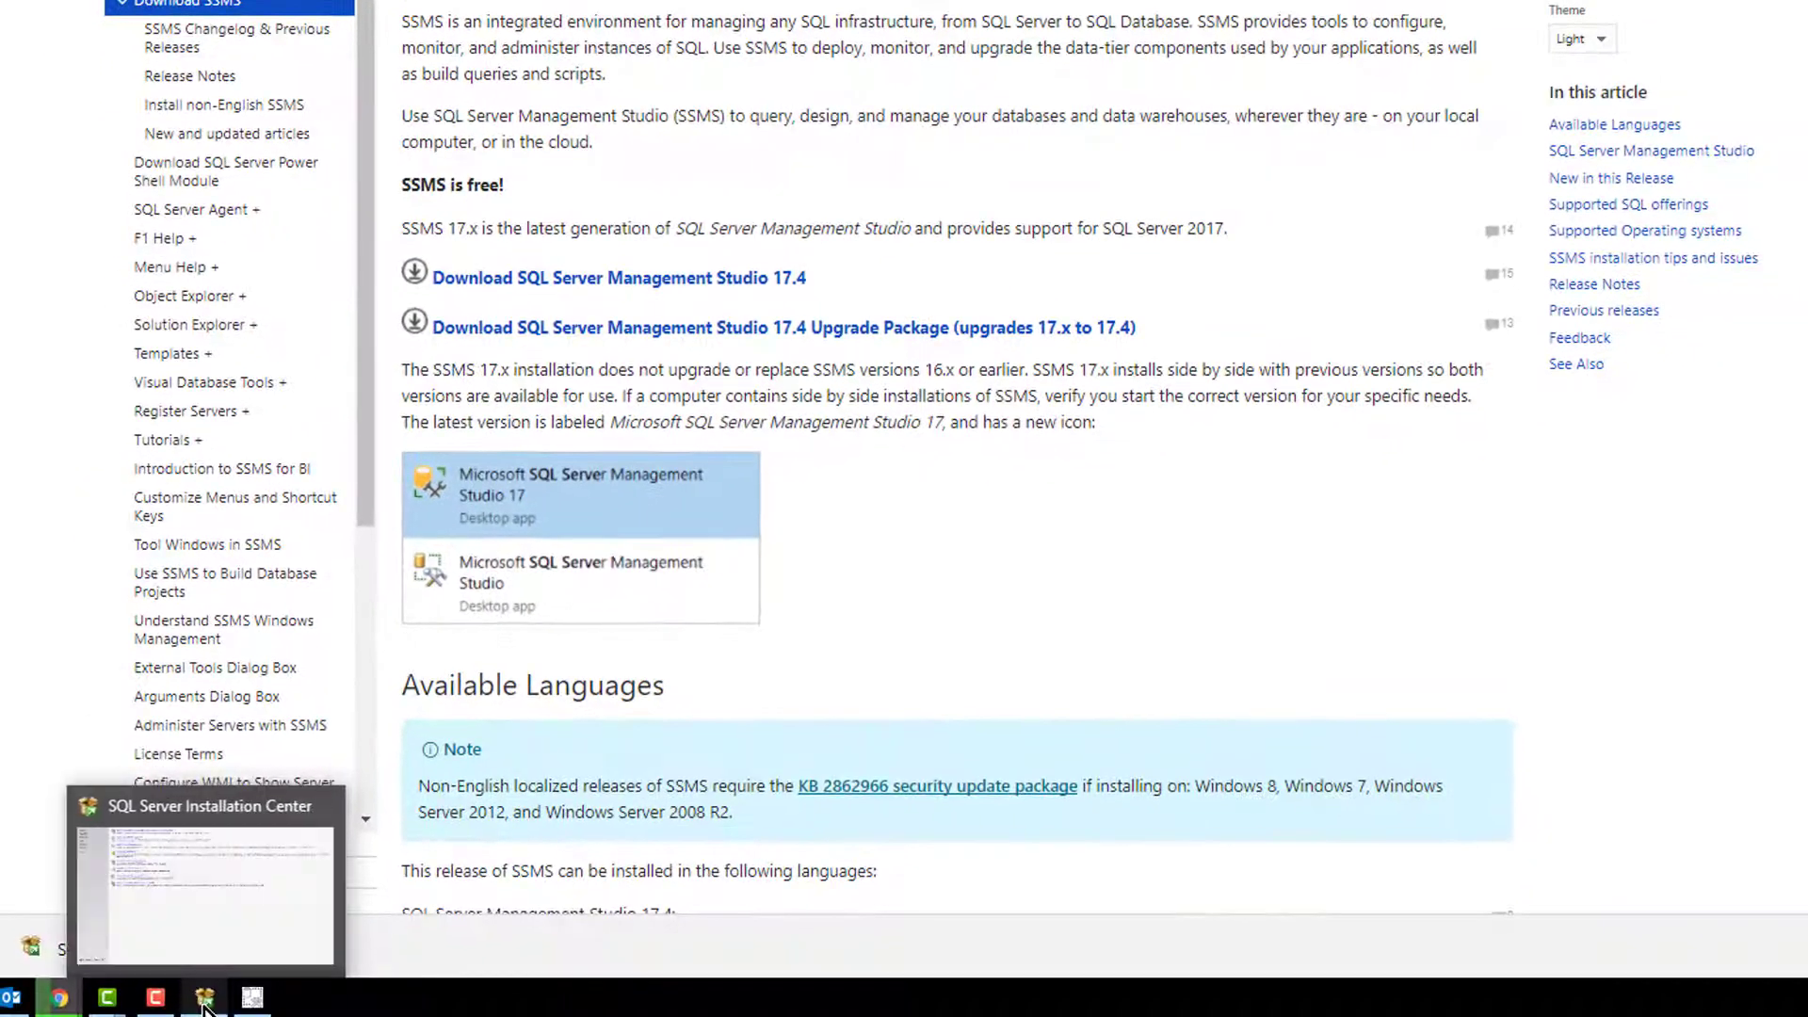
Open the SQL Server Data Tools download page from the Installation Center and download SSDT for Visual Studio 2017 (15.5.1).
left_click(204, 1006)
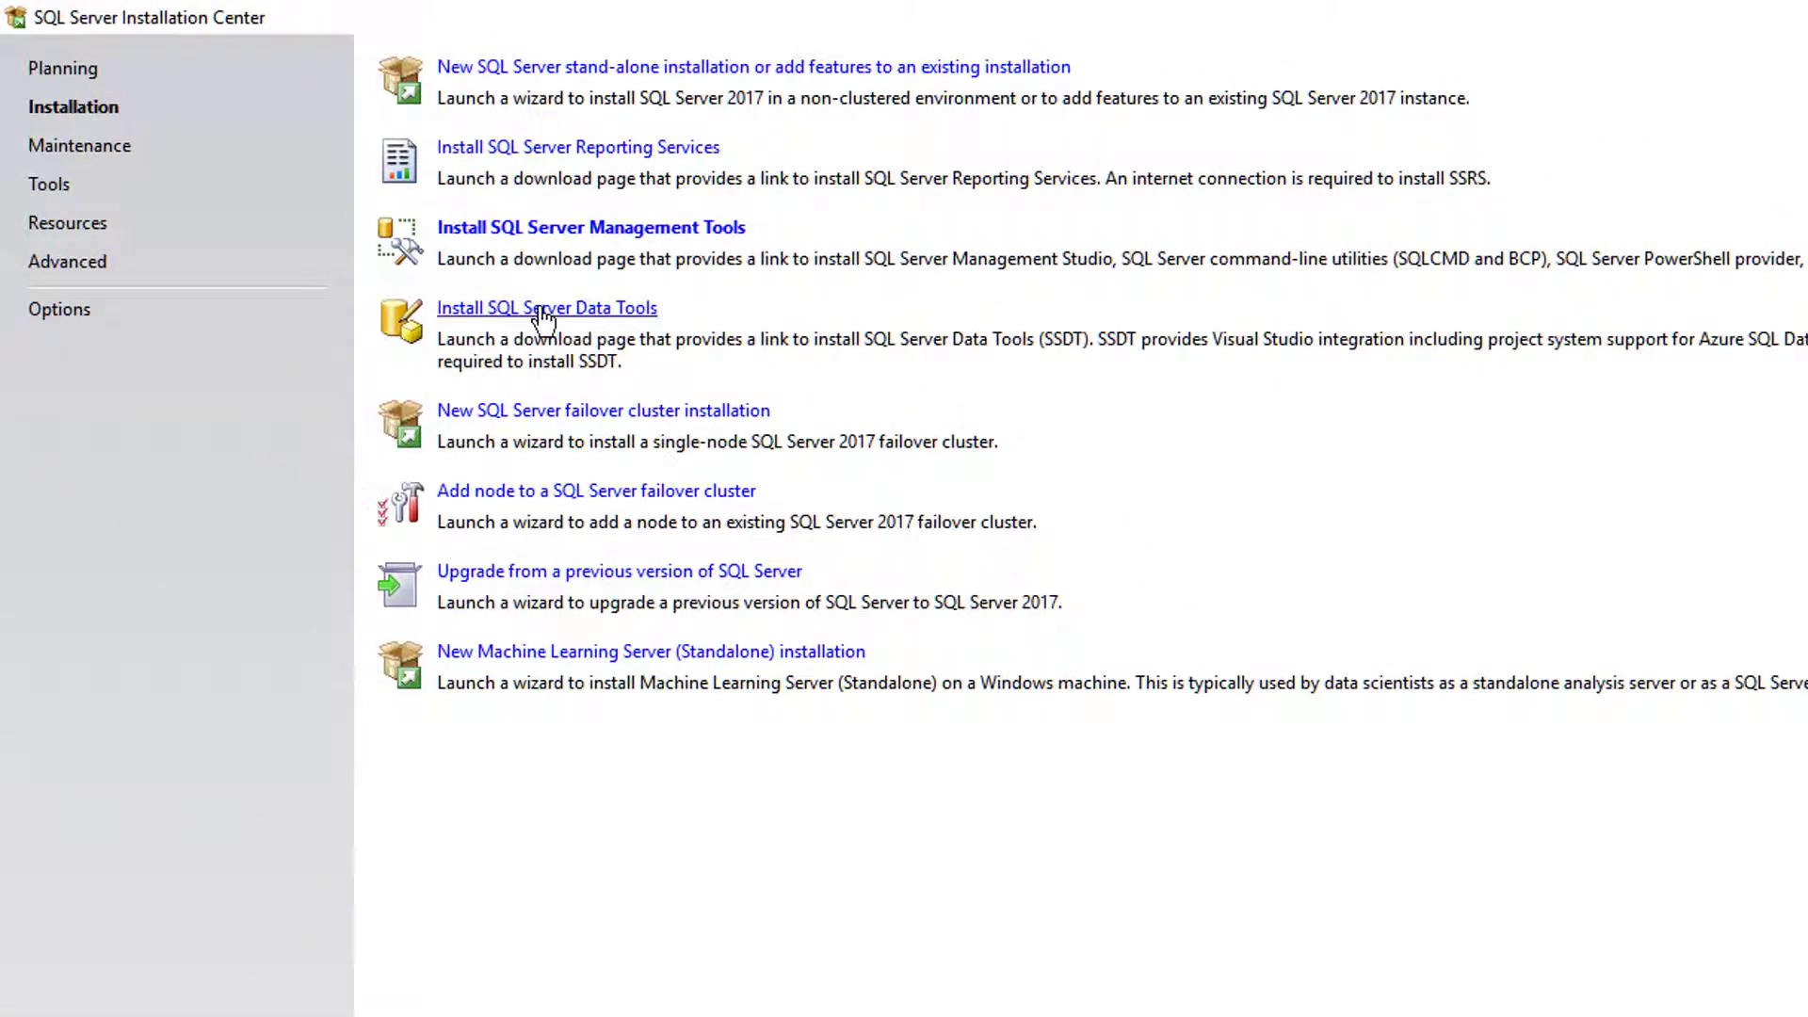
left_click(520, 310)
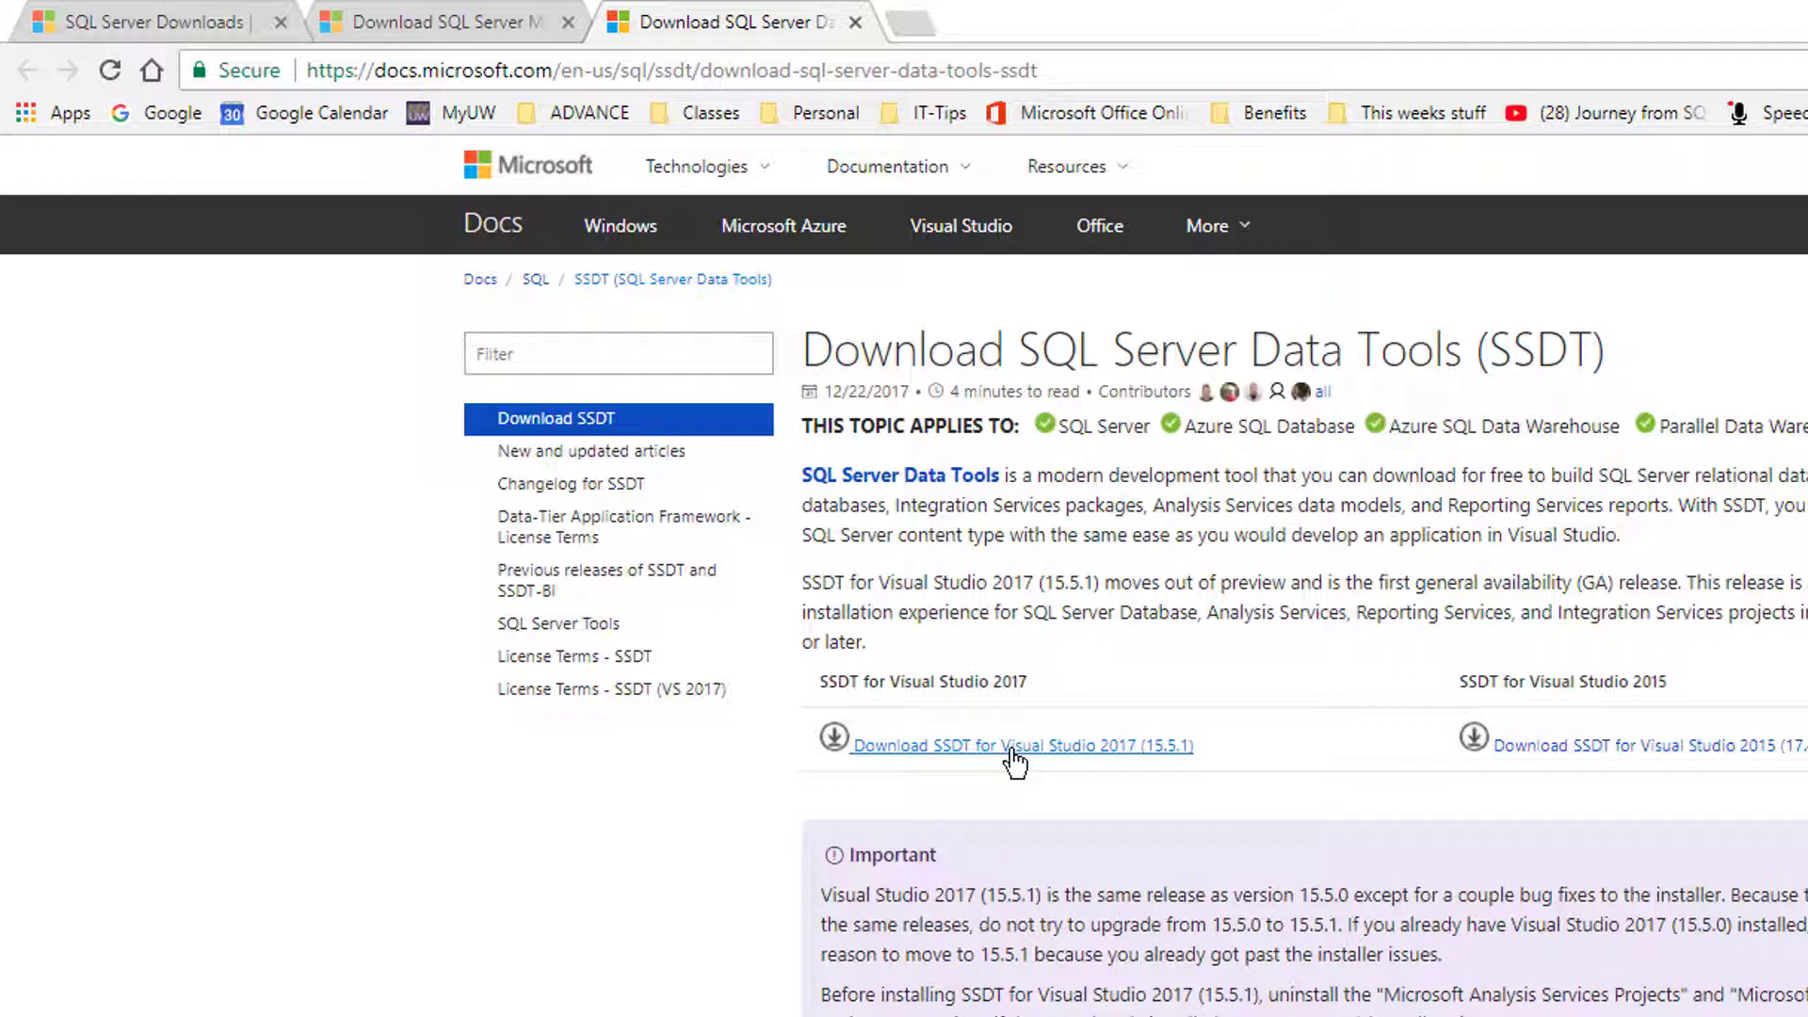
key("ctrl")
key("ctrl")
left_click(994, 748)
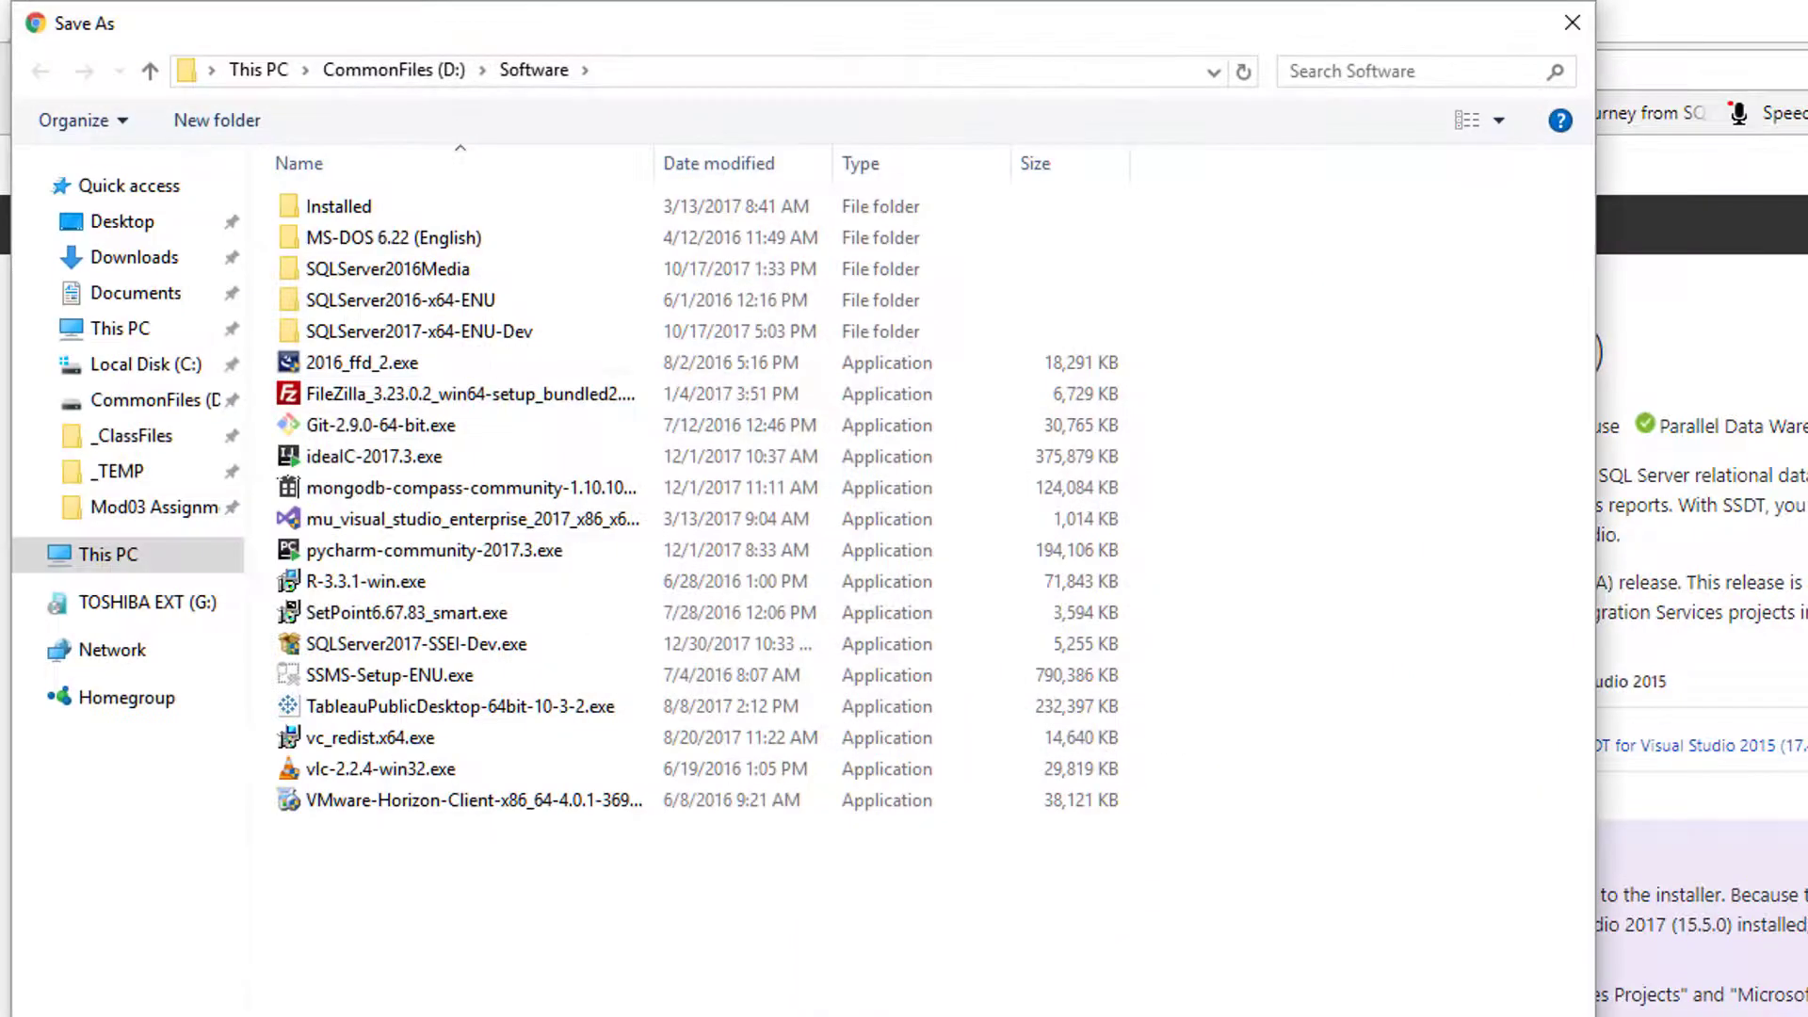
key("Escape")
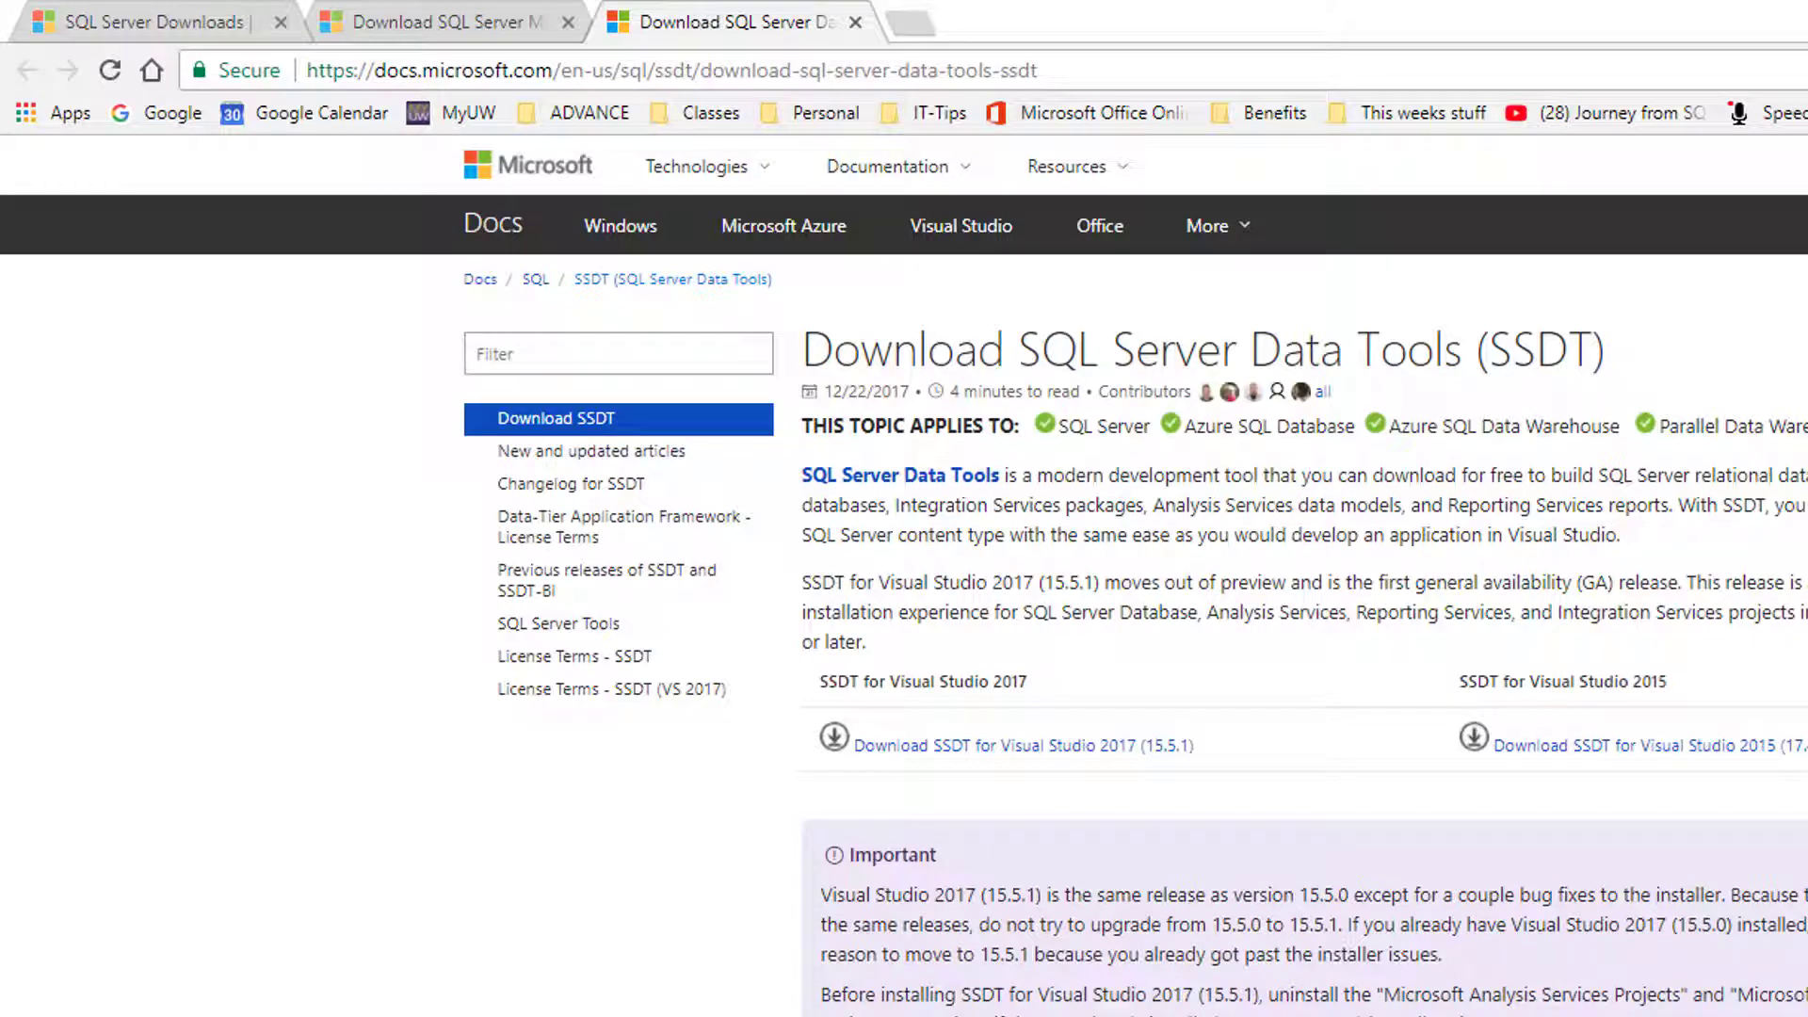
Run SSDT-Setup-ENU.exe from the Software folder and install a new SQL Server Data Tools for Visual Studio 2017 instance with all listed features.
key("alt+F4")
left_click(1715, 1008)
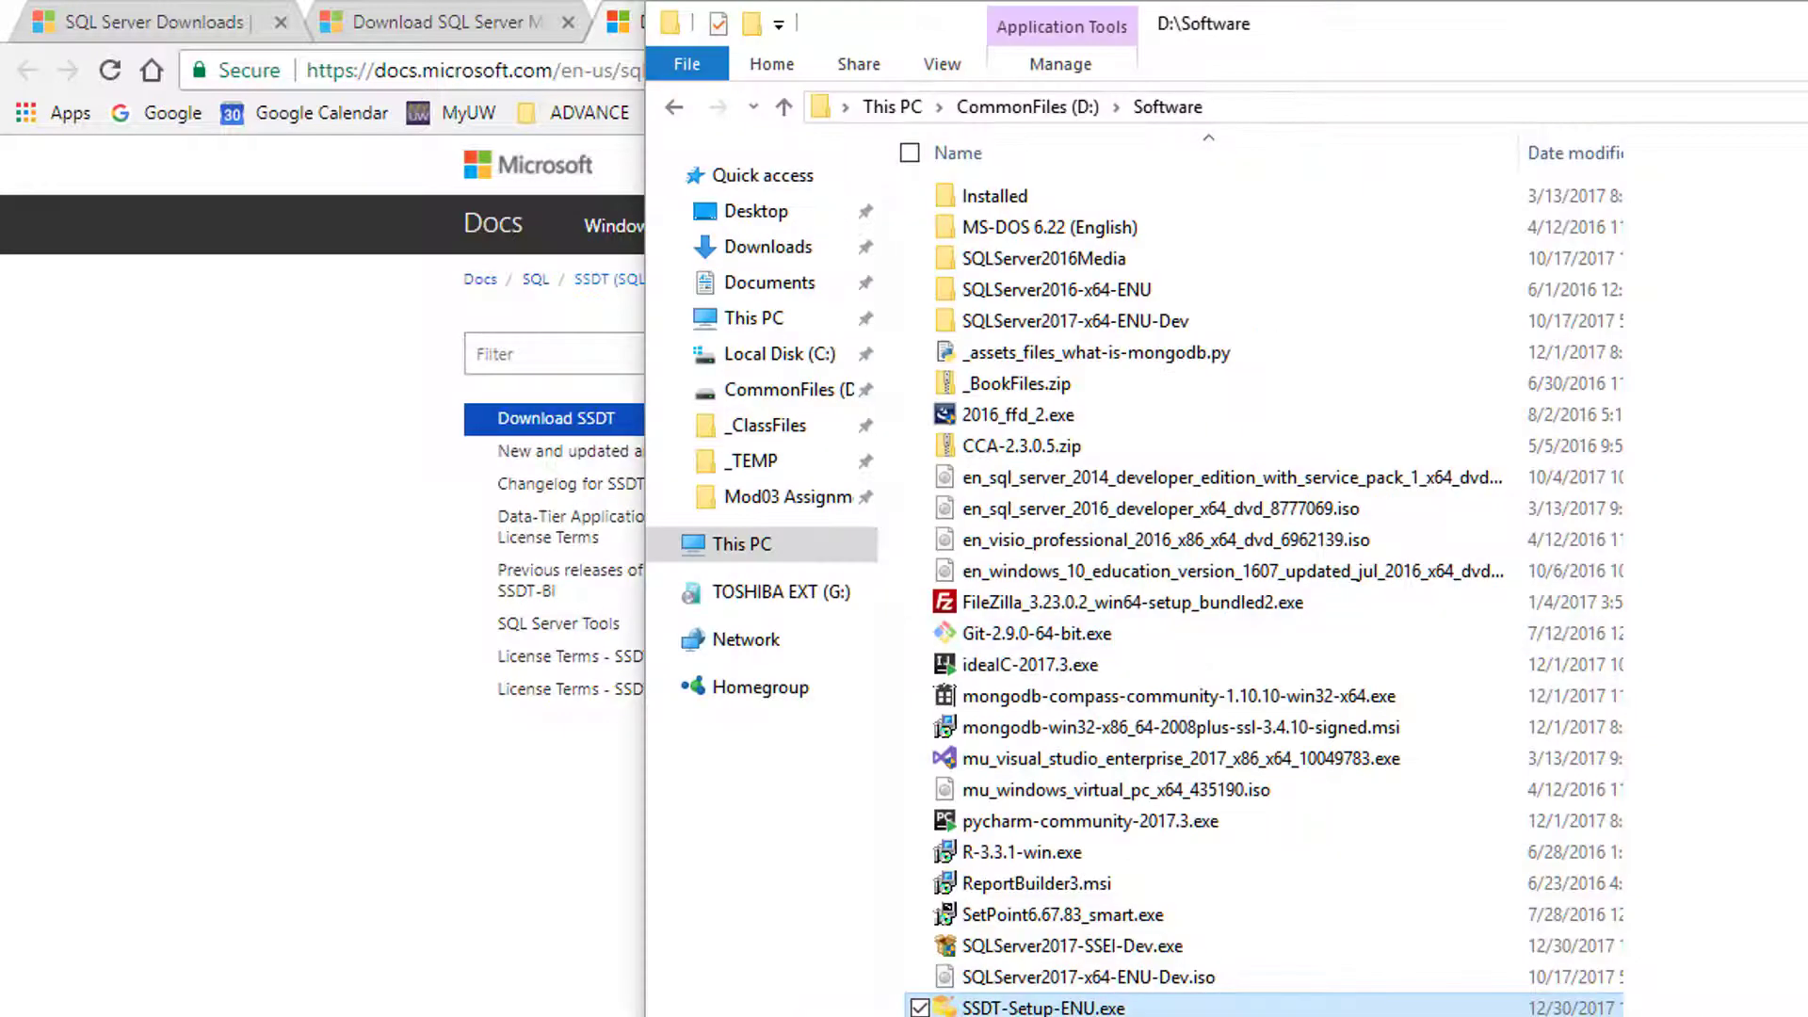
double_click(1008, 1010)
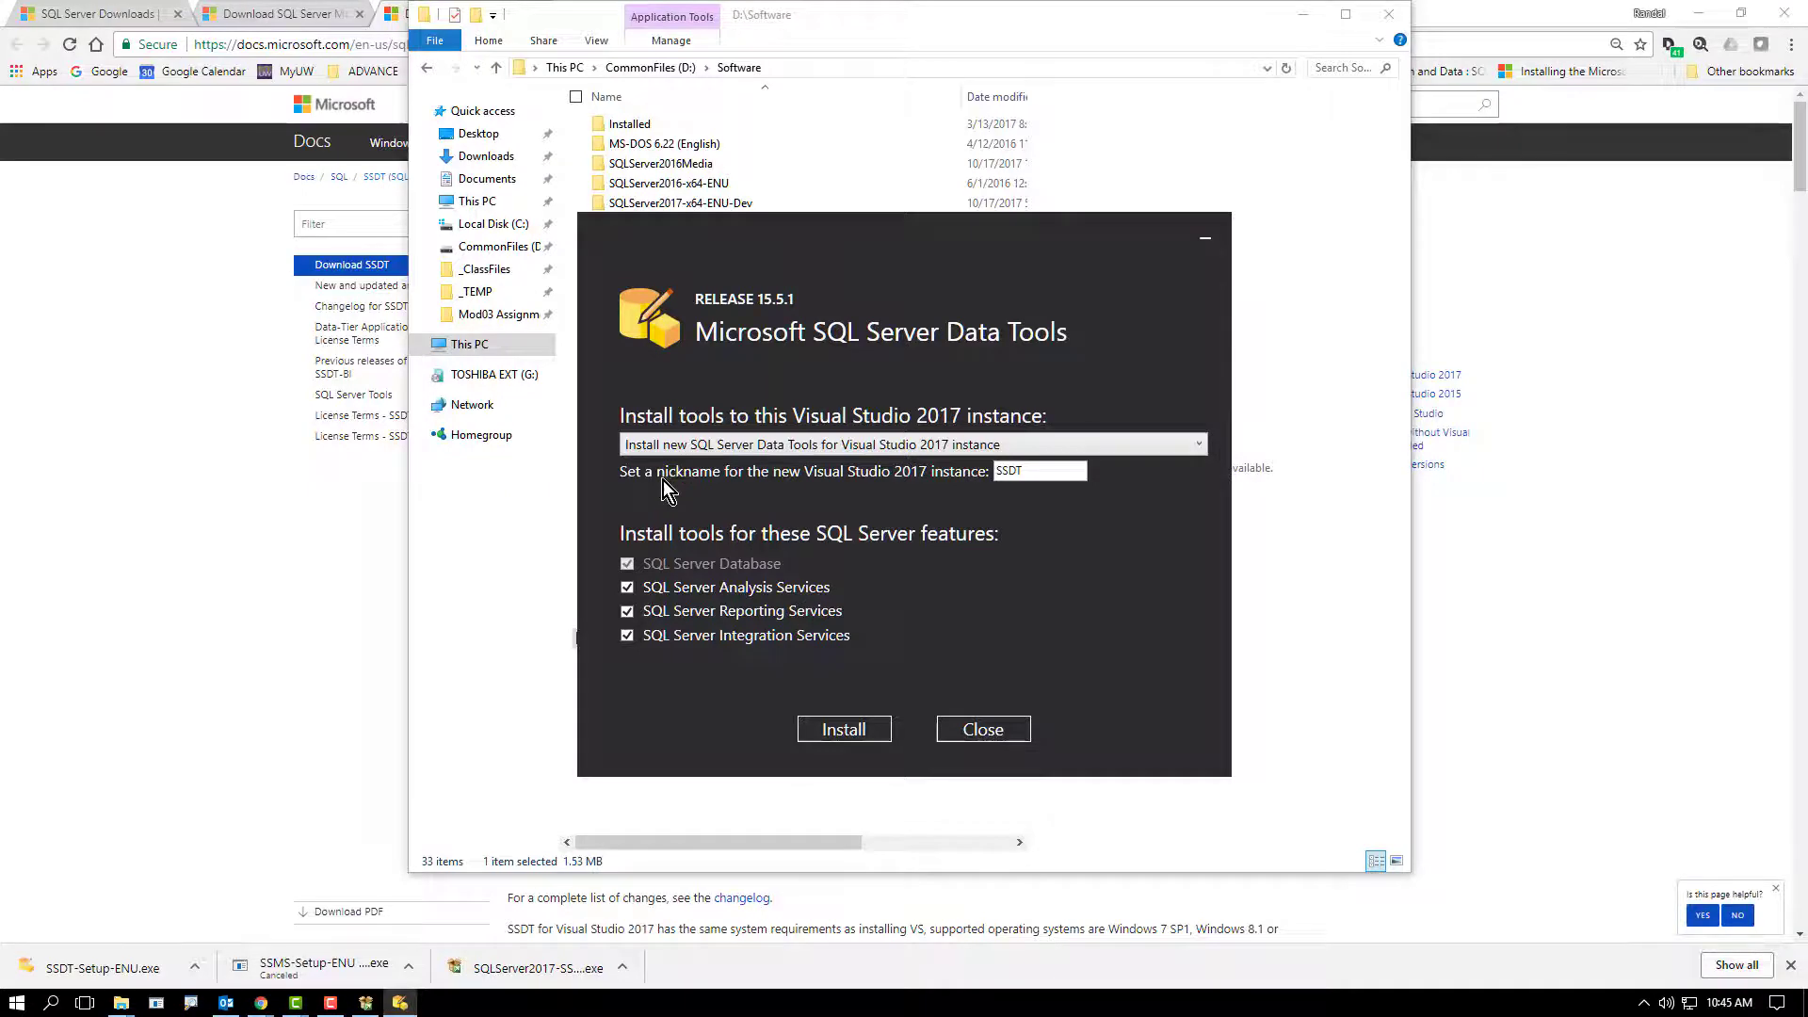
left_click(844, 731)
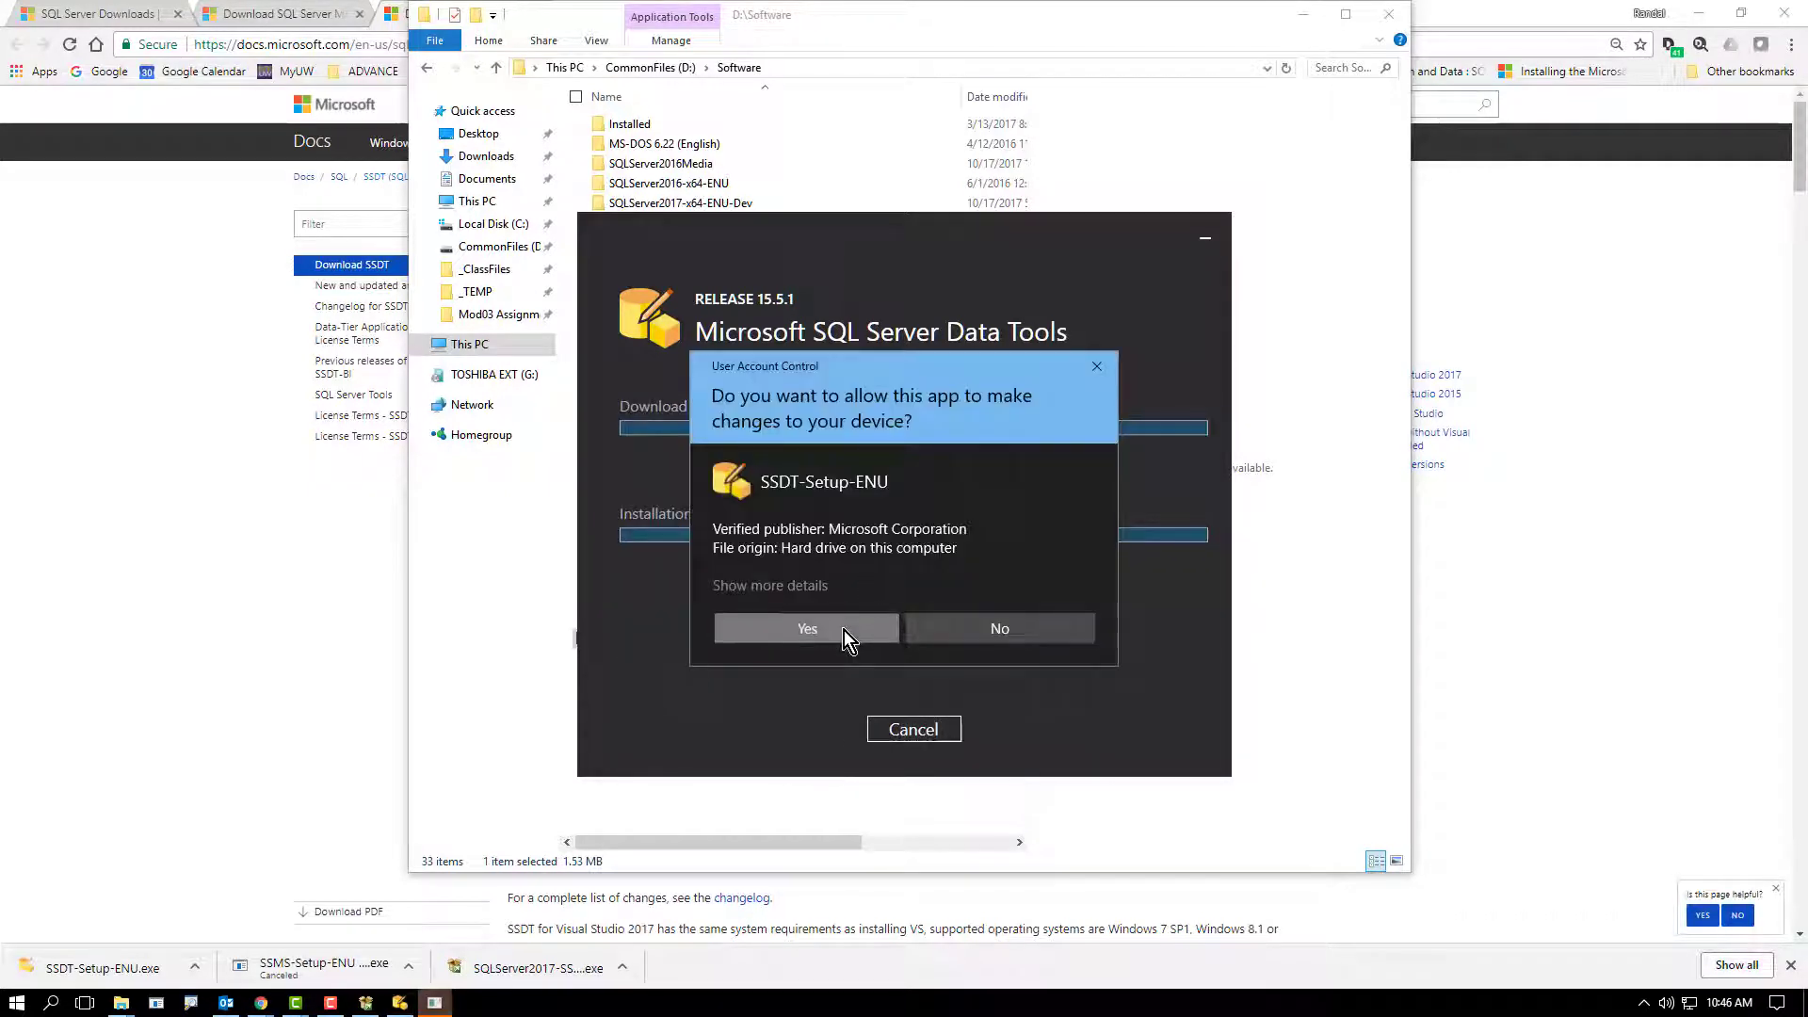
left_click(844, 630)
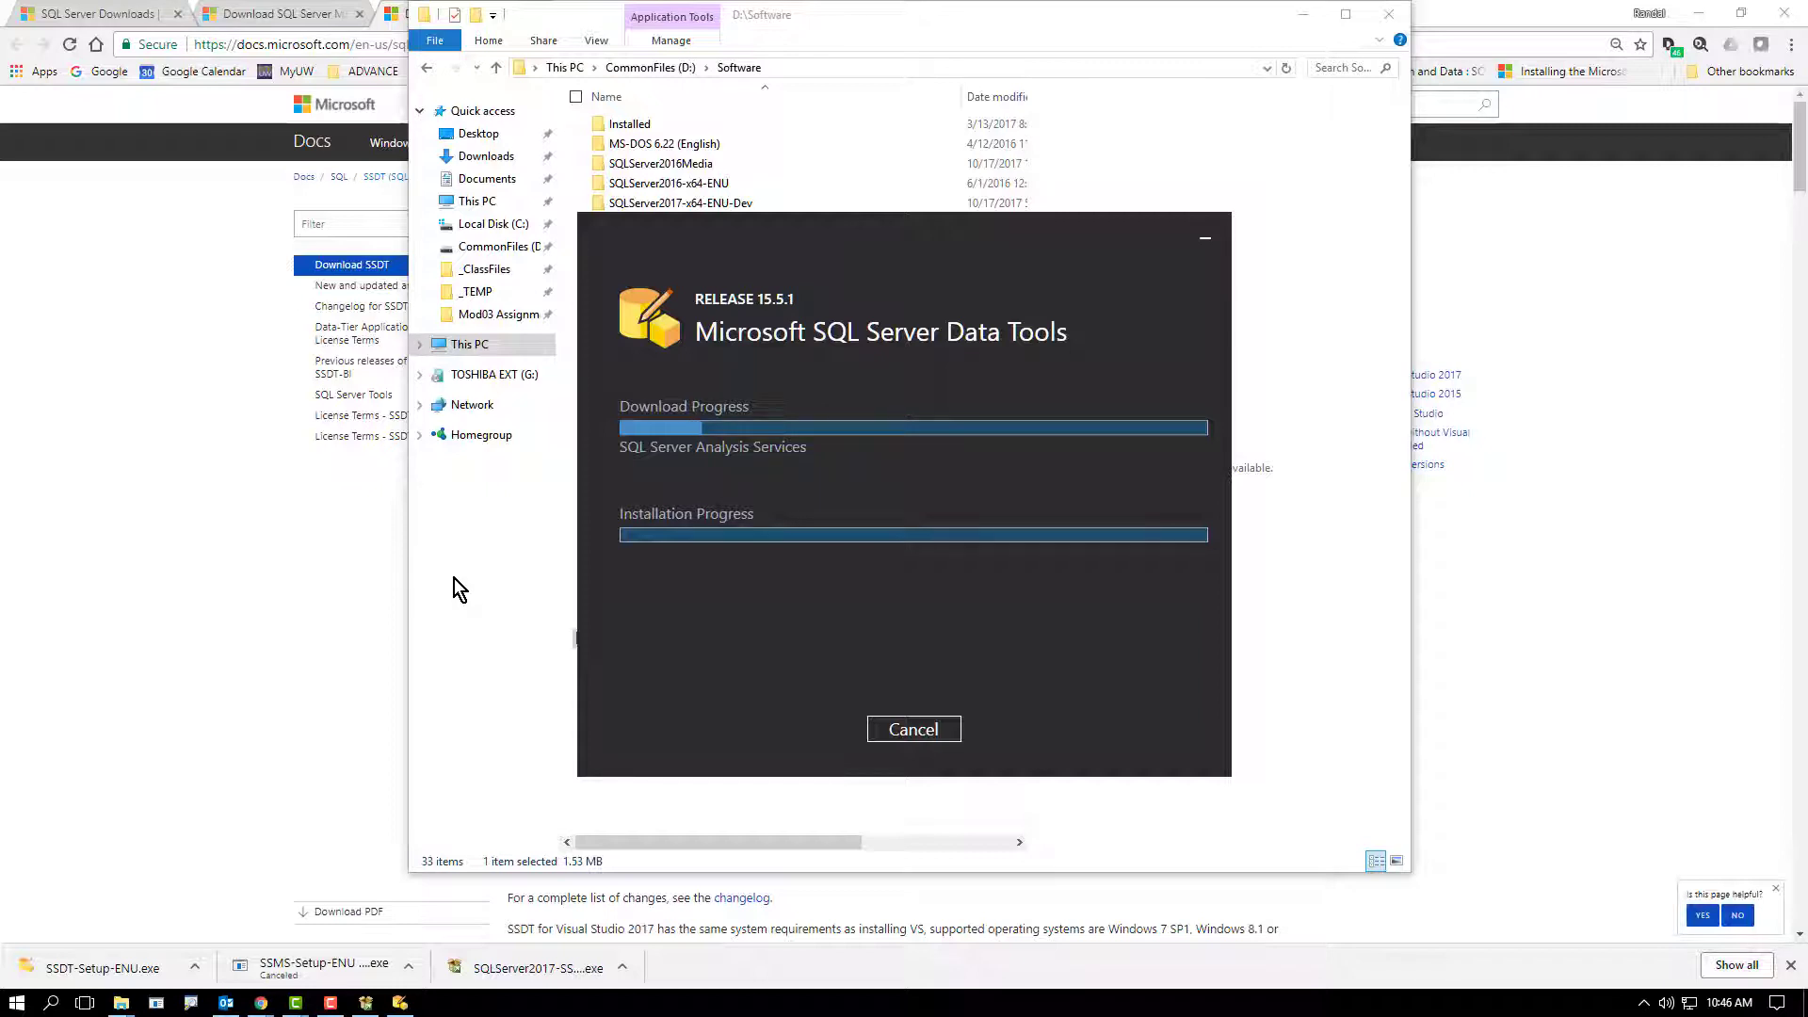
left_click(368, 1005)
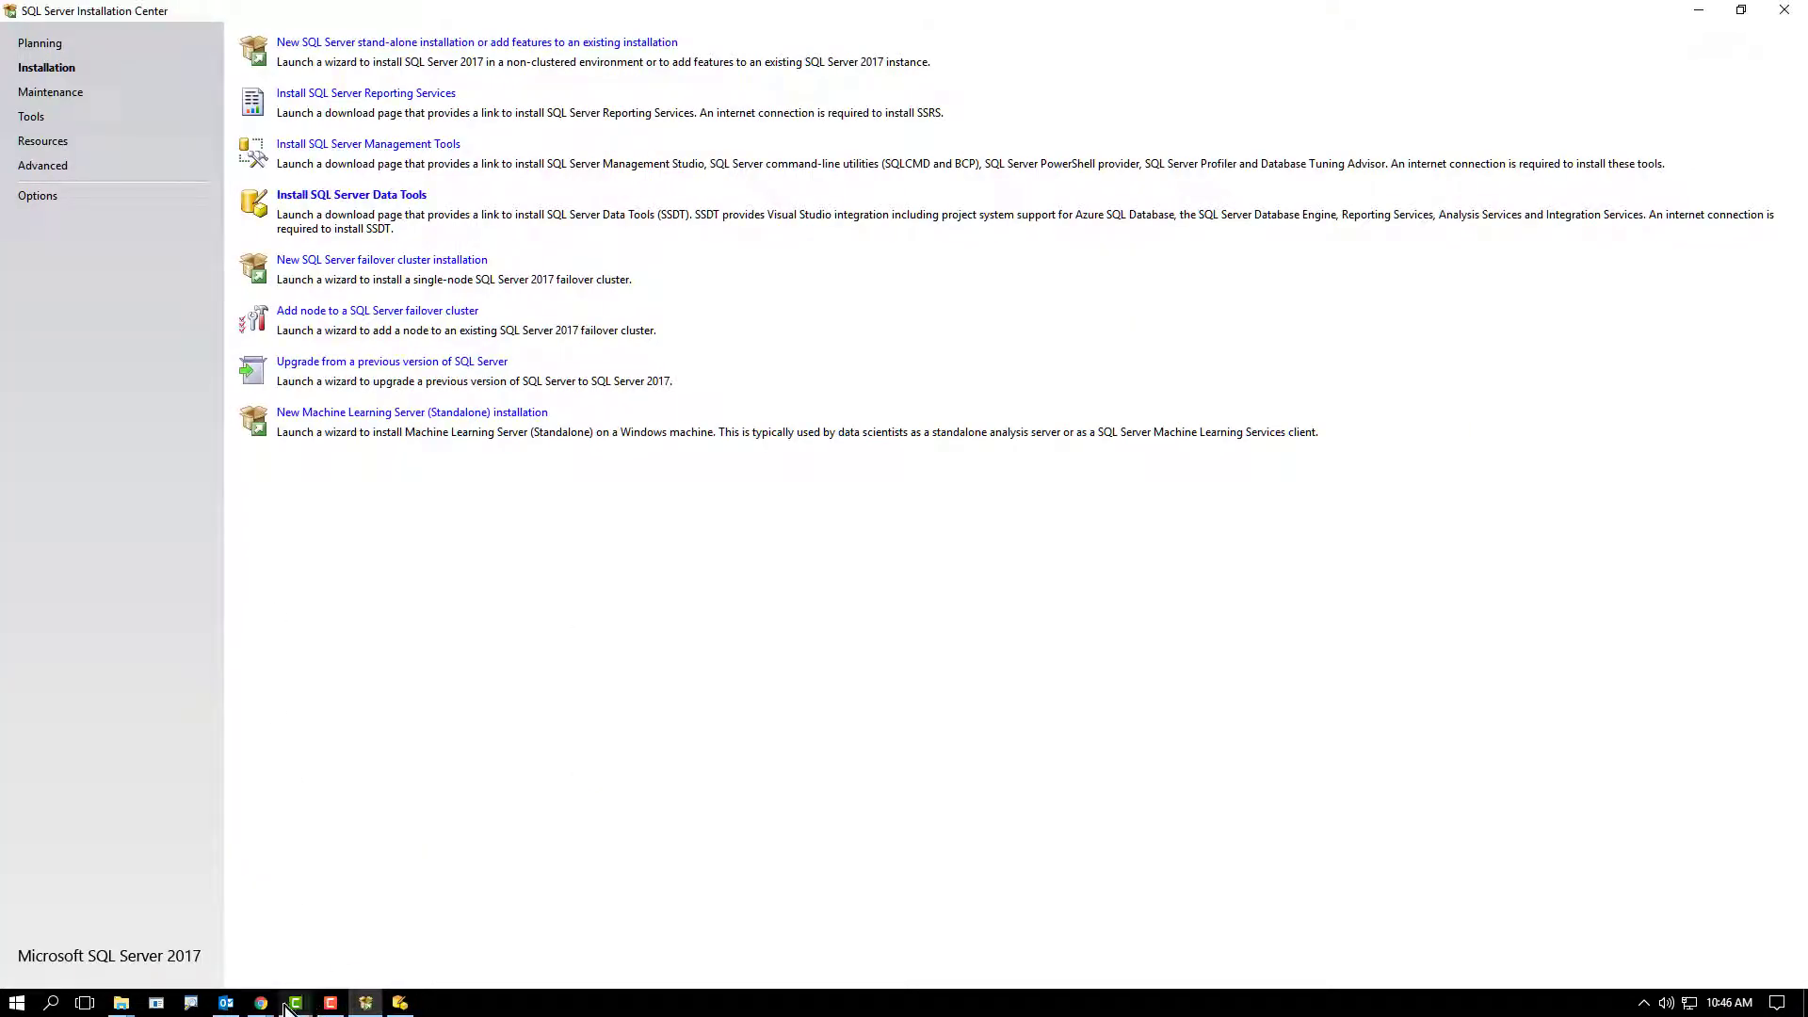
left_click(331, 1003)
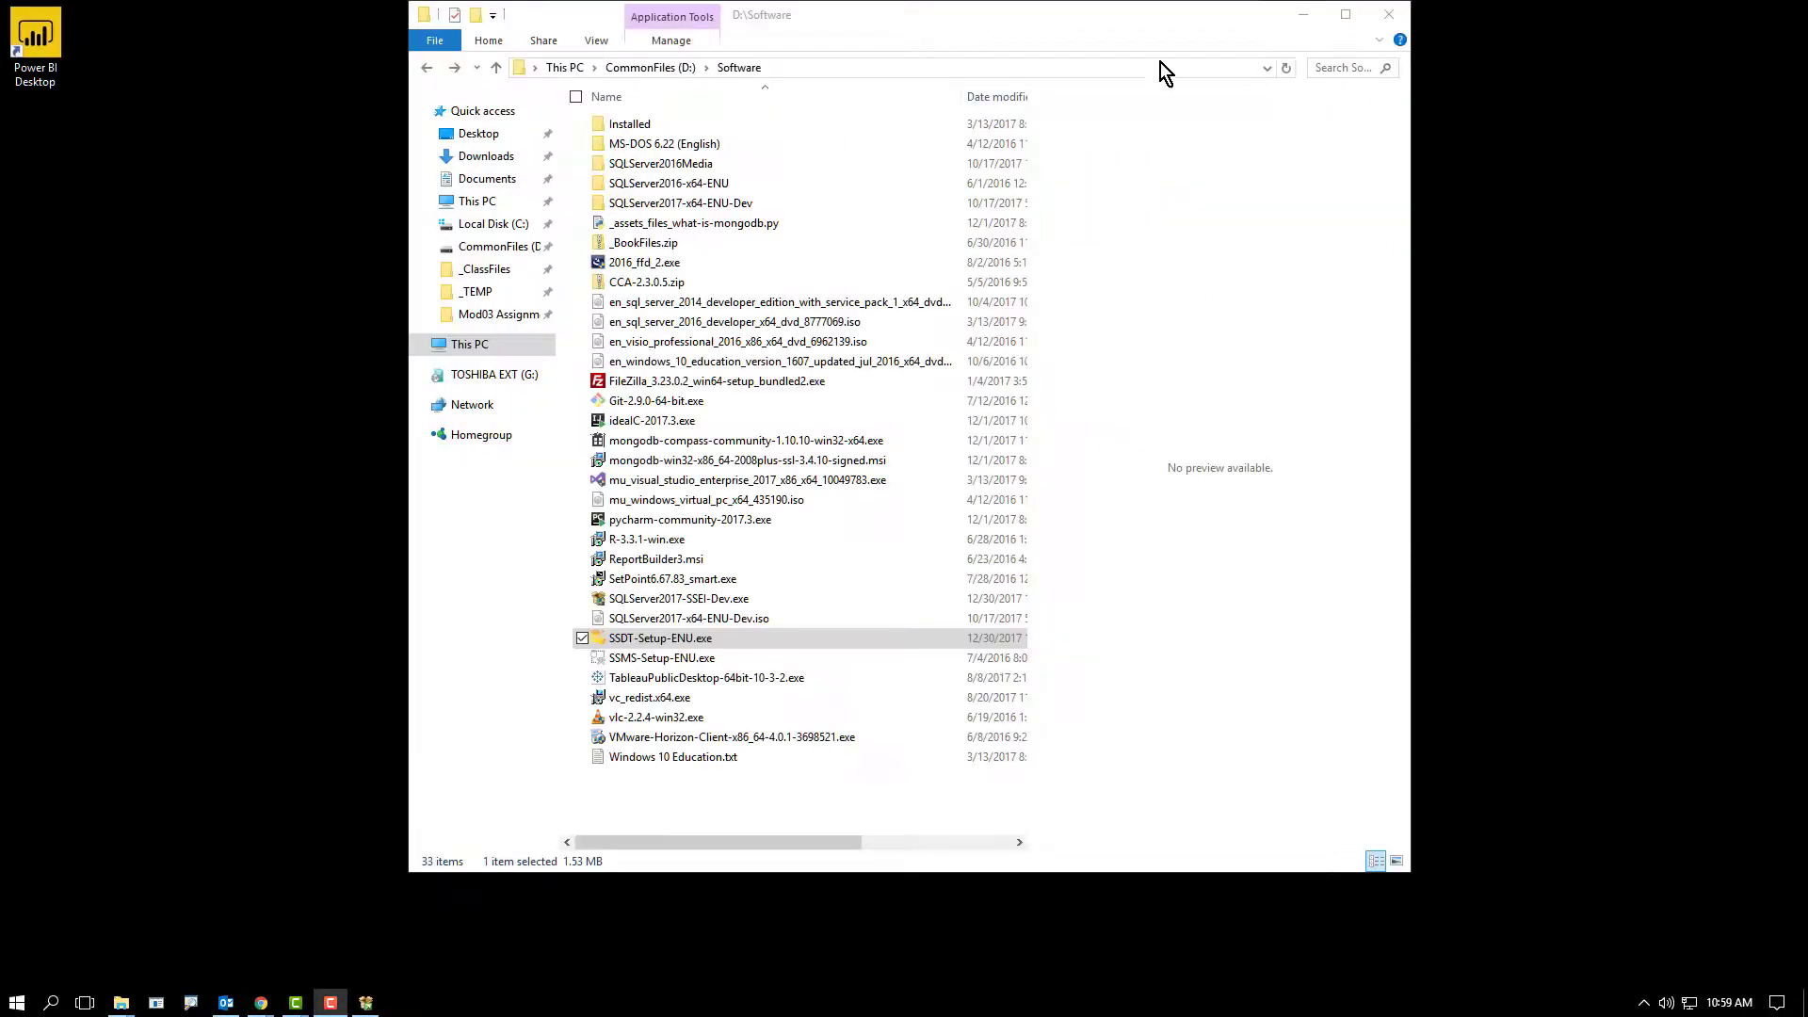
left_click(1303, 15)
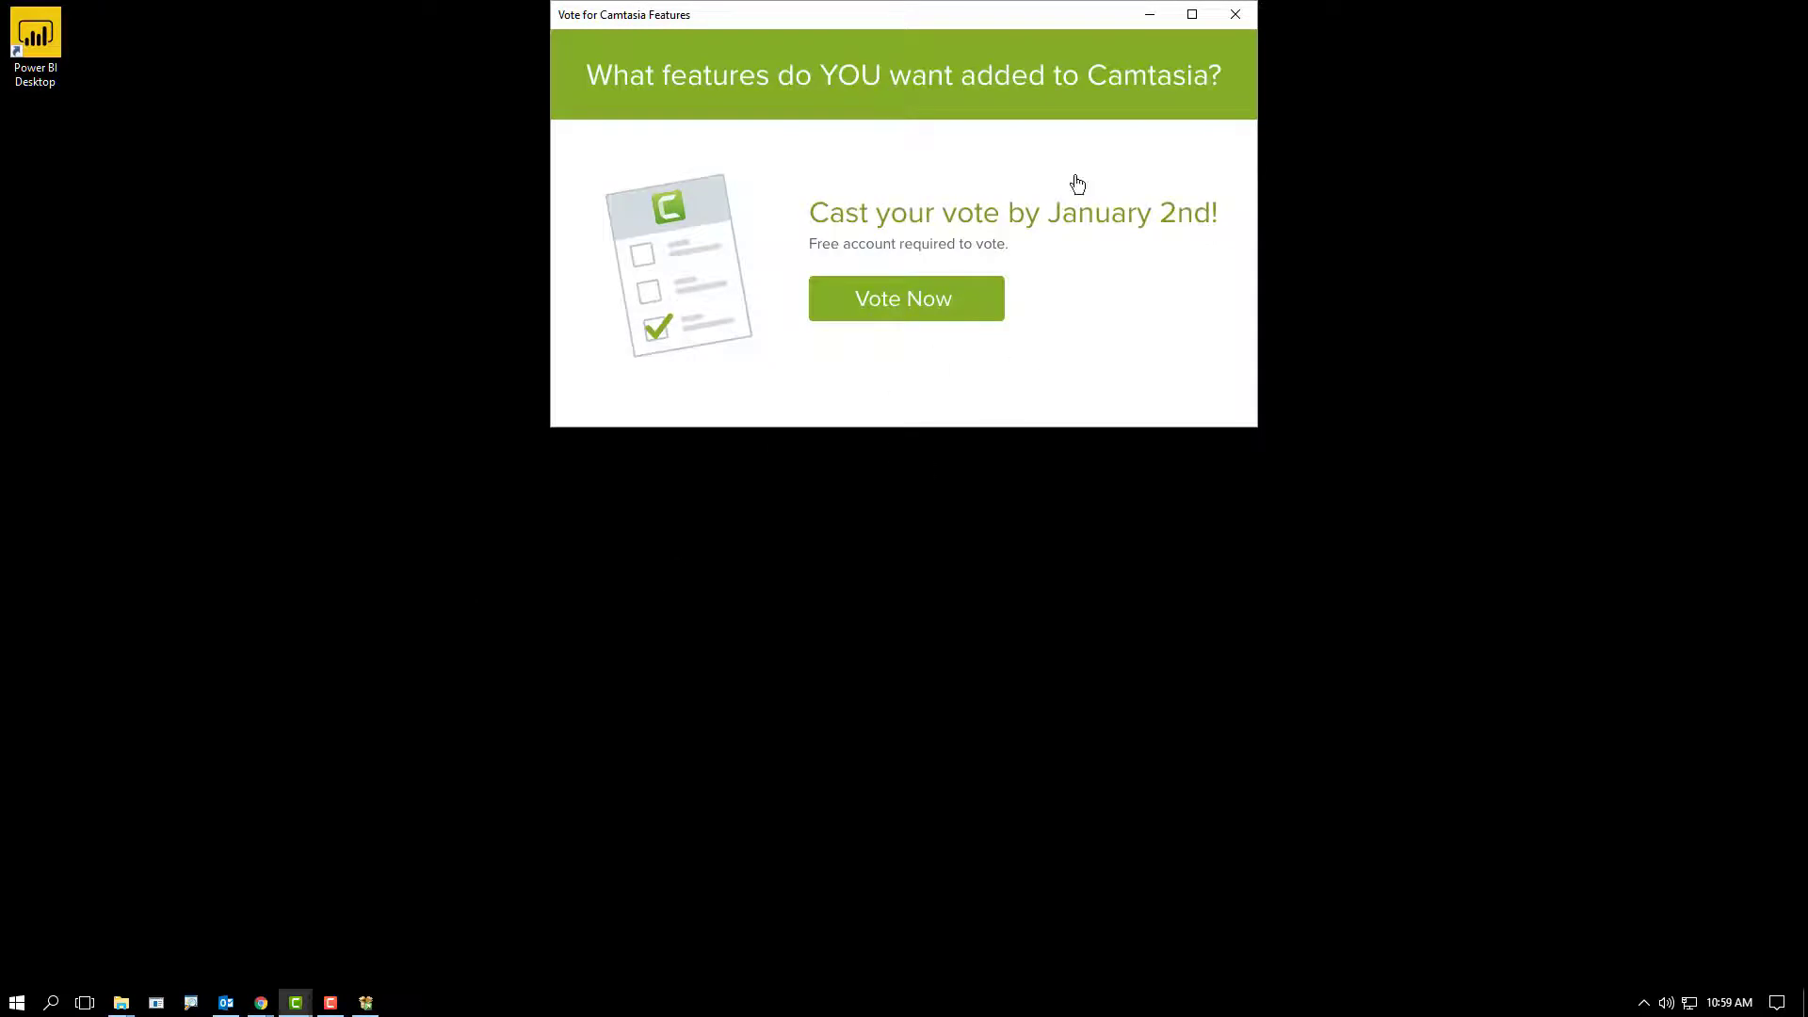
left_click(1234, 16)
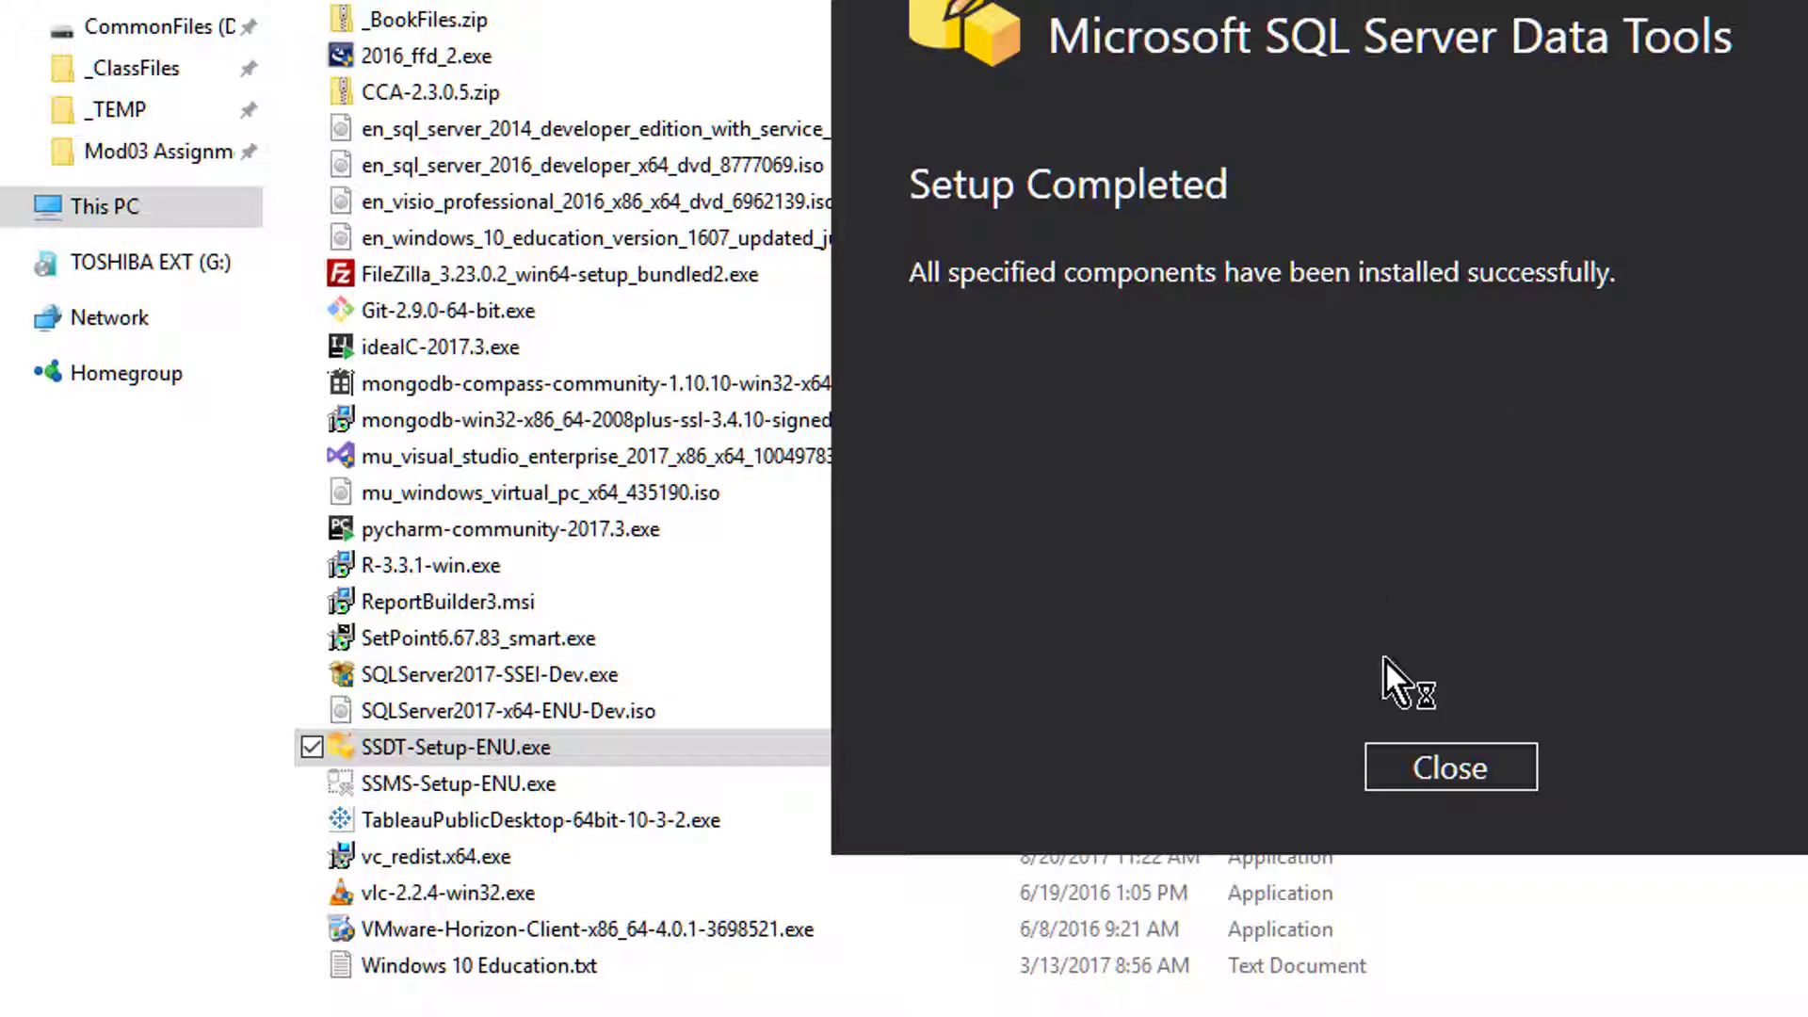
Close the completed Data Tools setup and launch setup.exe from the SQLServer2017-x64-ENU-Dev folder with administrator approval.
left_click(1452, 768)
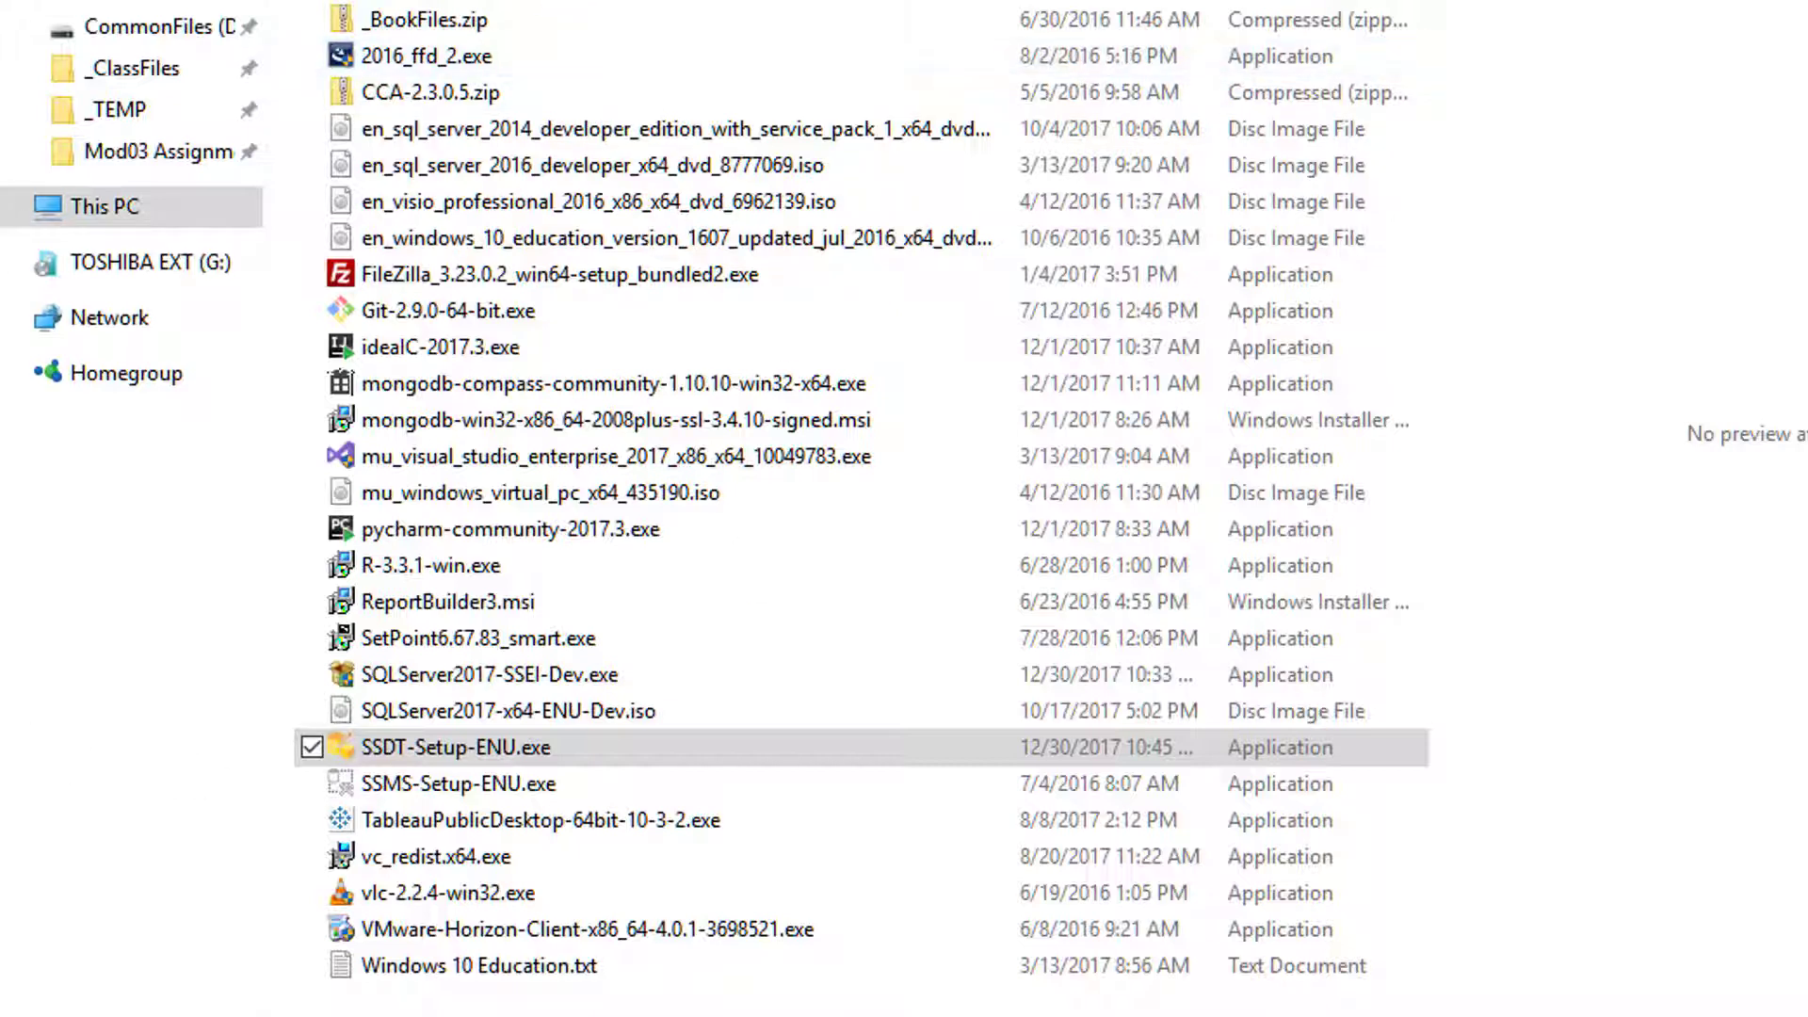
double_click(453, 58)
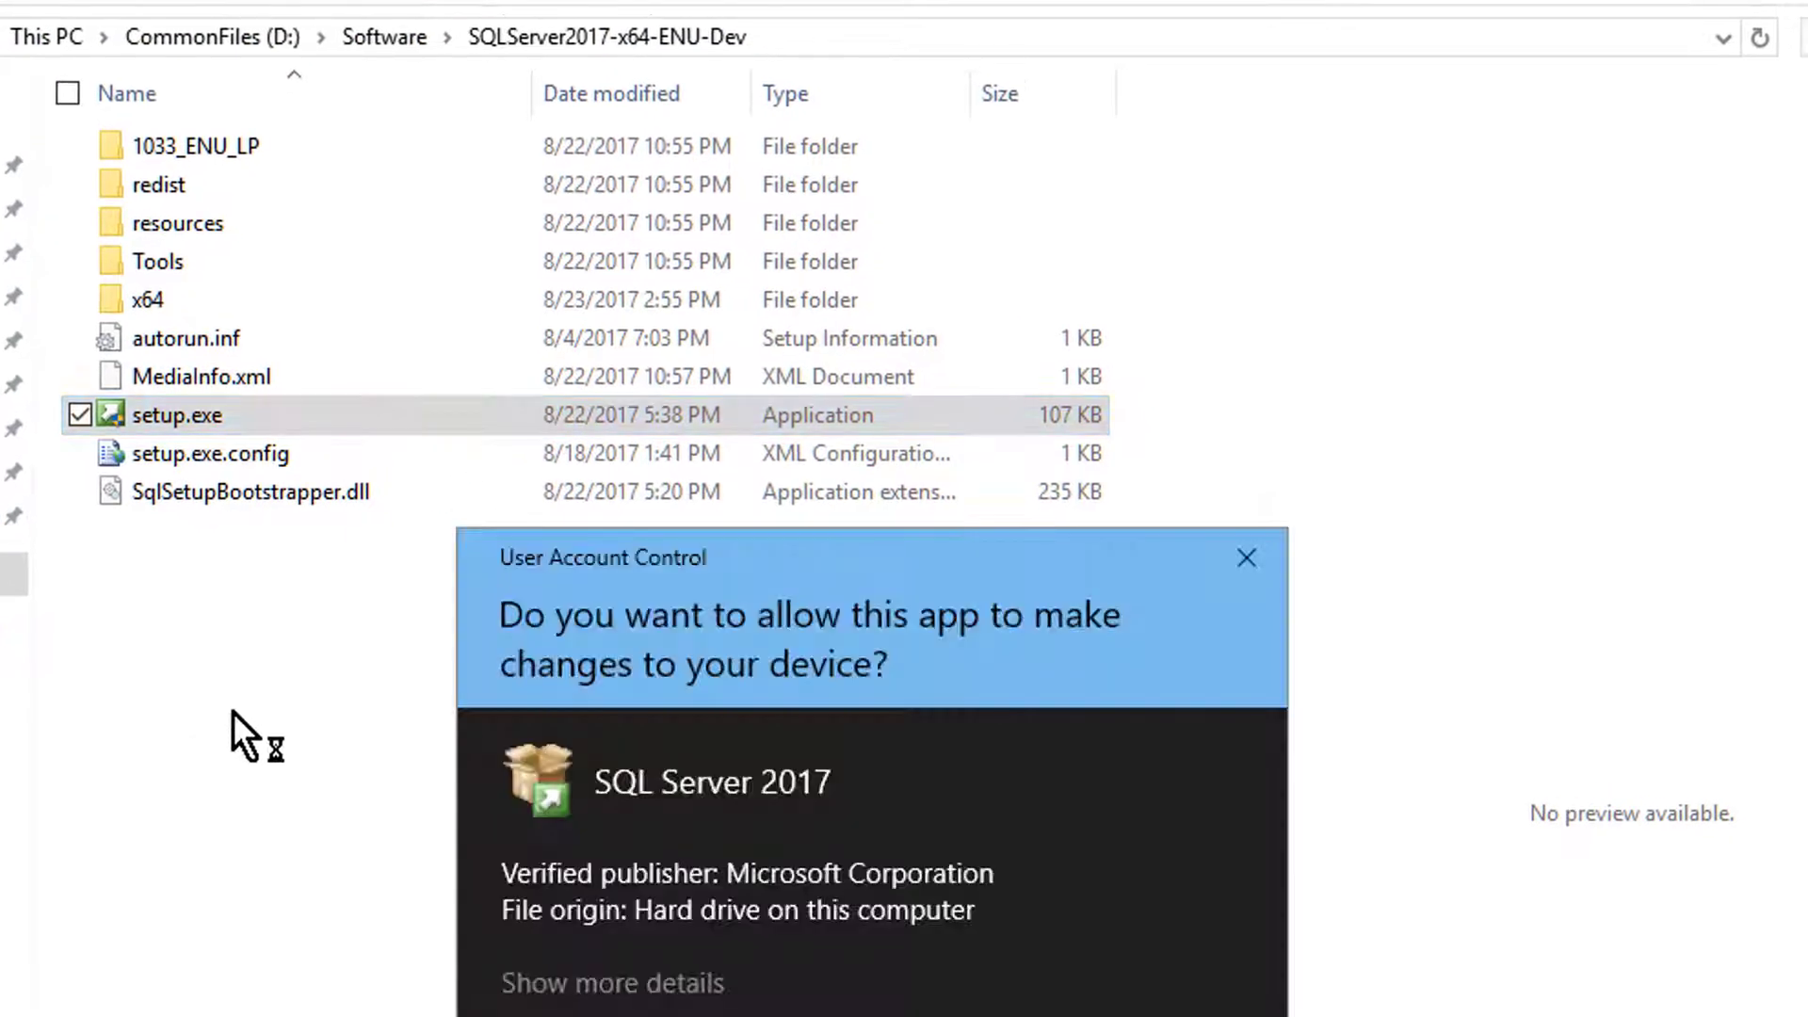
key("alt+y")
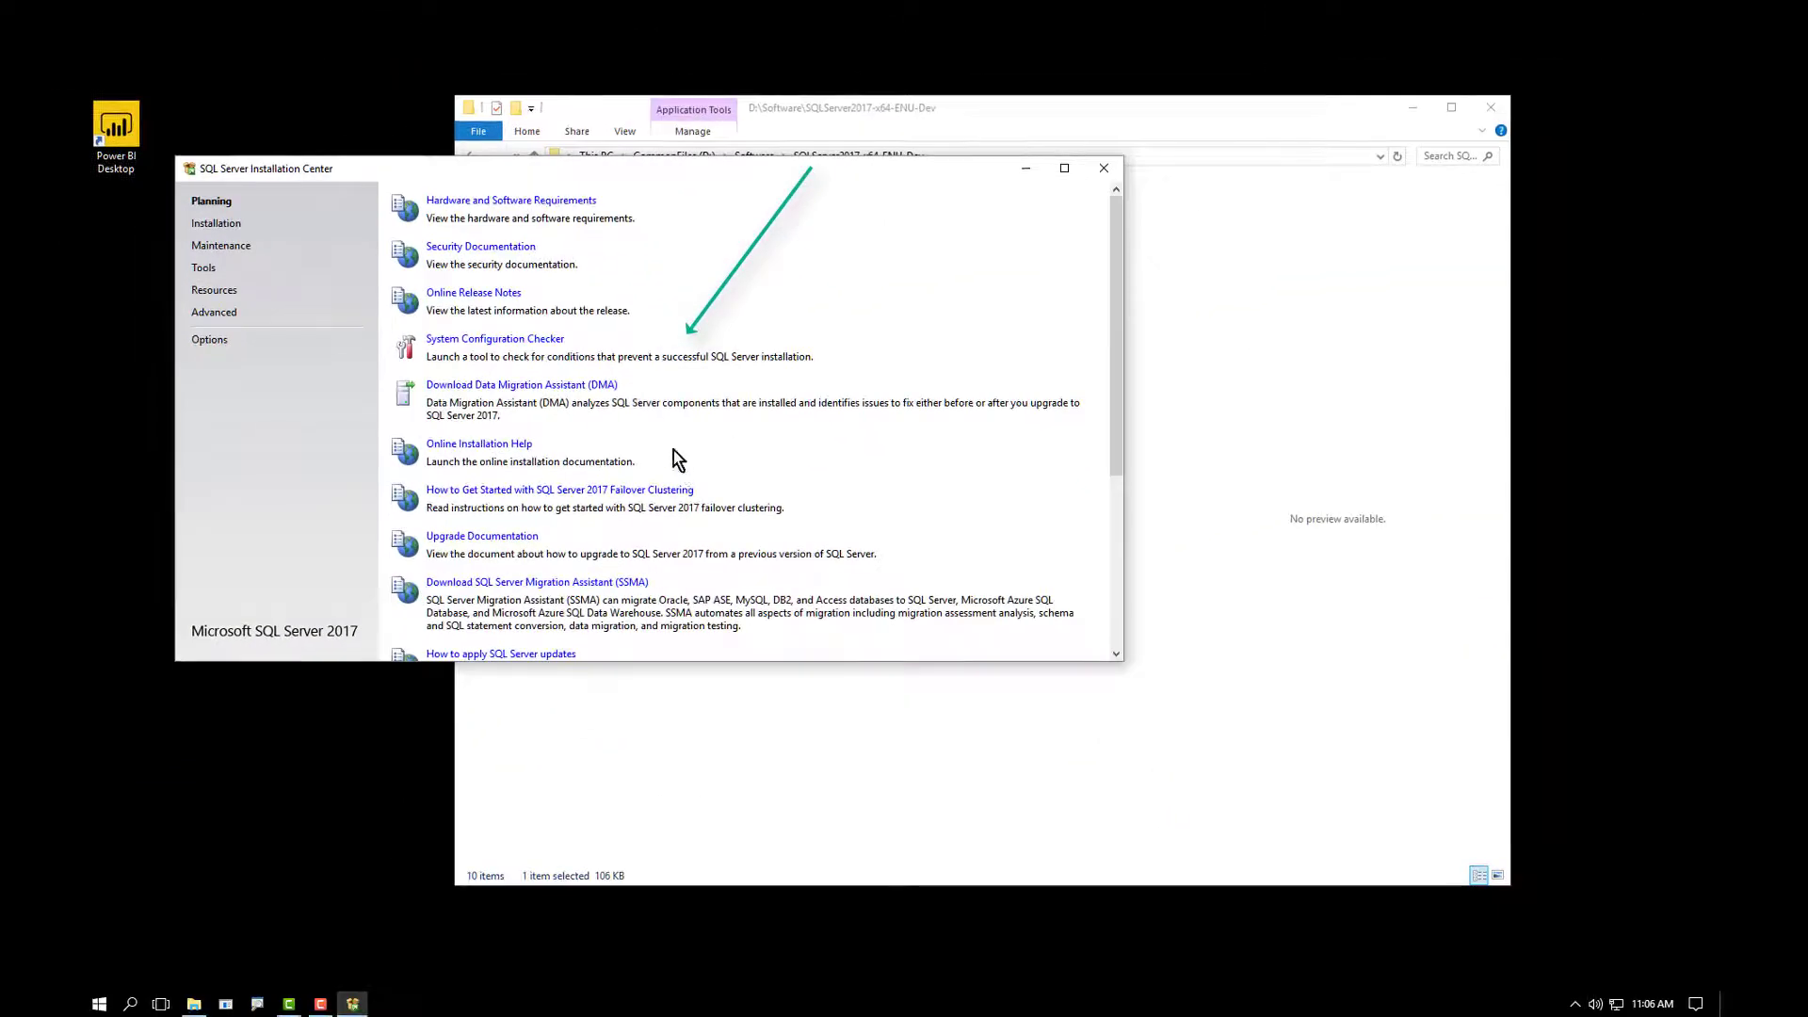
Open the Reporting Services download page from the Installation Center, save SQLServerReportingServices.exe in the Software folder, and show it there.
left_click(217, 226)
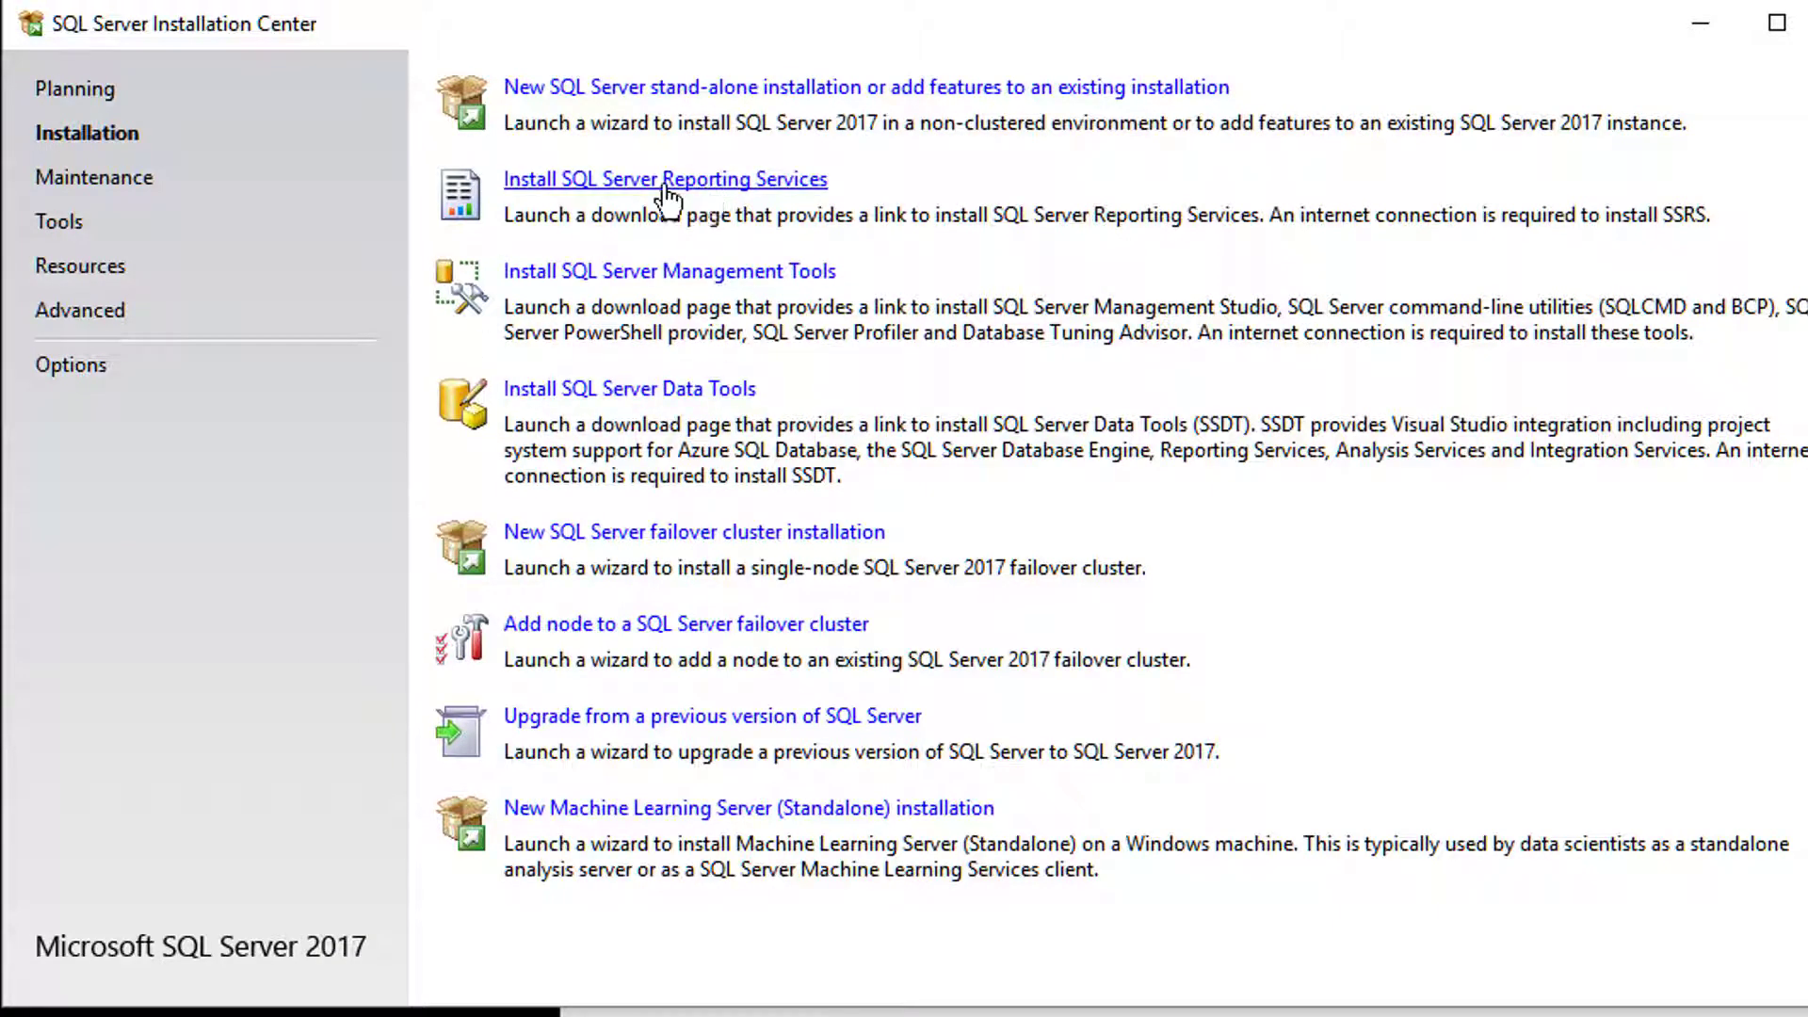
left_click(637, 183)
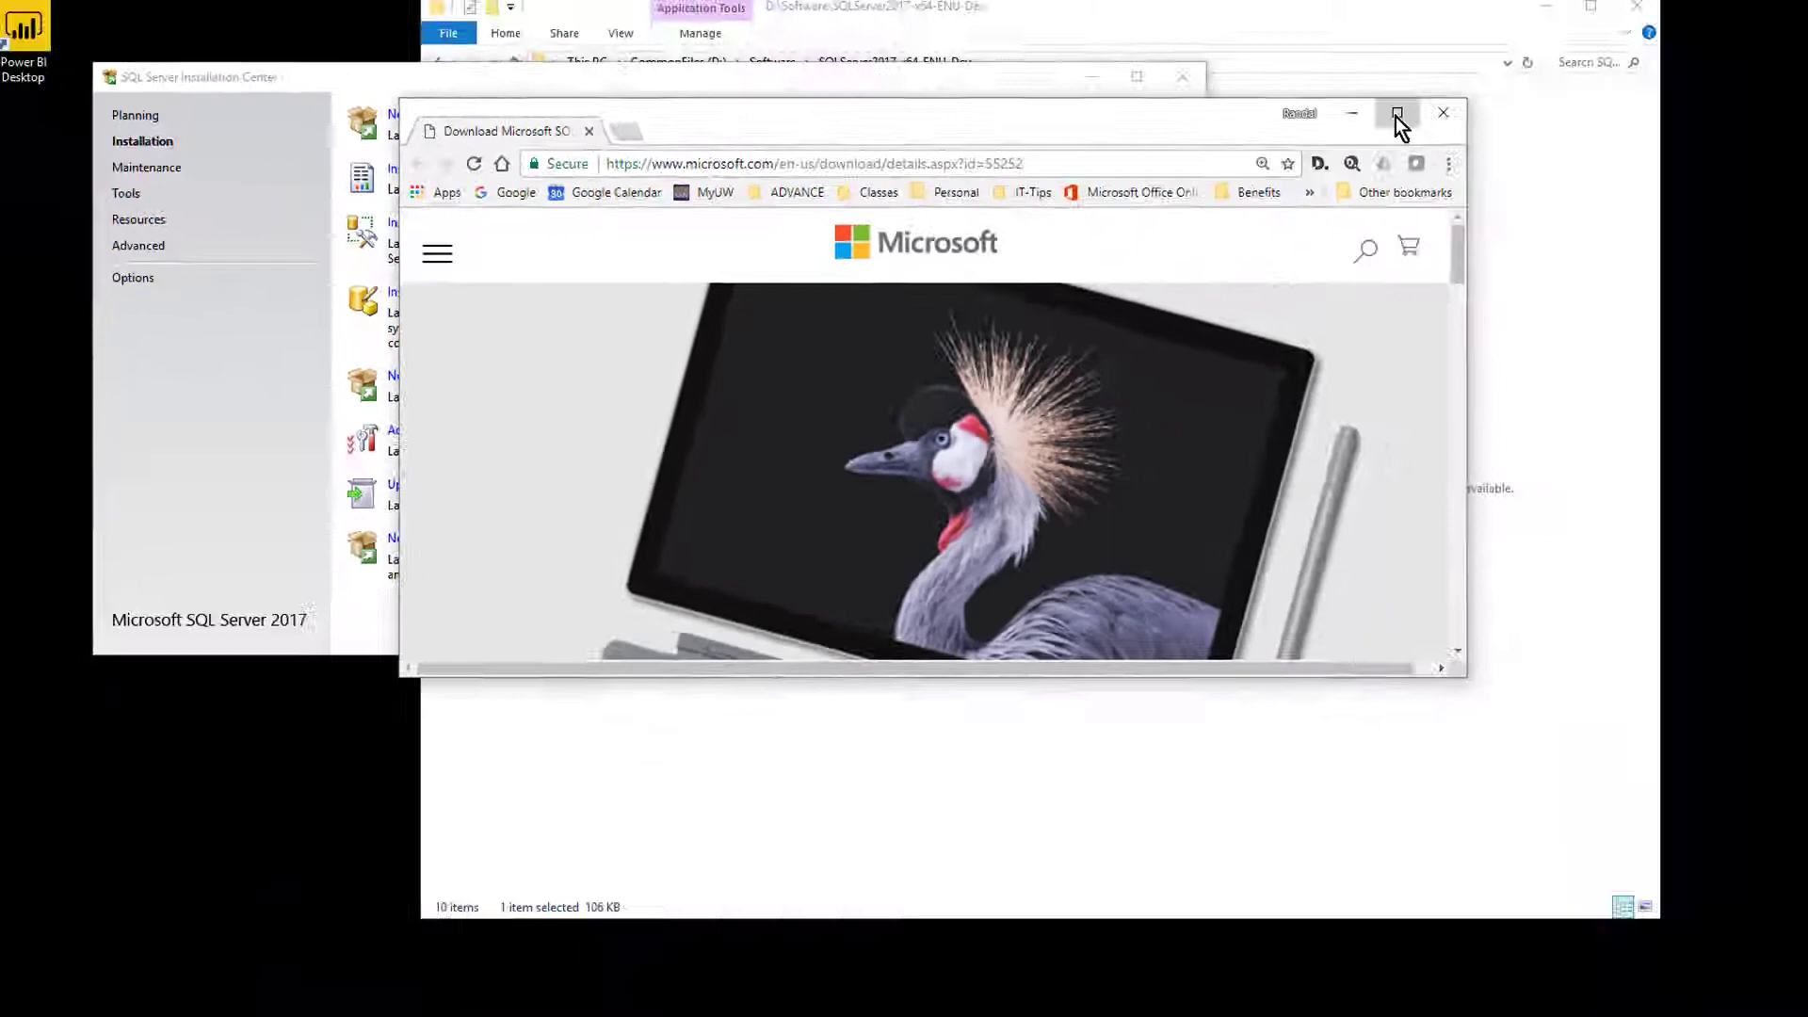
left_click(1397, 122)
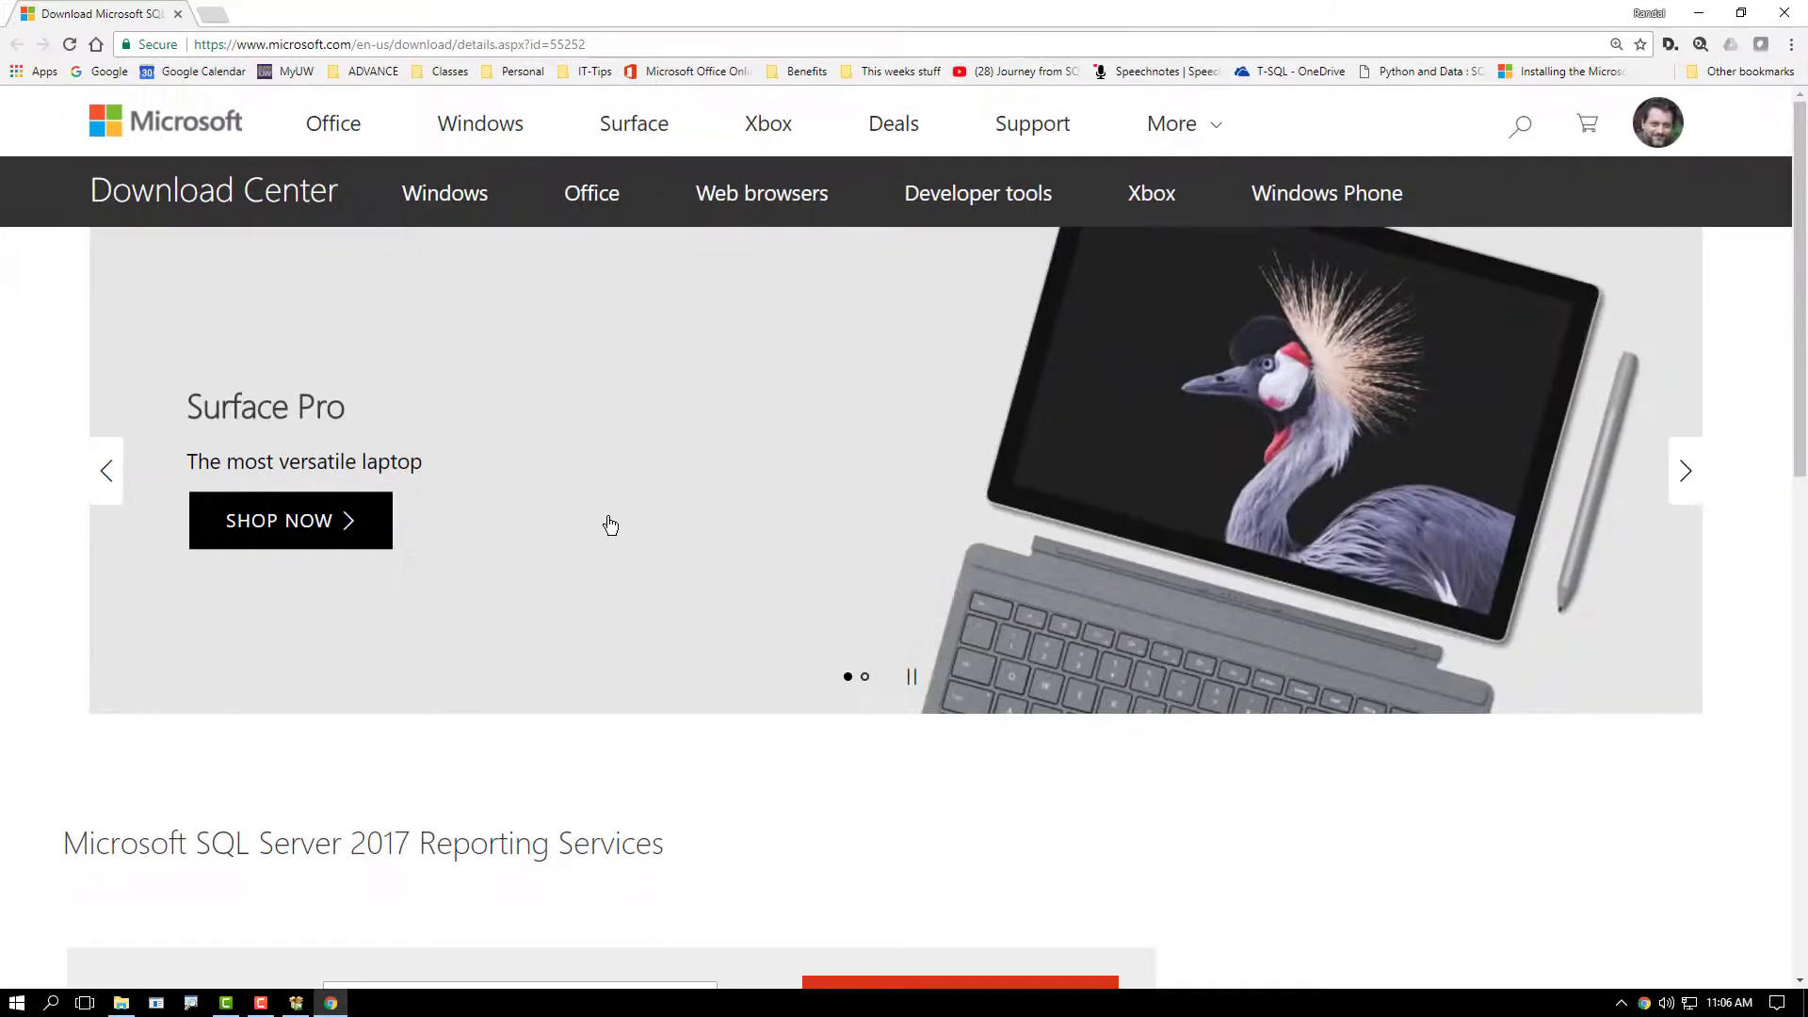
scroll(606, 484, "down", 5)
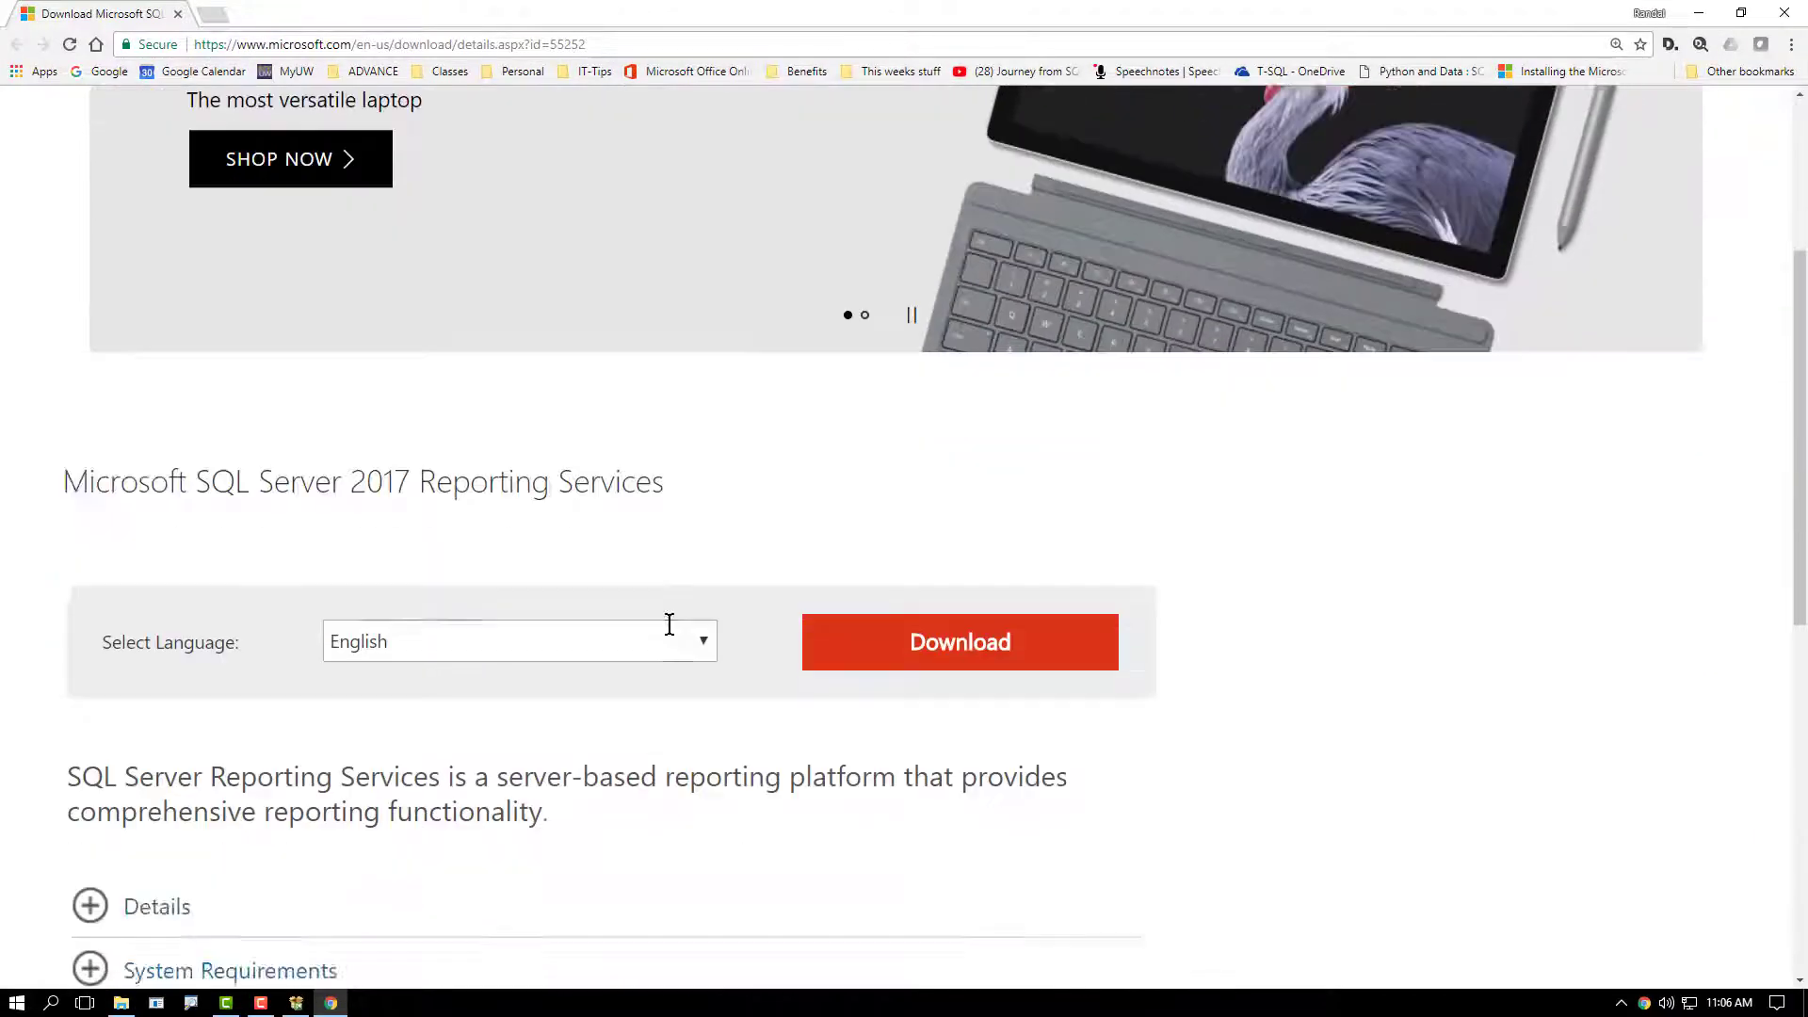
left_click(853, 452)
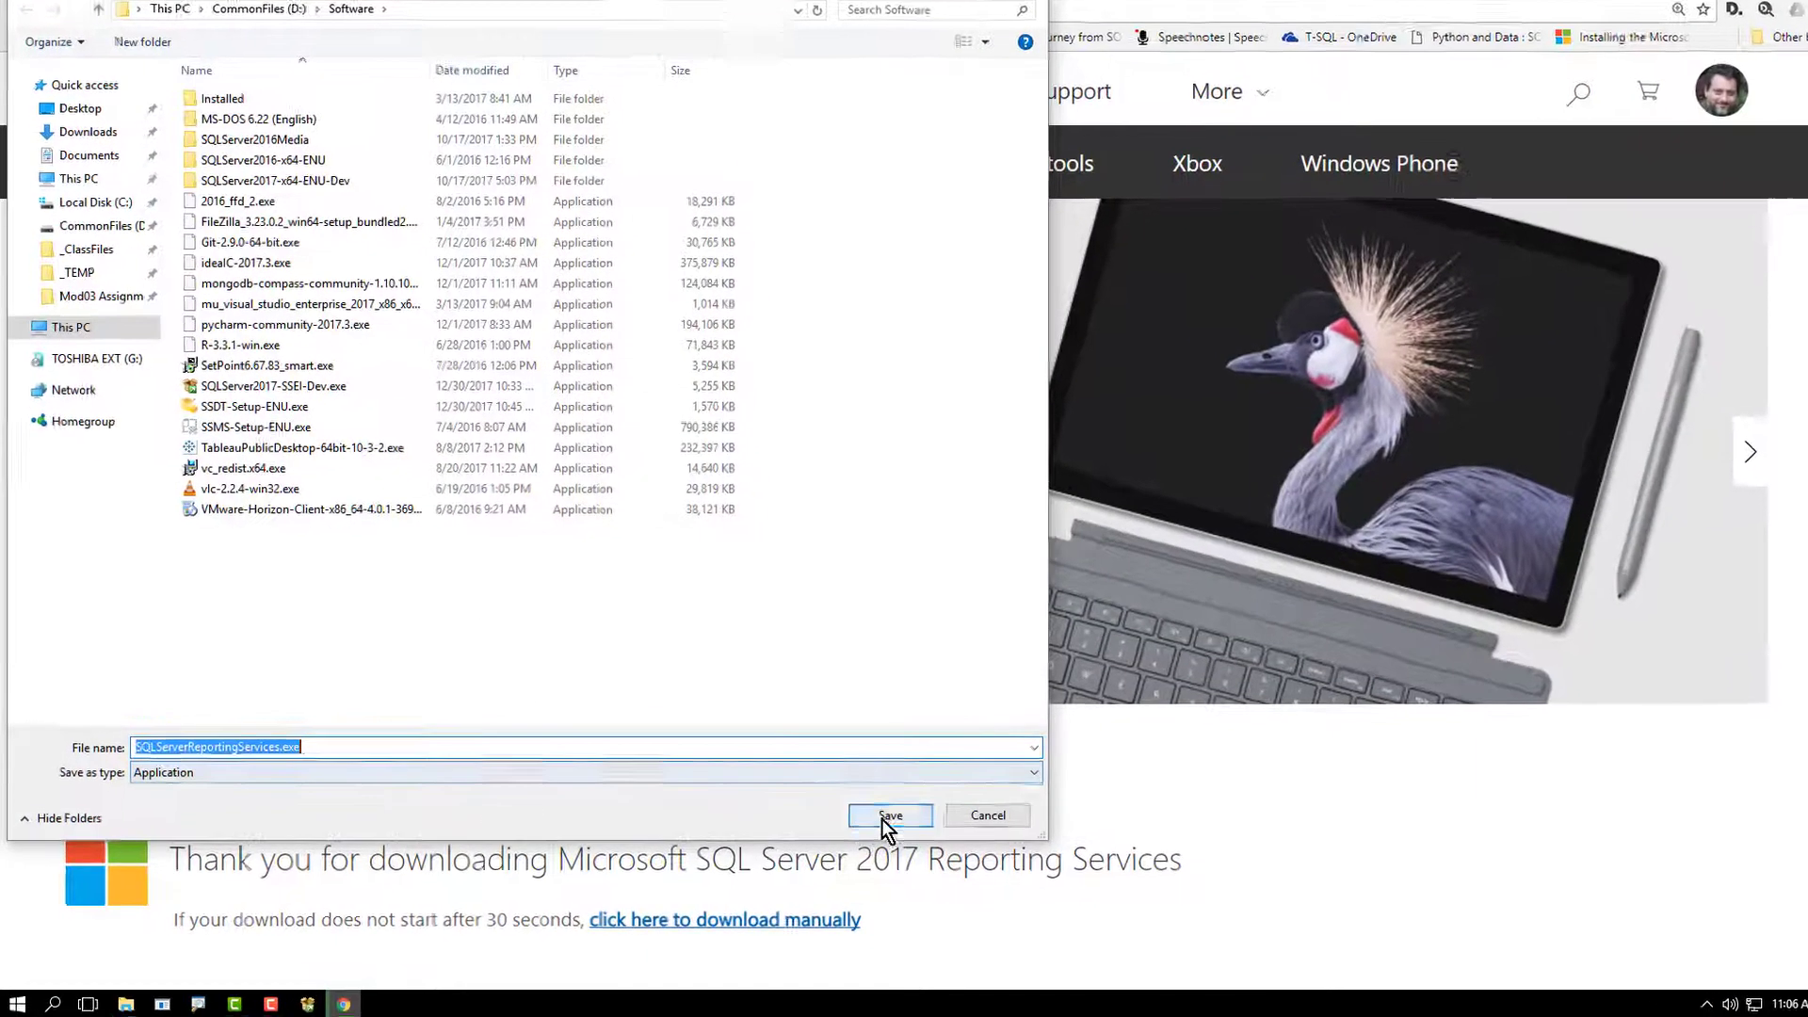
left_click(857, 820)
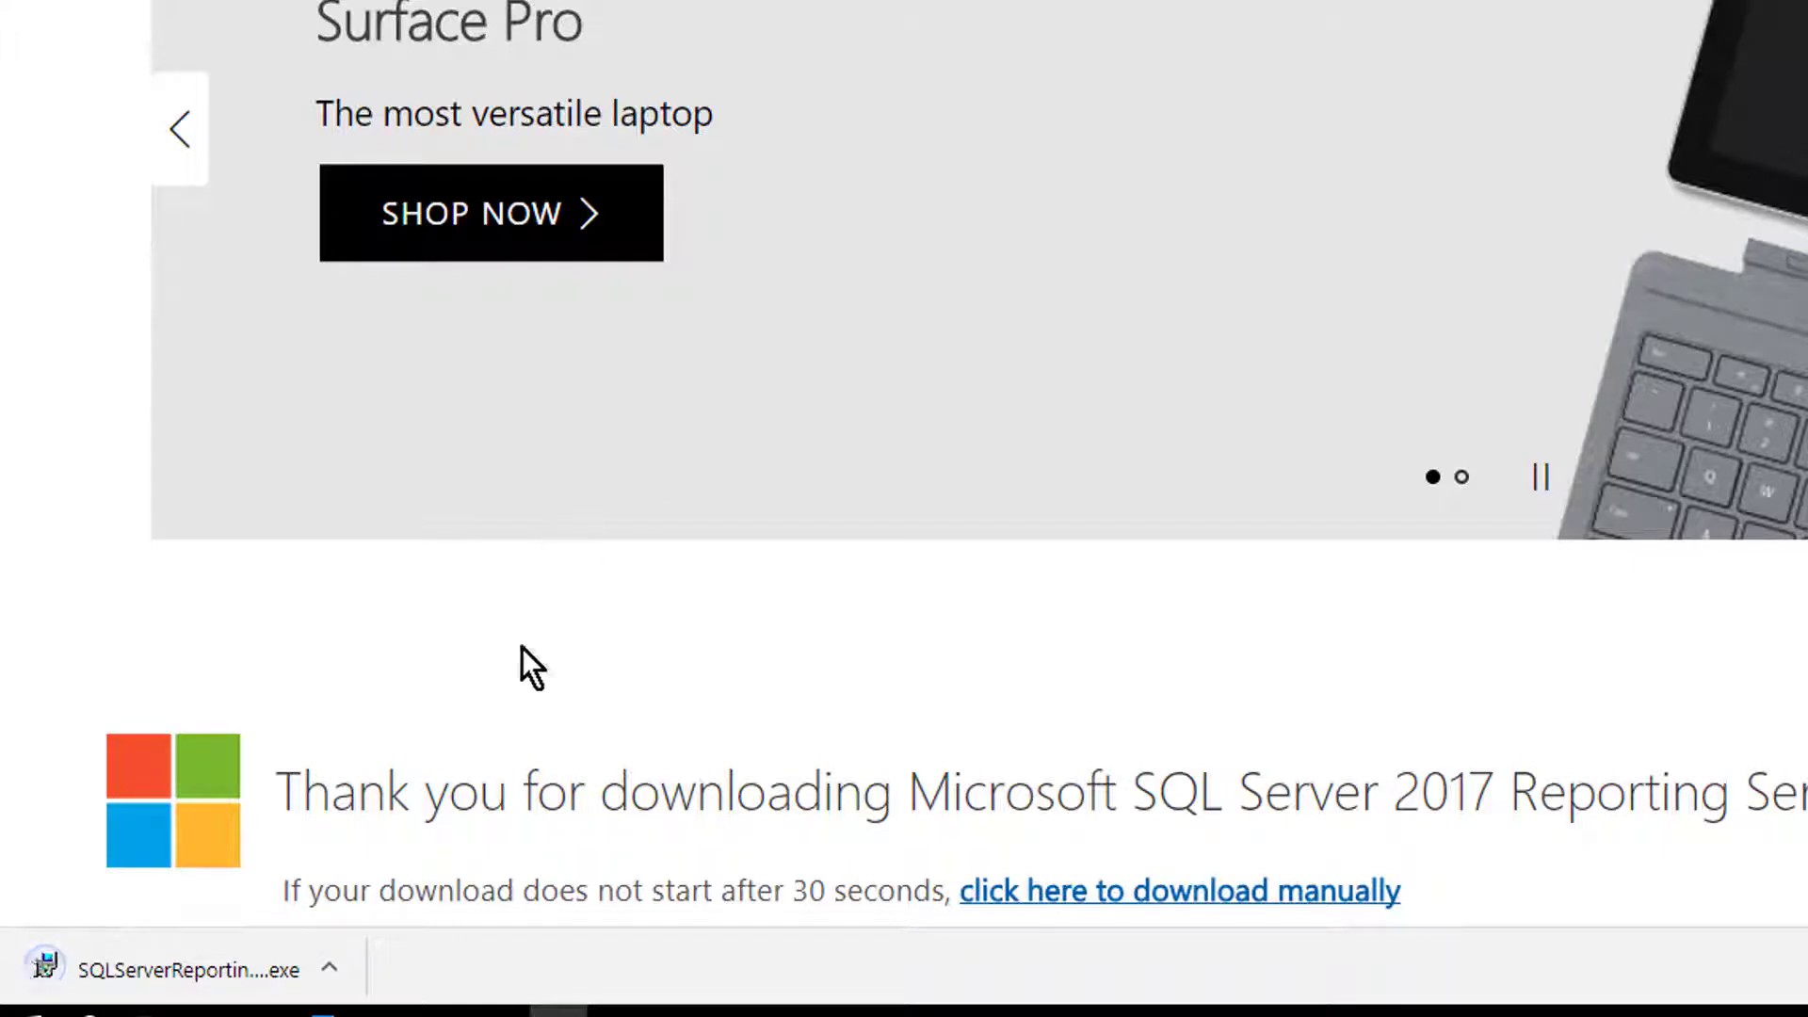
left_click(330, 970)
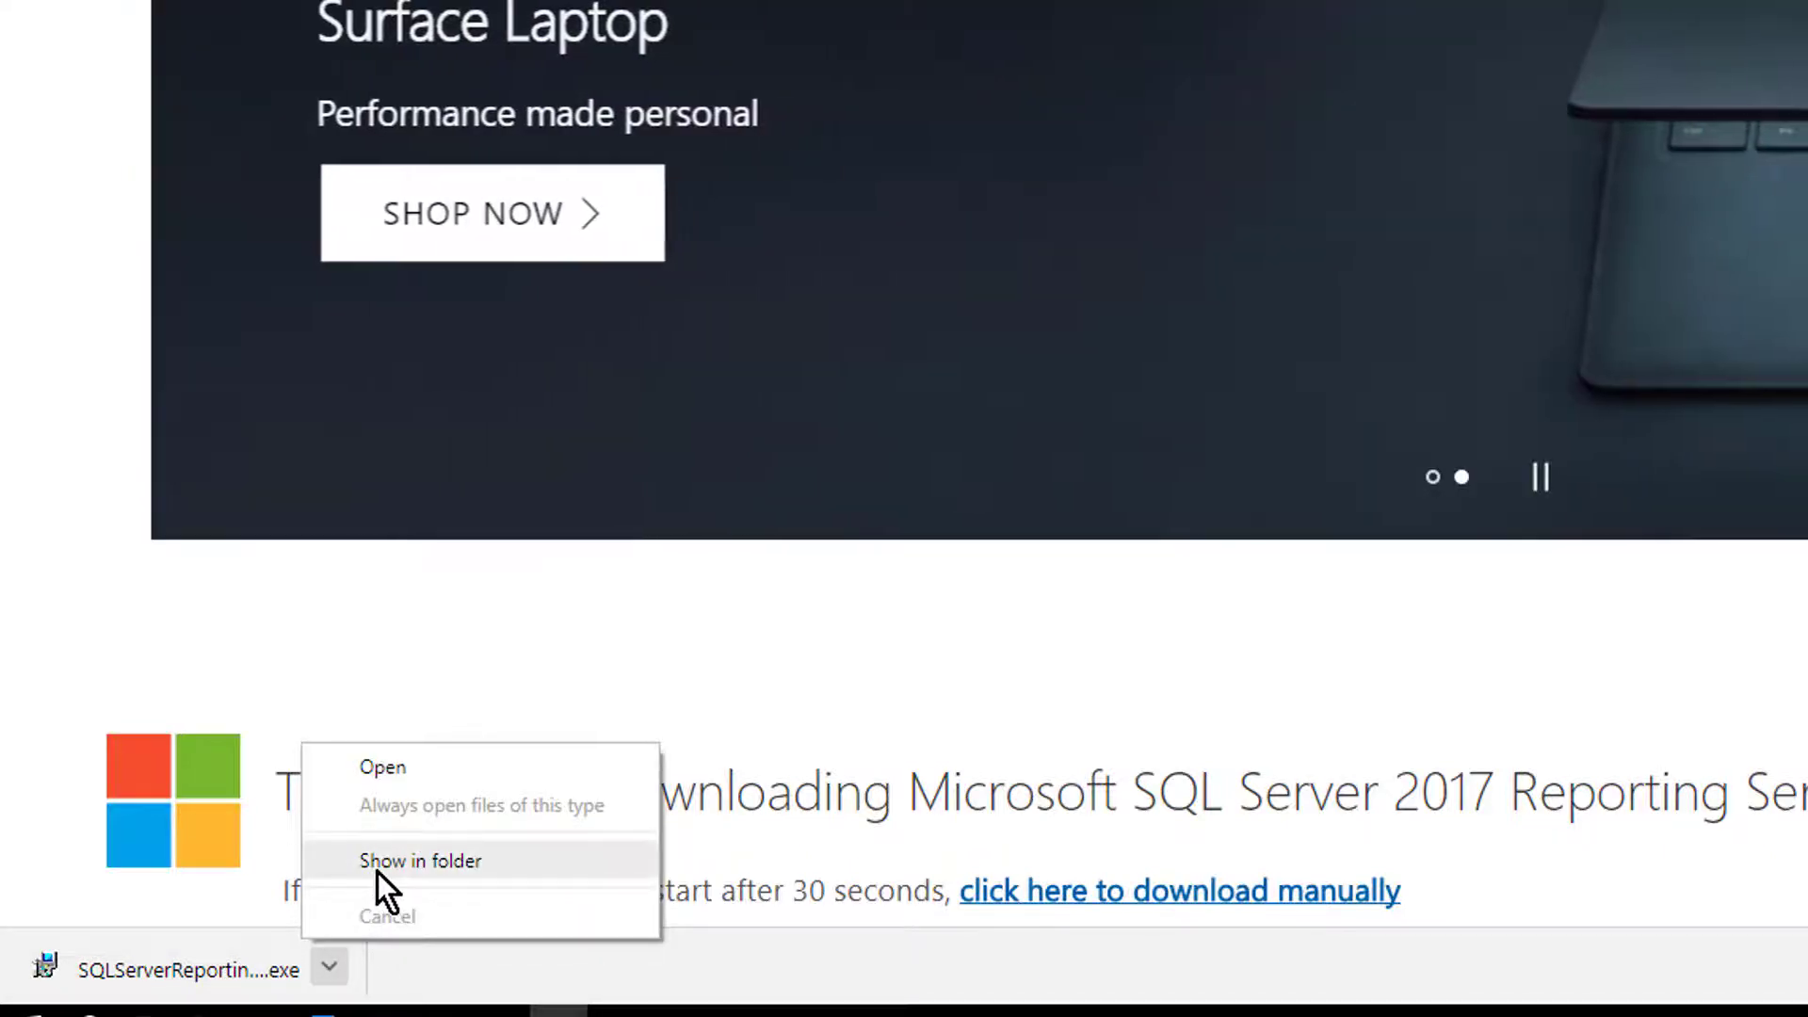
left_click(377, 870)
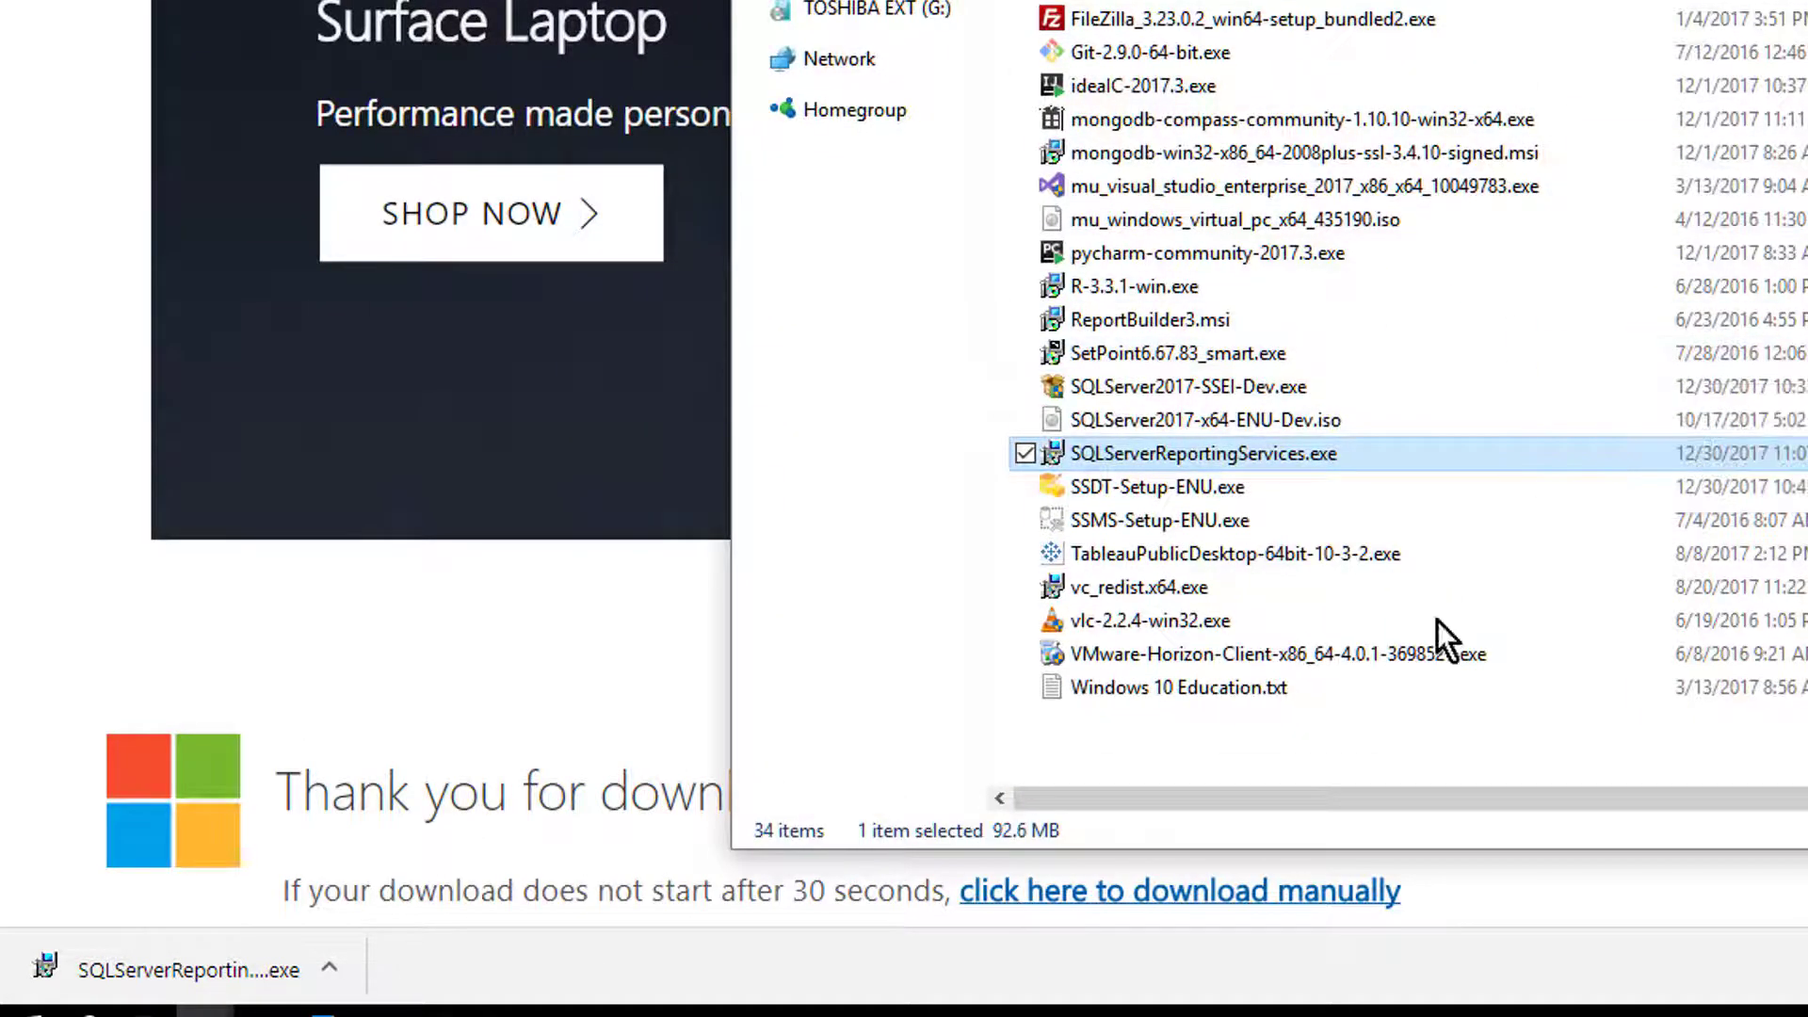
double_click(1302, 456)
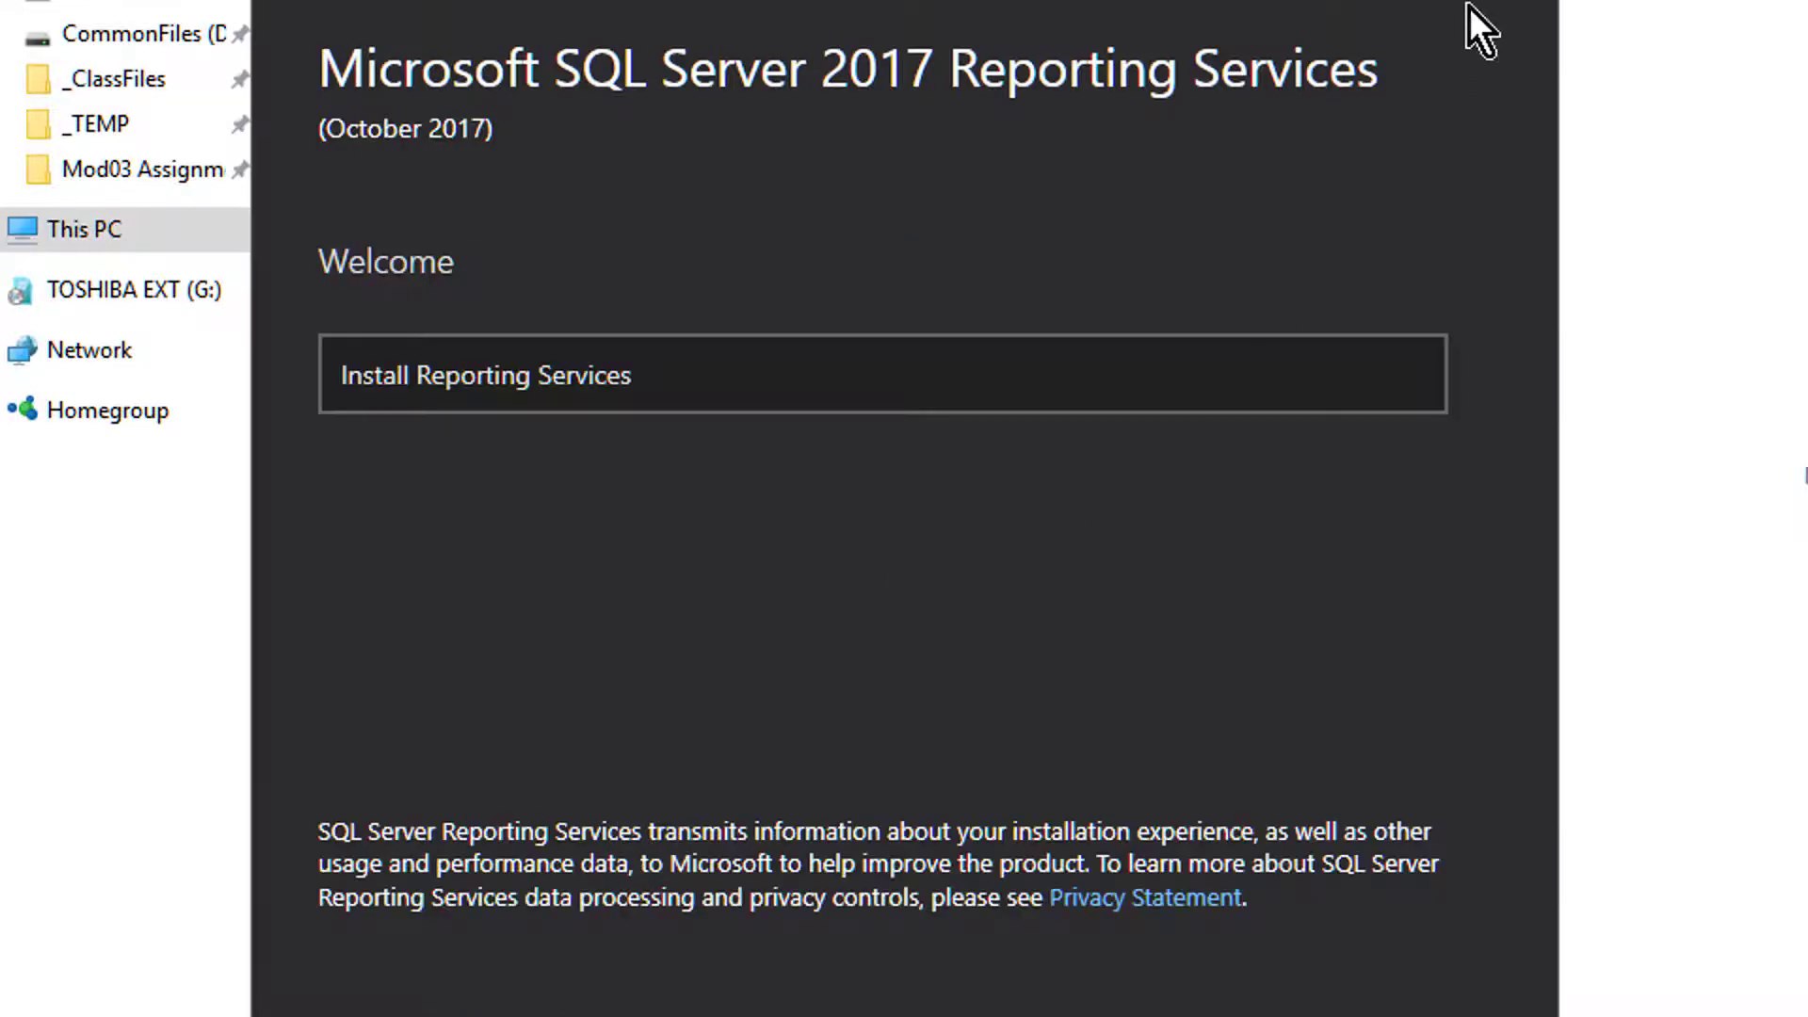
left_click(1469, 7)
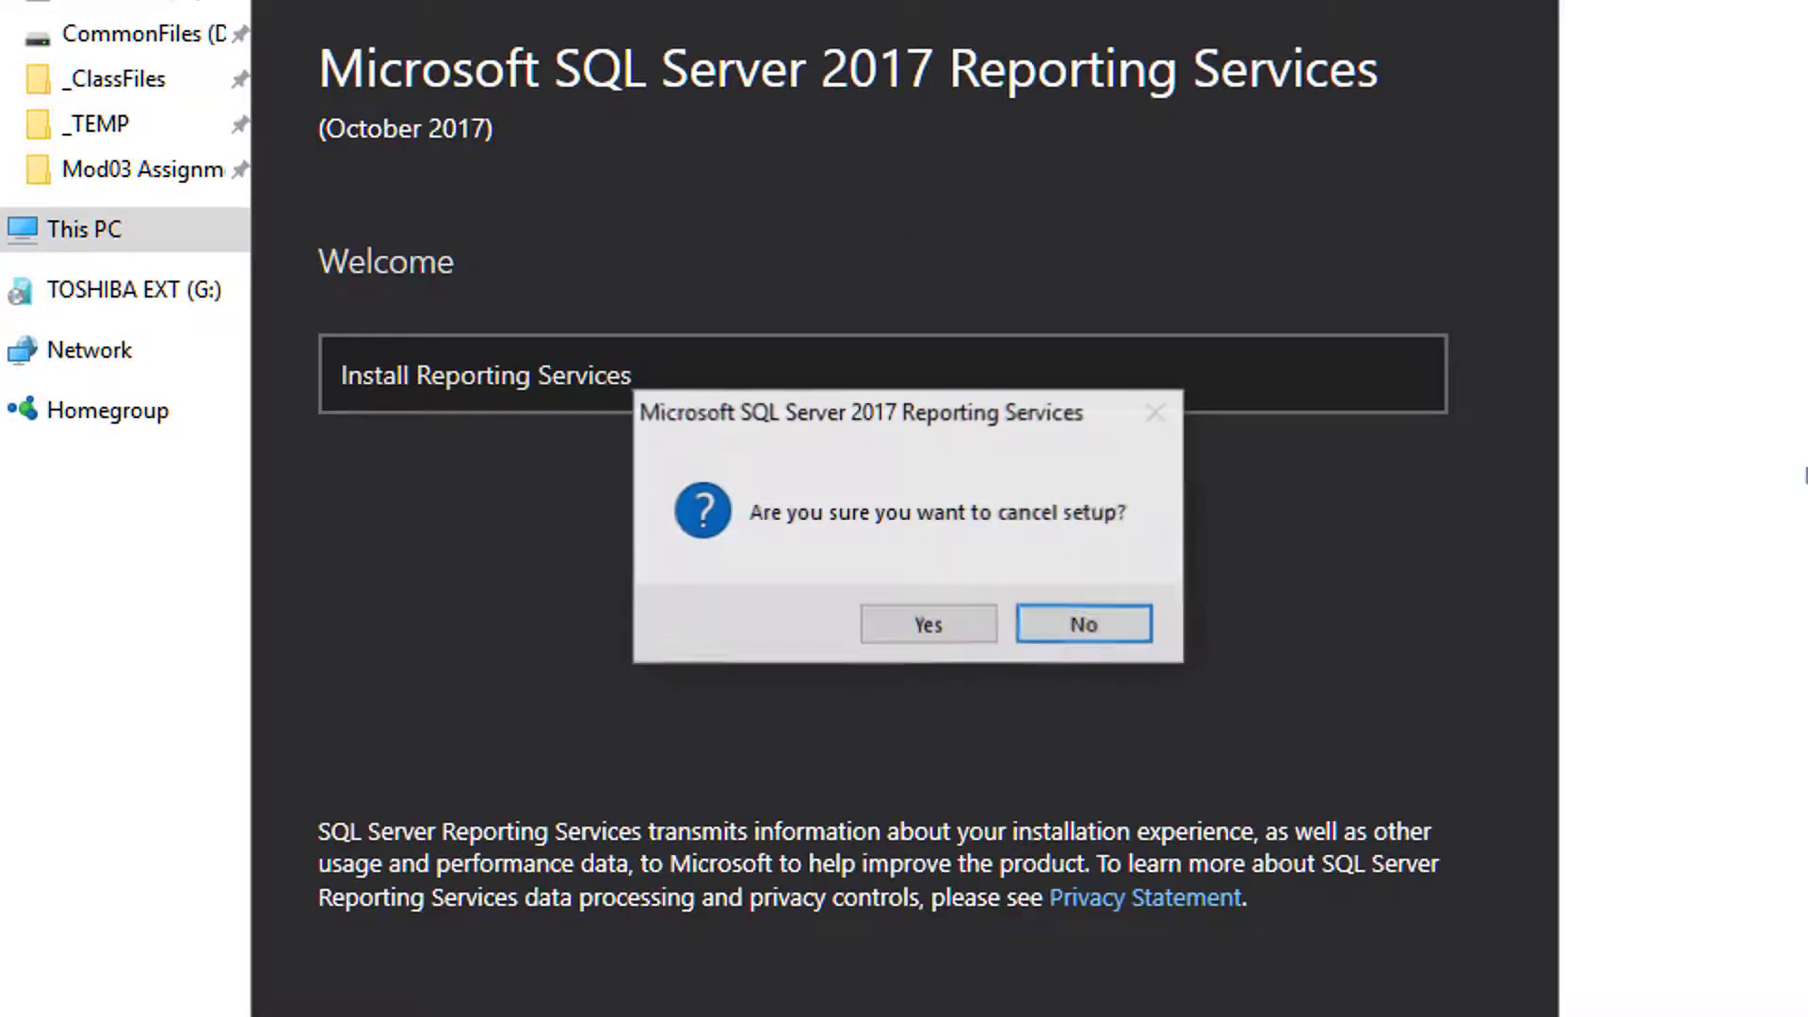
left_click(930, 630)
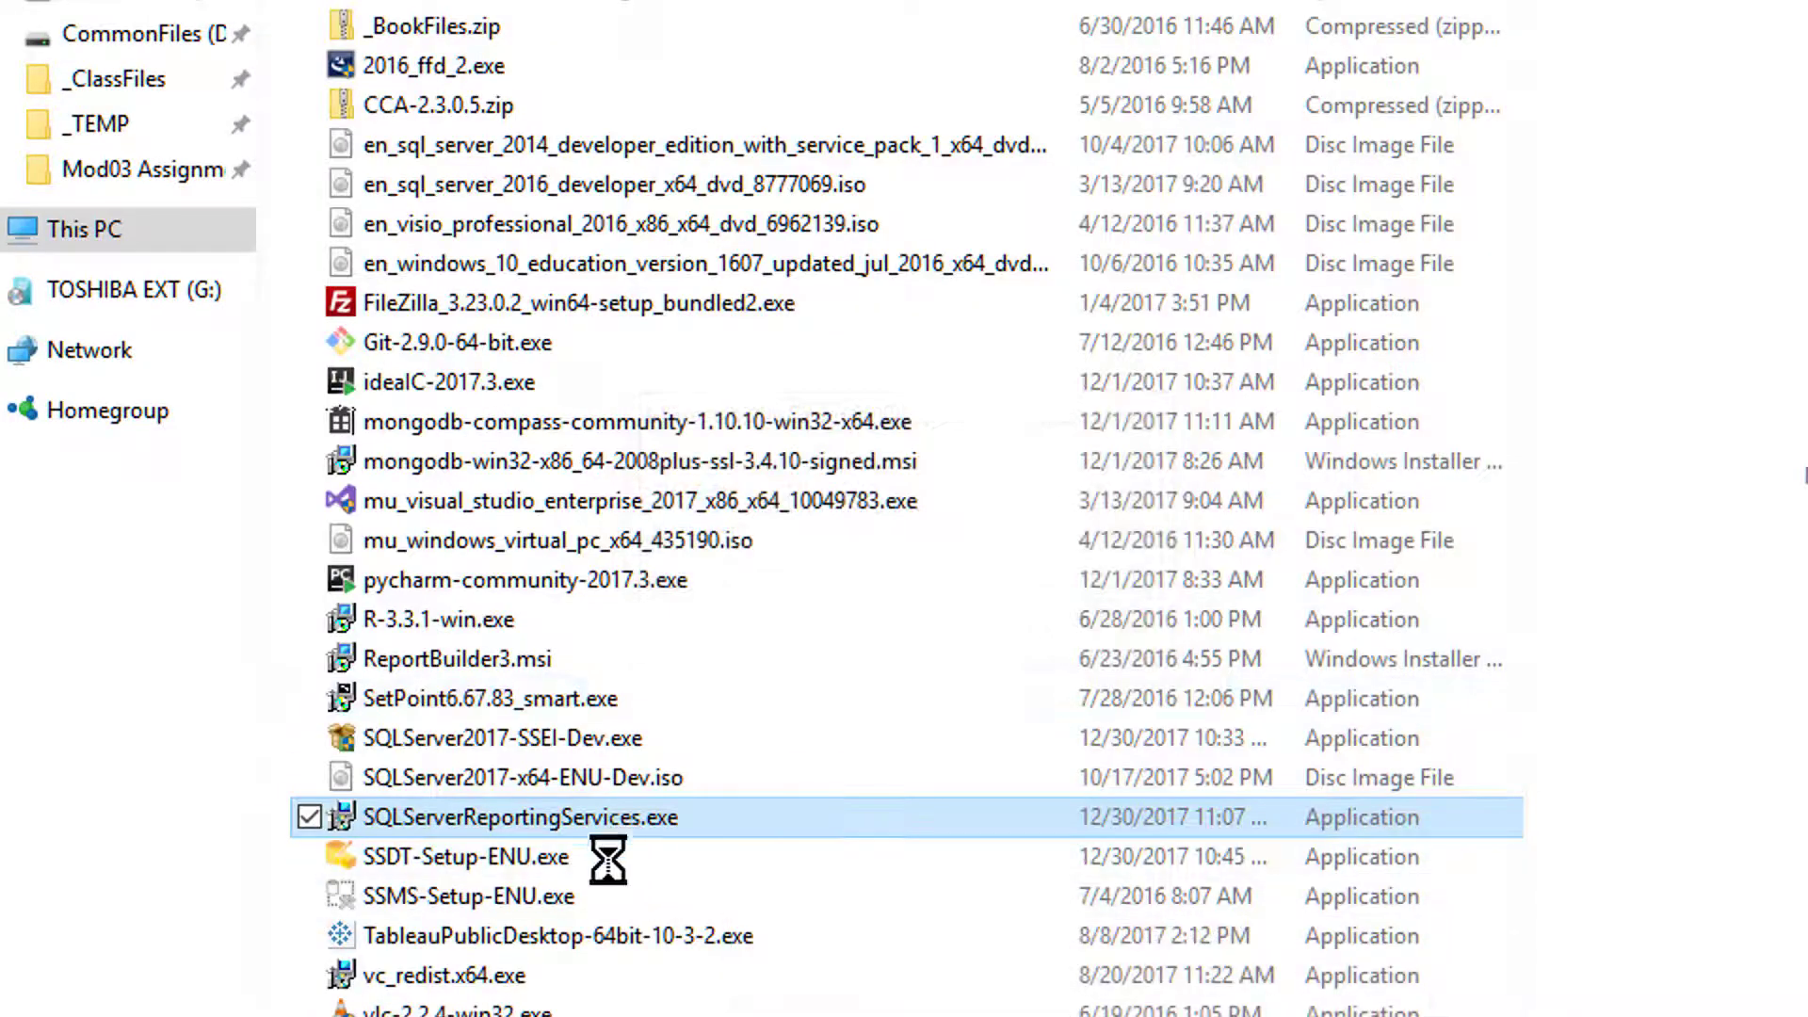
Run SQLServerReportingServices.exe as administrator and start the Reporting Services installation.
right_click(609, 823)
left_click(695, 75)
left_click(864, 749)
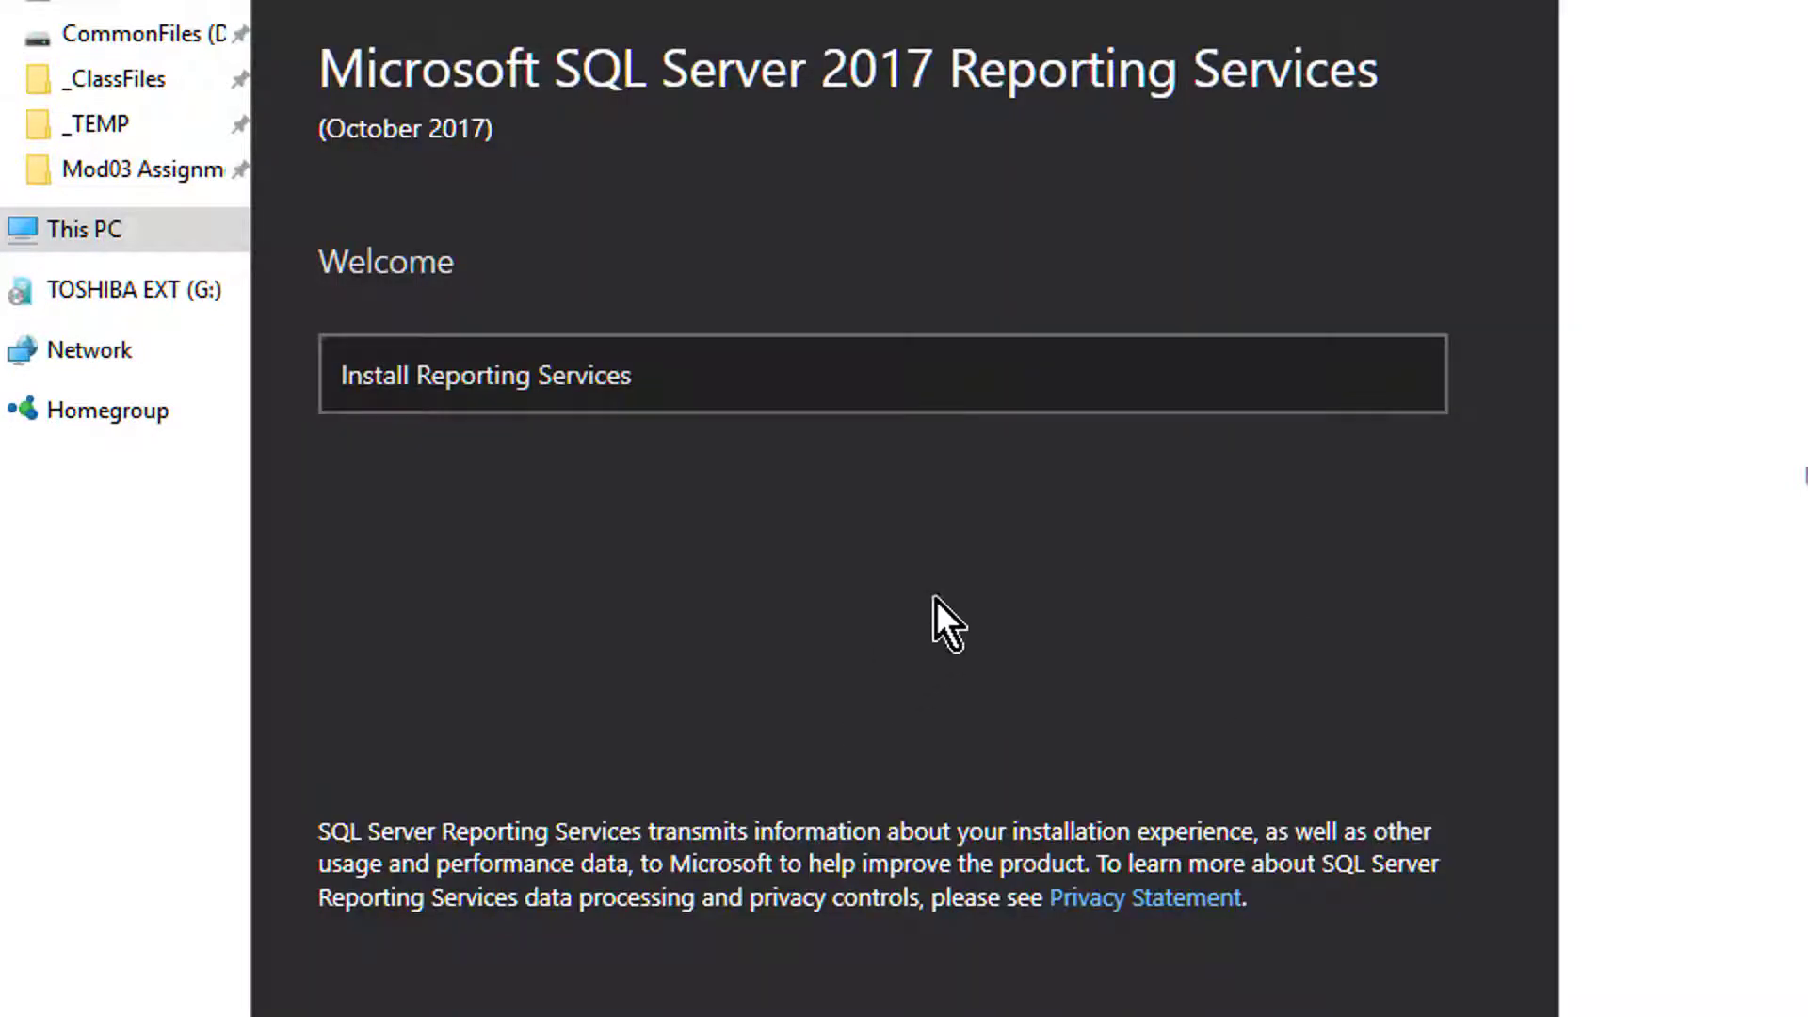
left_click(733, 376)
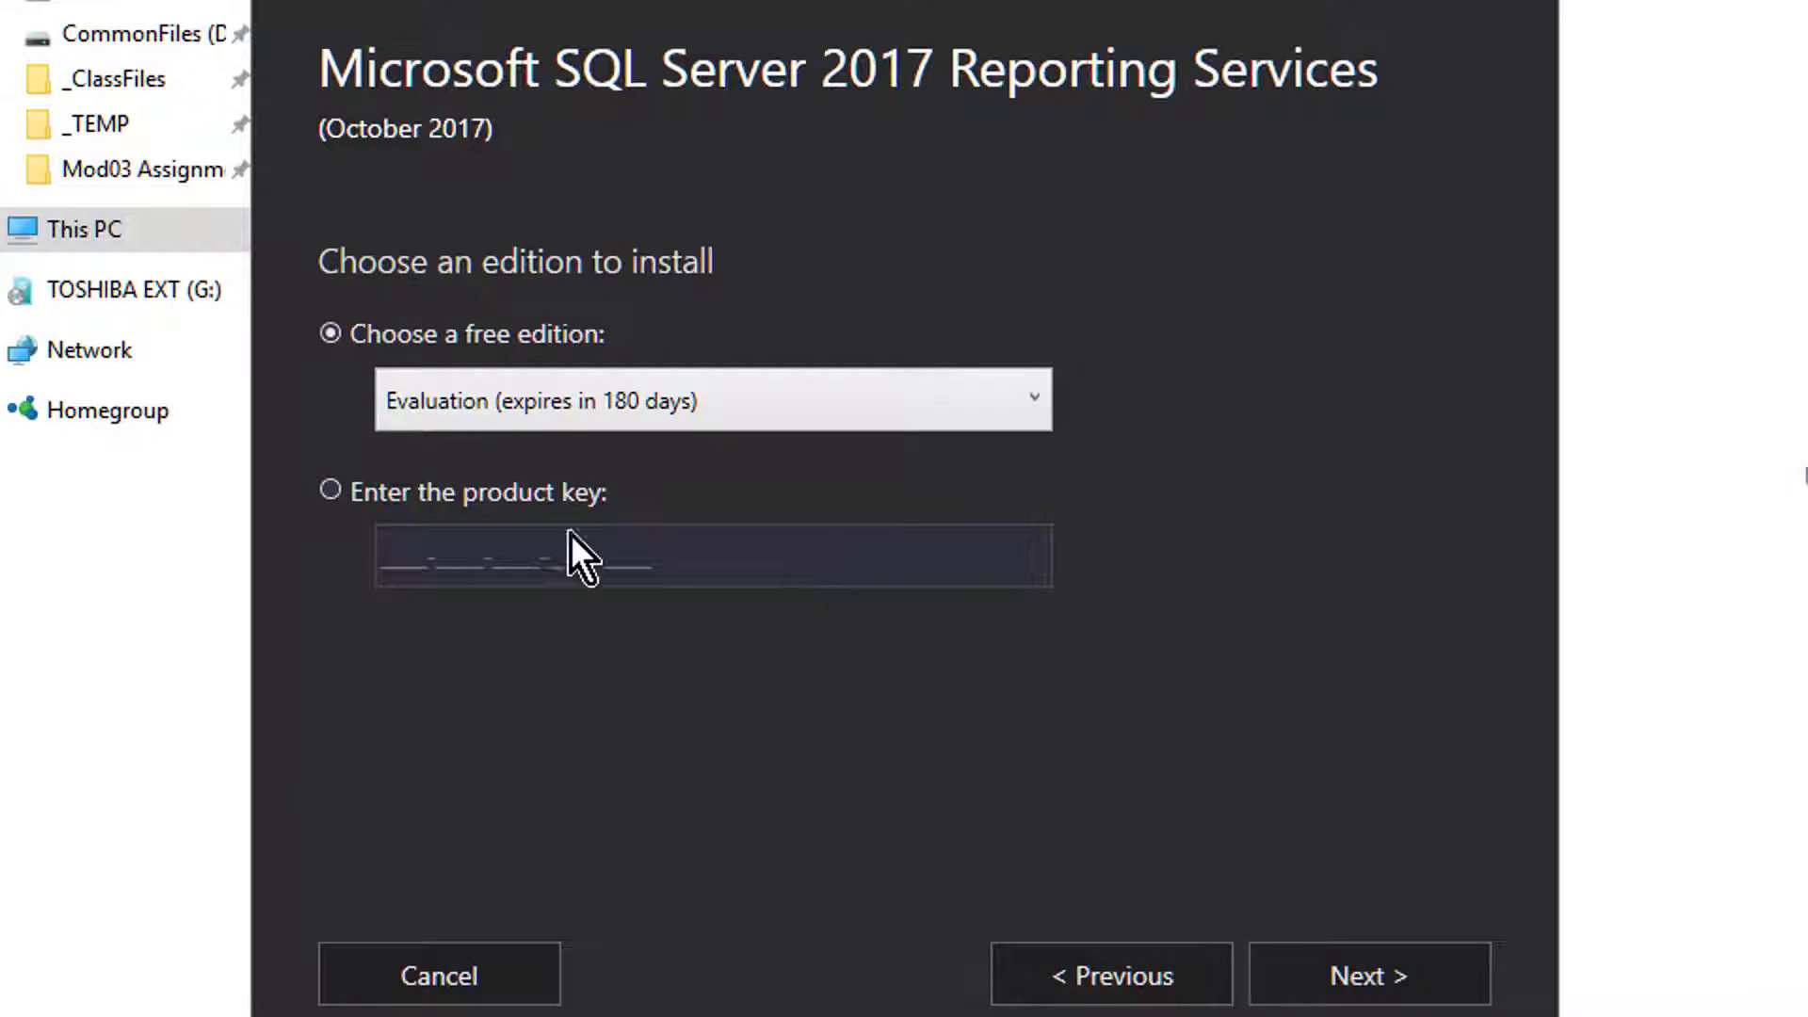
Choose the free Developer edition of Reporting Services and accept the license terms.
left_click(544, 407)
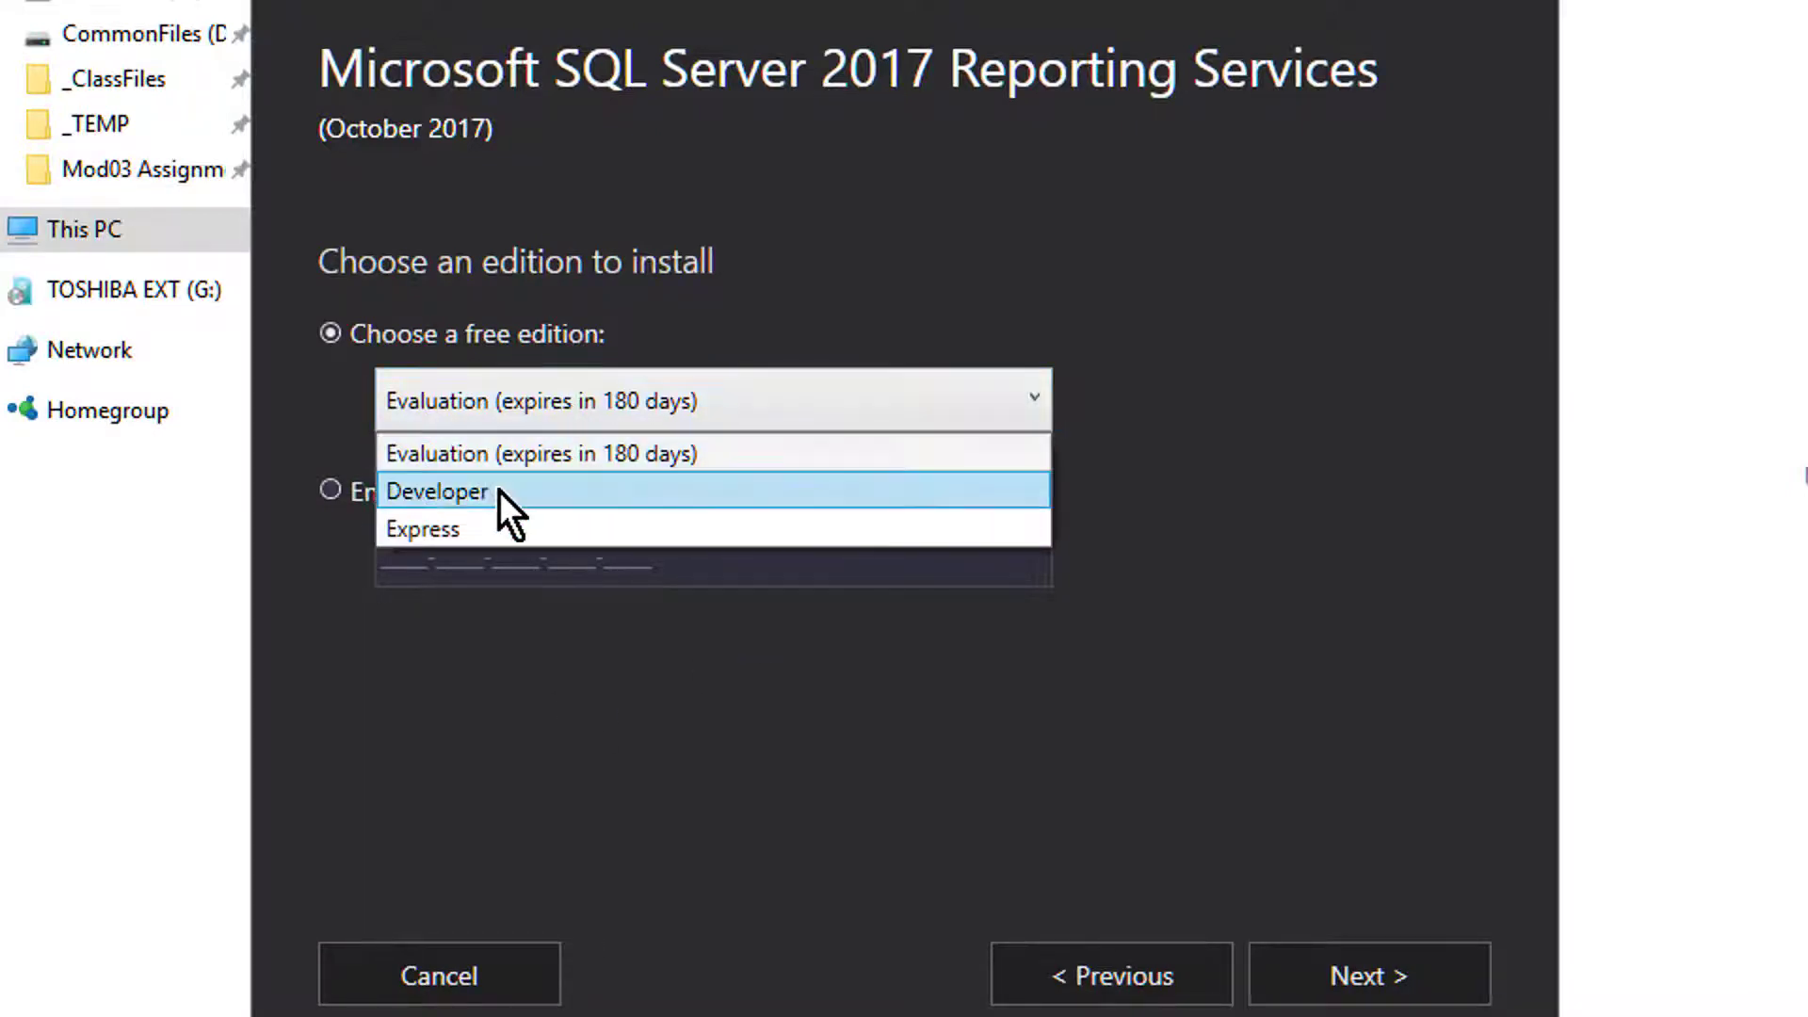
left_click(504, 490)
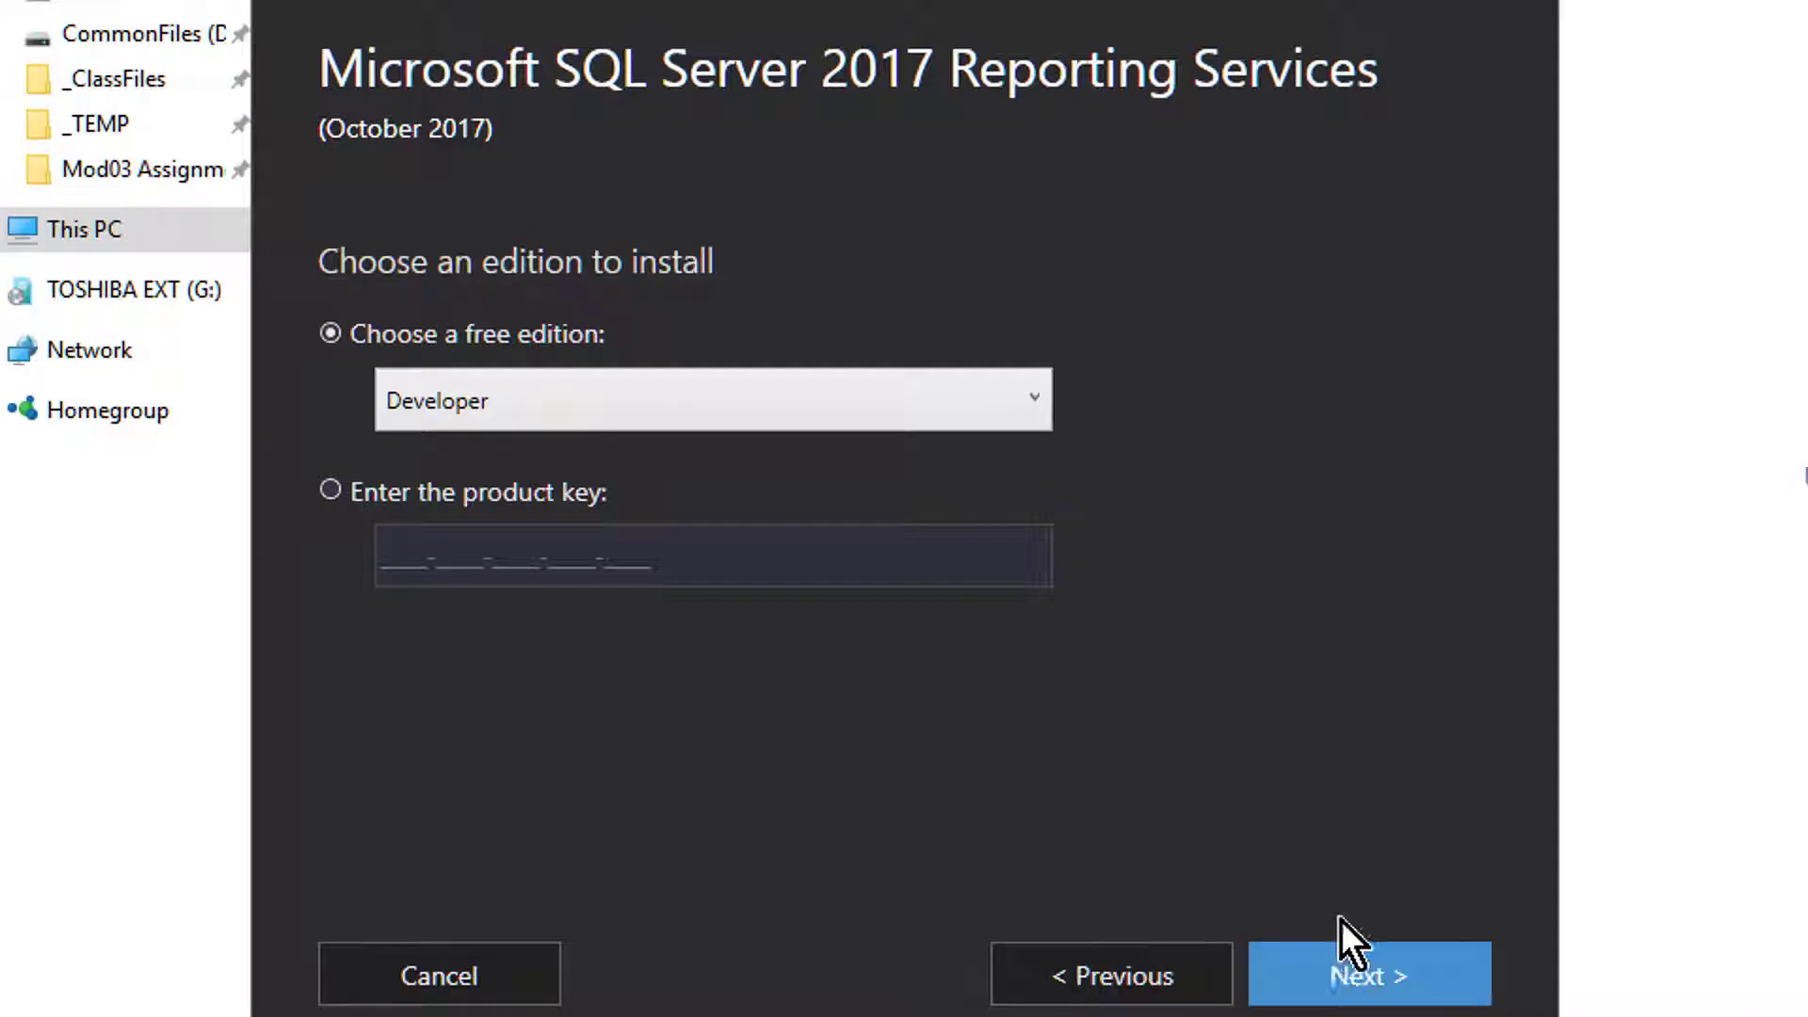
left_click(1349, 951)
left_click(377, 835)
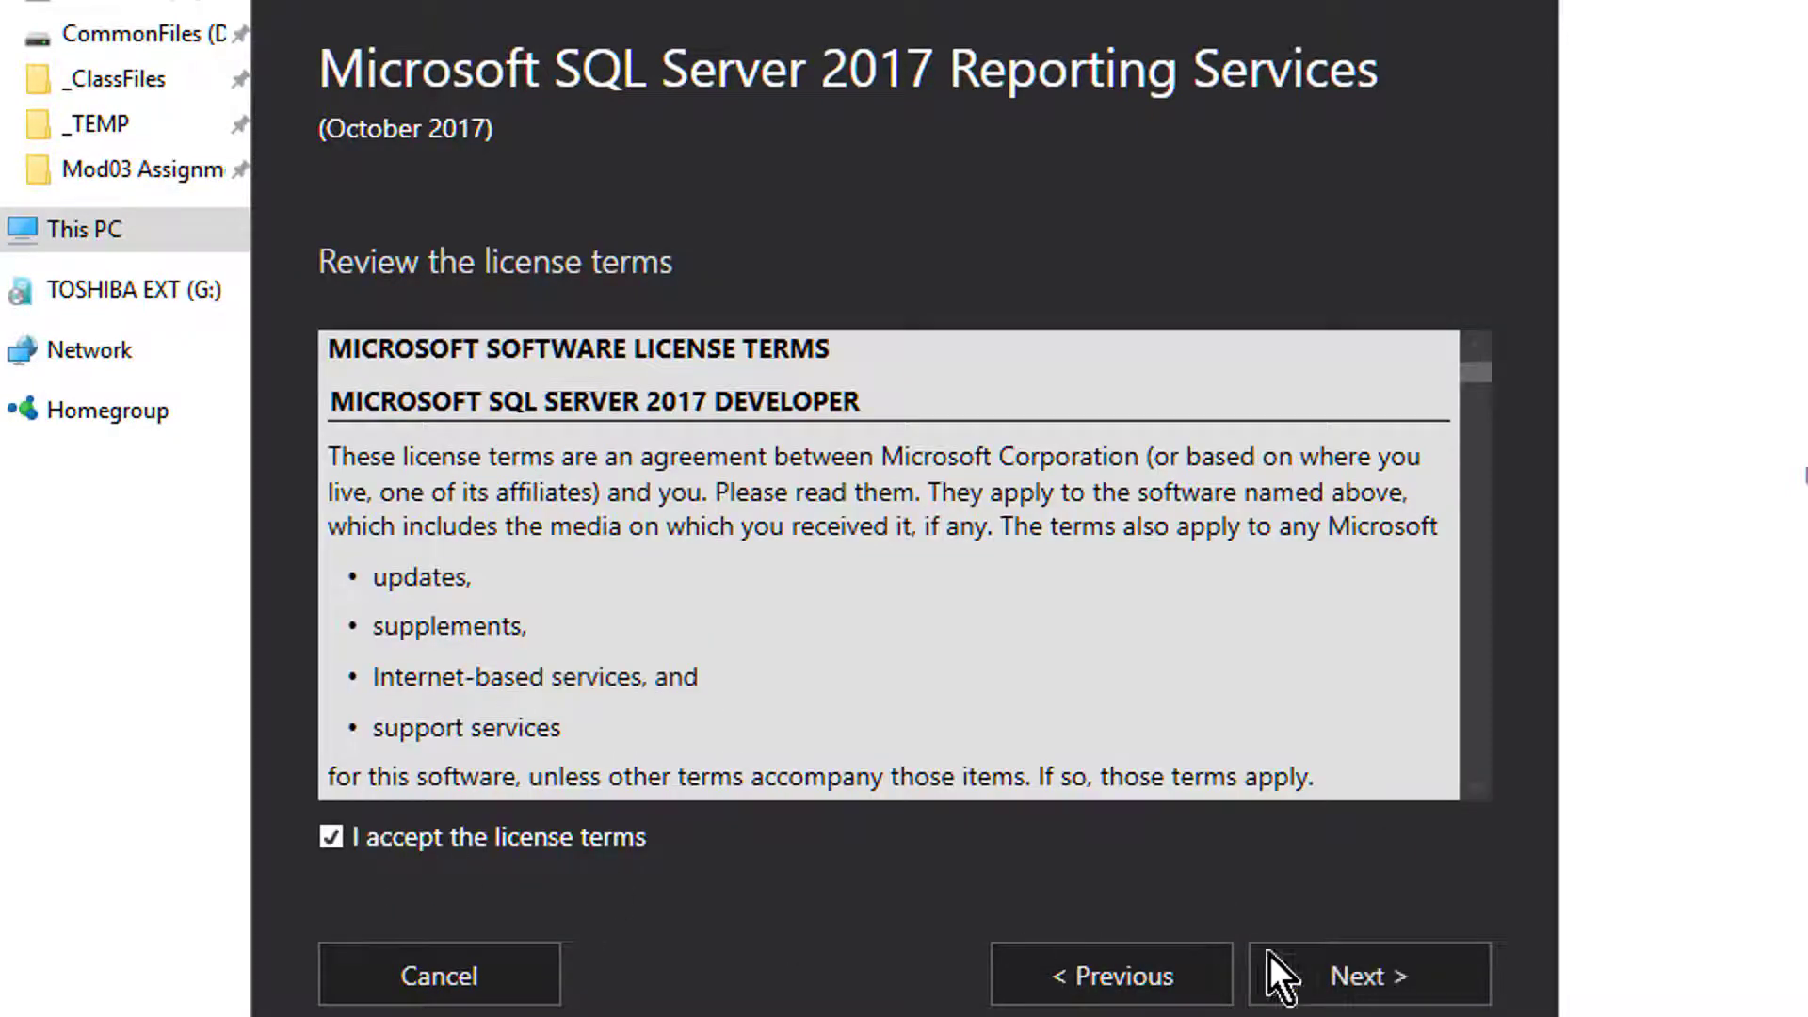
left_click(1342, 978)
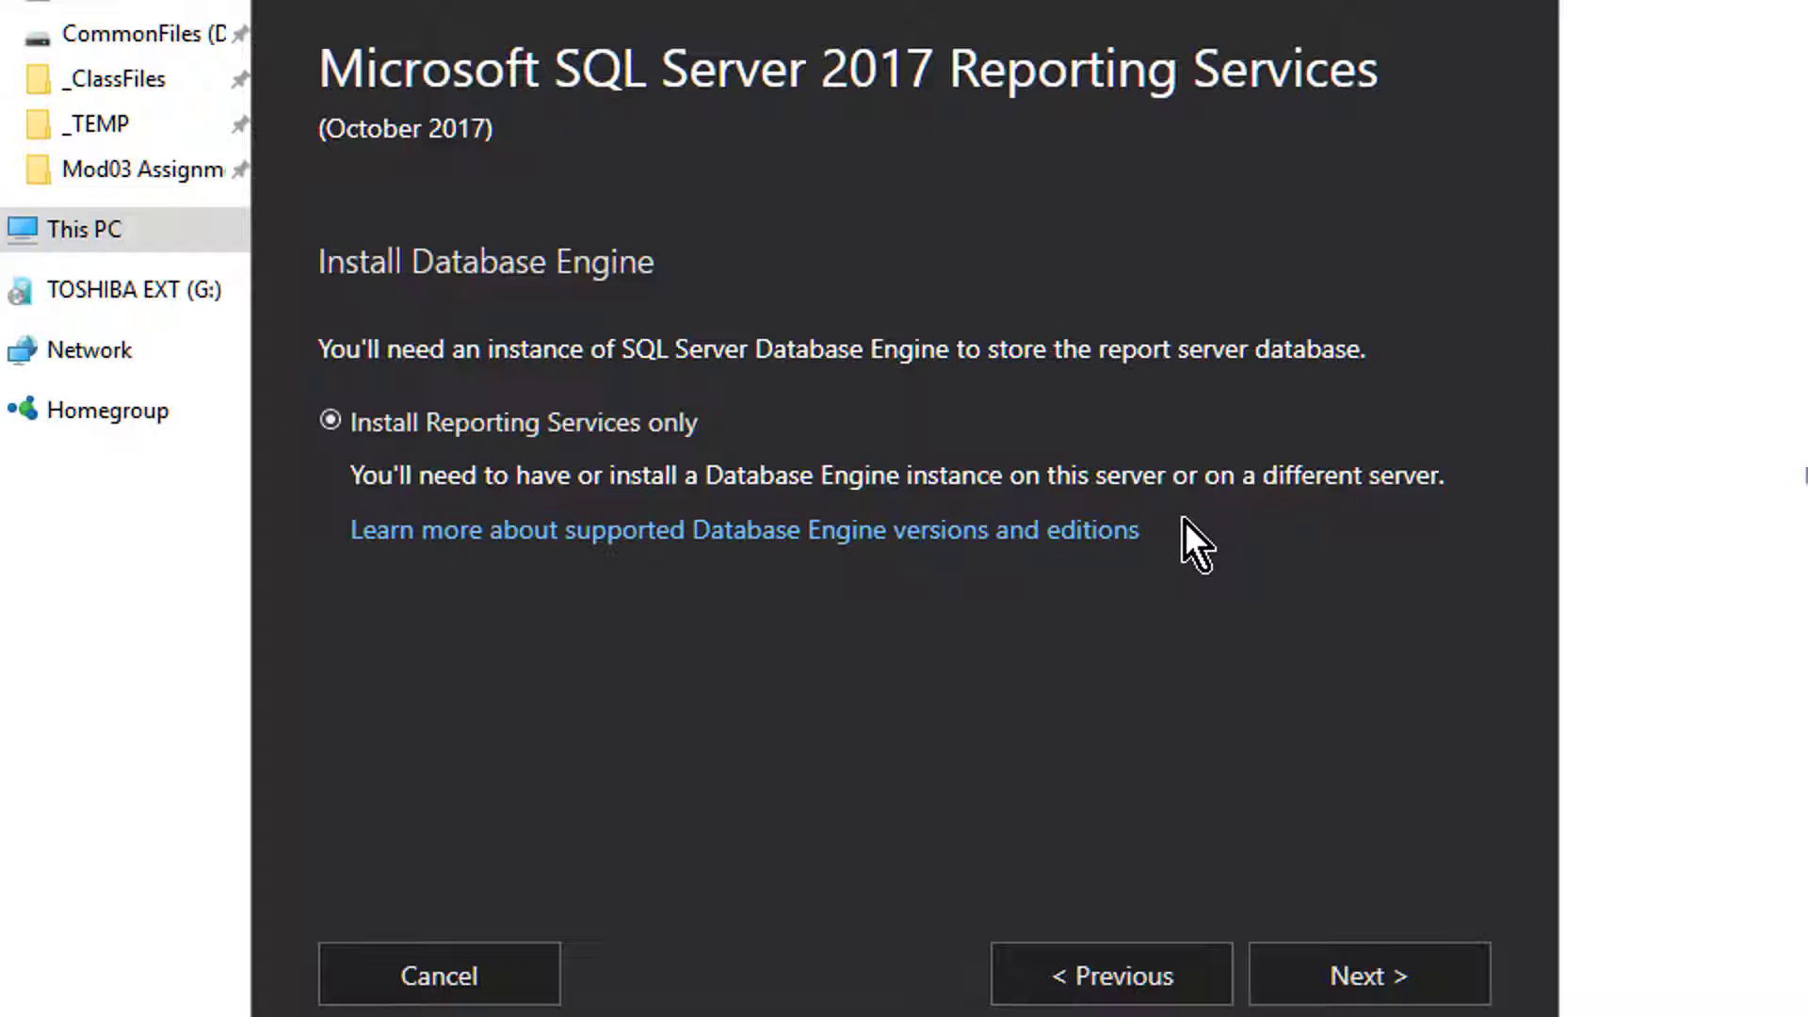
Keep Install Reporting Services only, set the install location to d:\Program Files\Microsoft SQL Server Reporting Services, and install.
left_click(1340, 976)
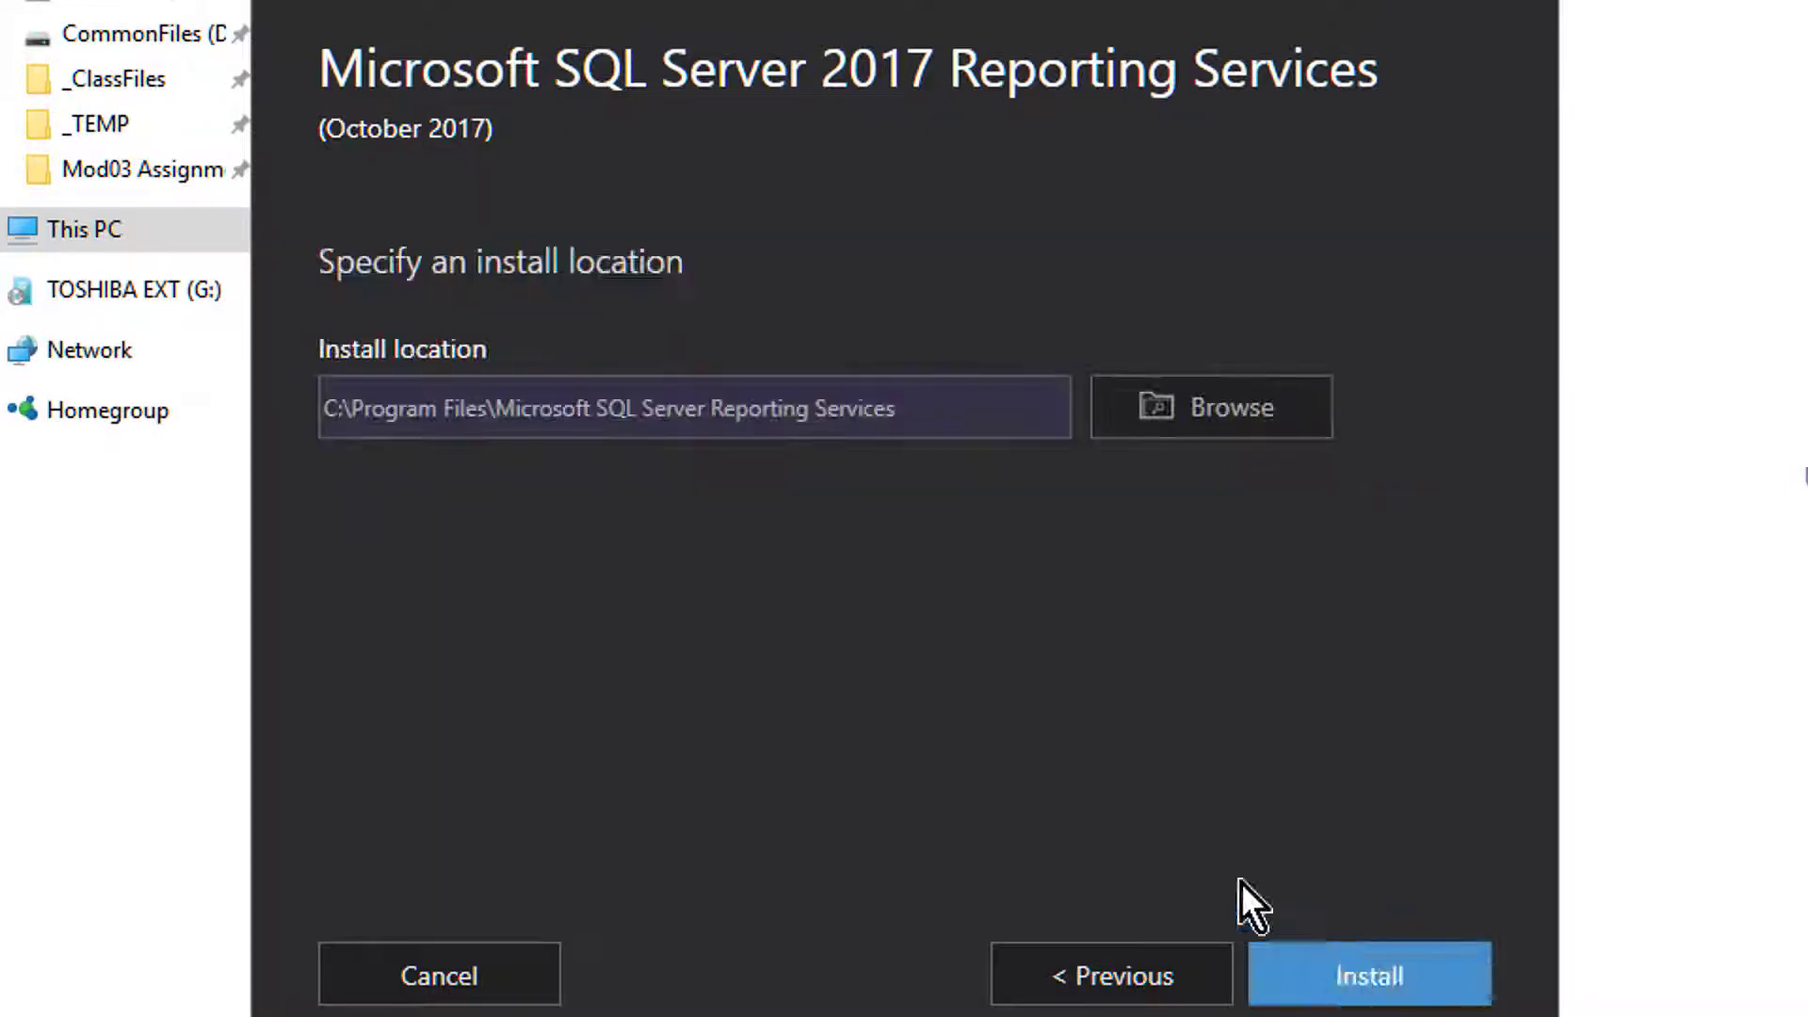
left_click(384, 418)
left_click(336, 414)
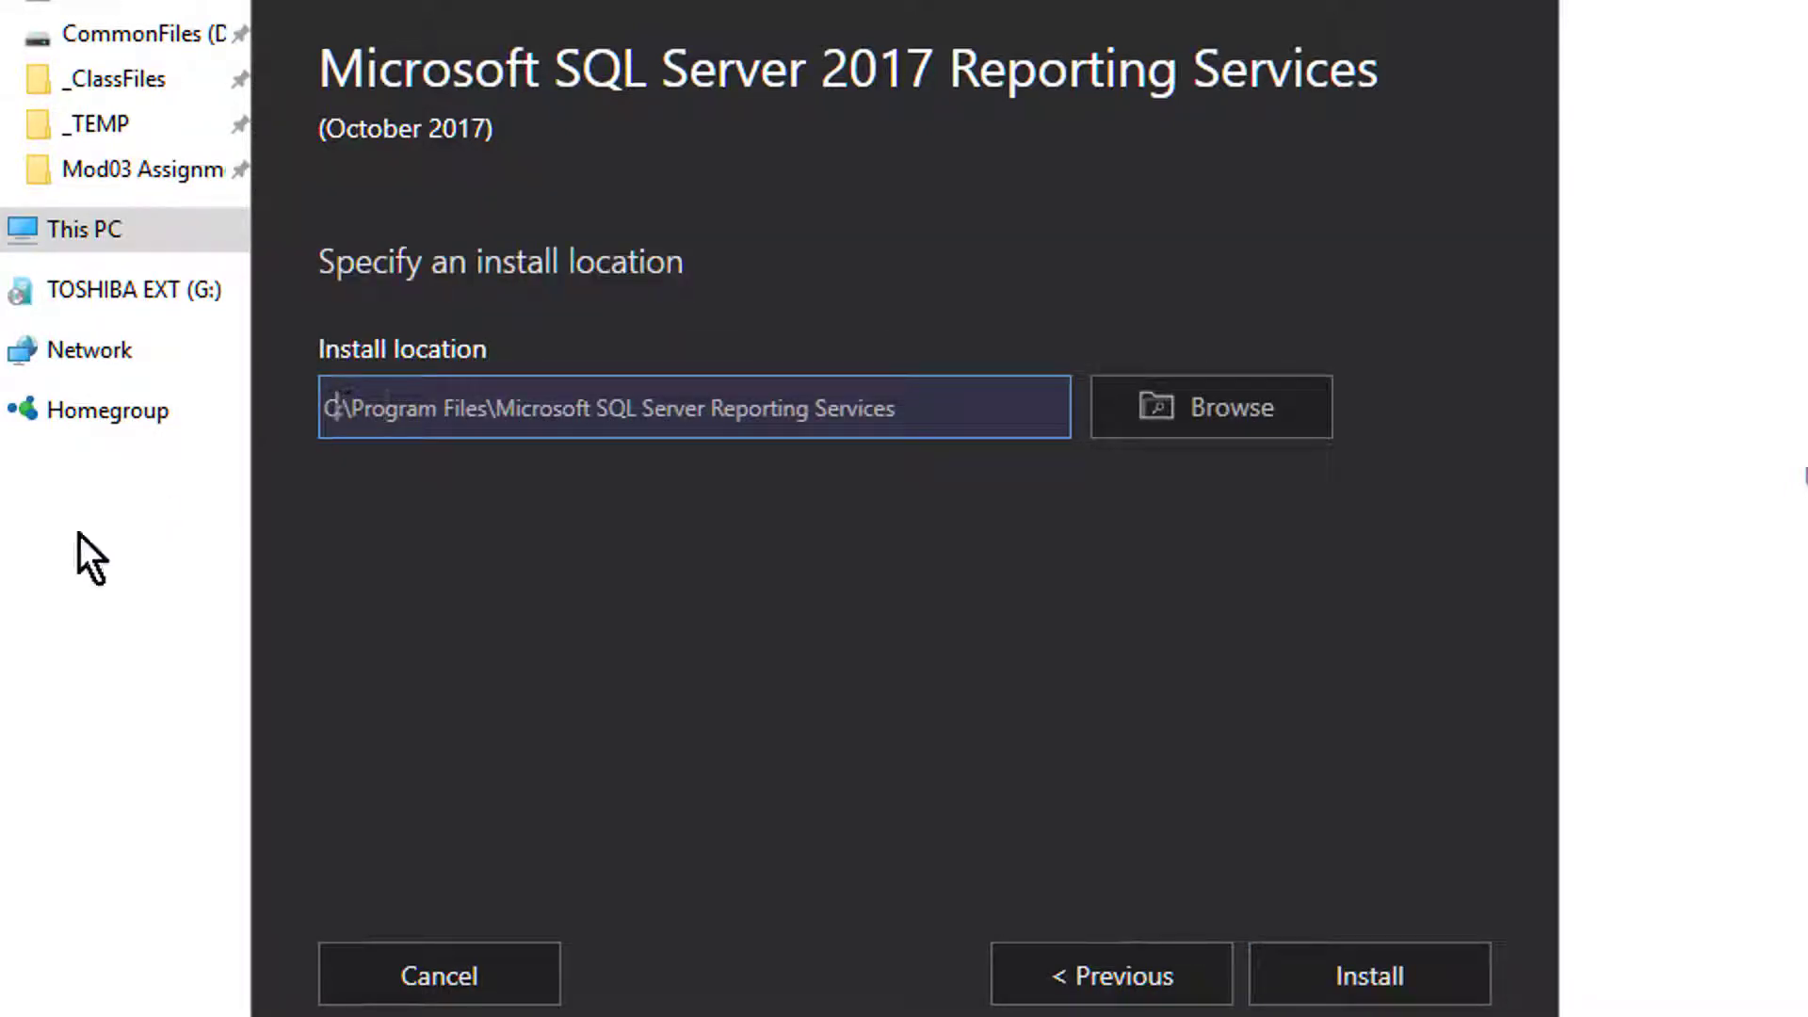
key("Left")
key("Delete")
type("d")
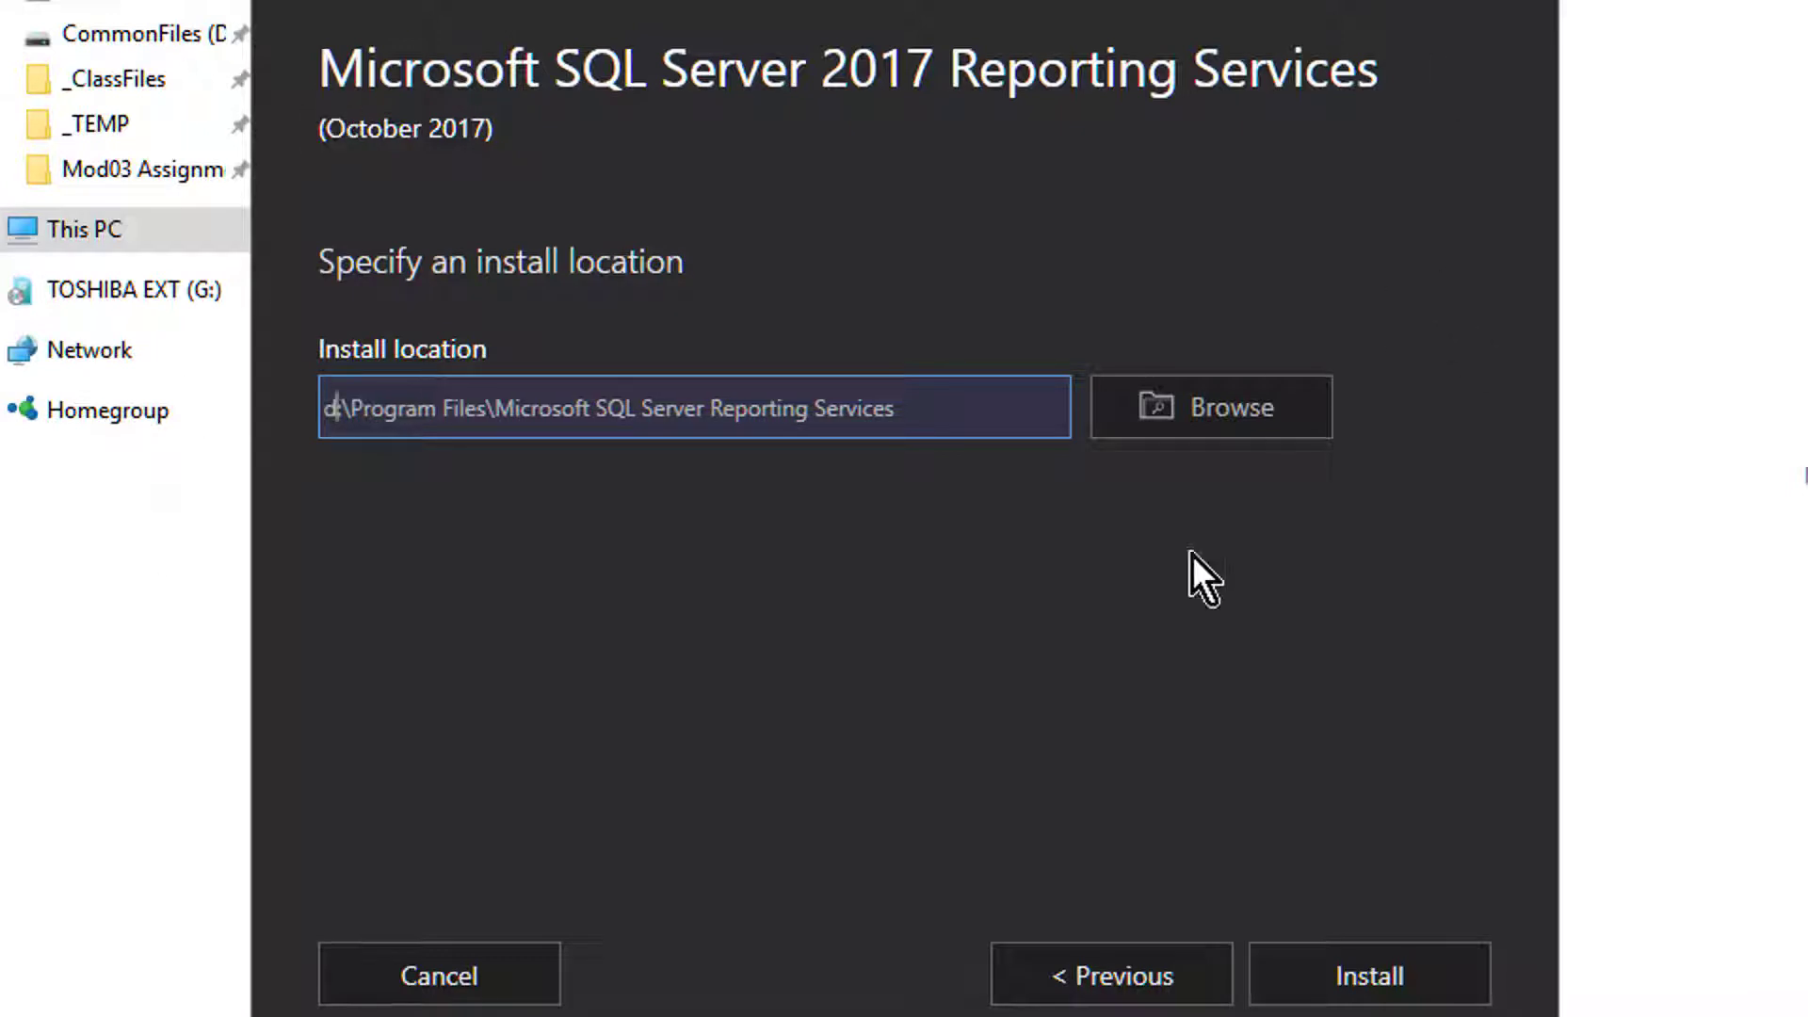
left_click(1424, 975)
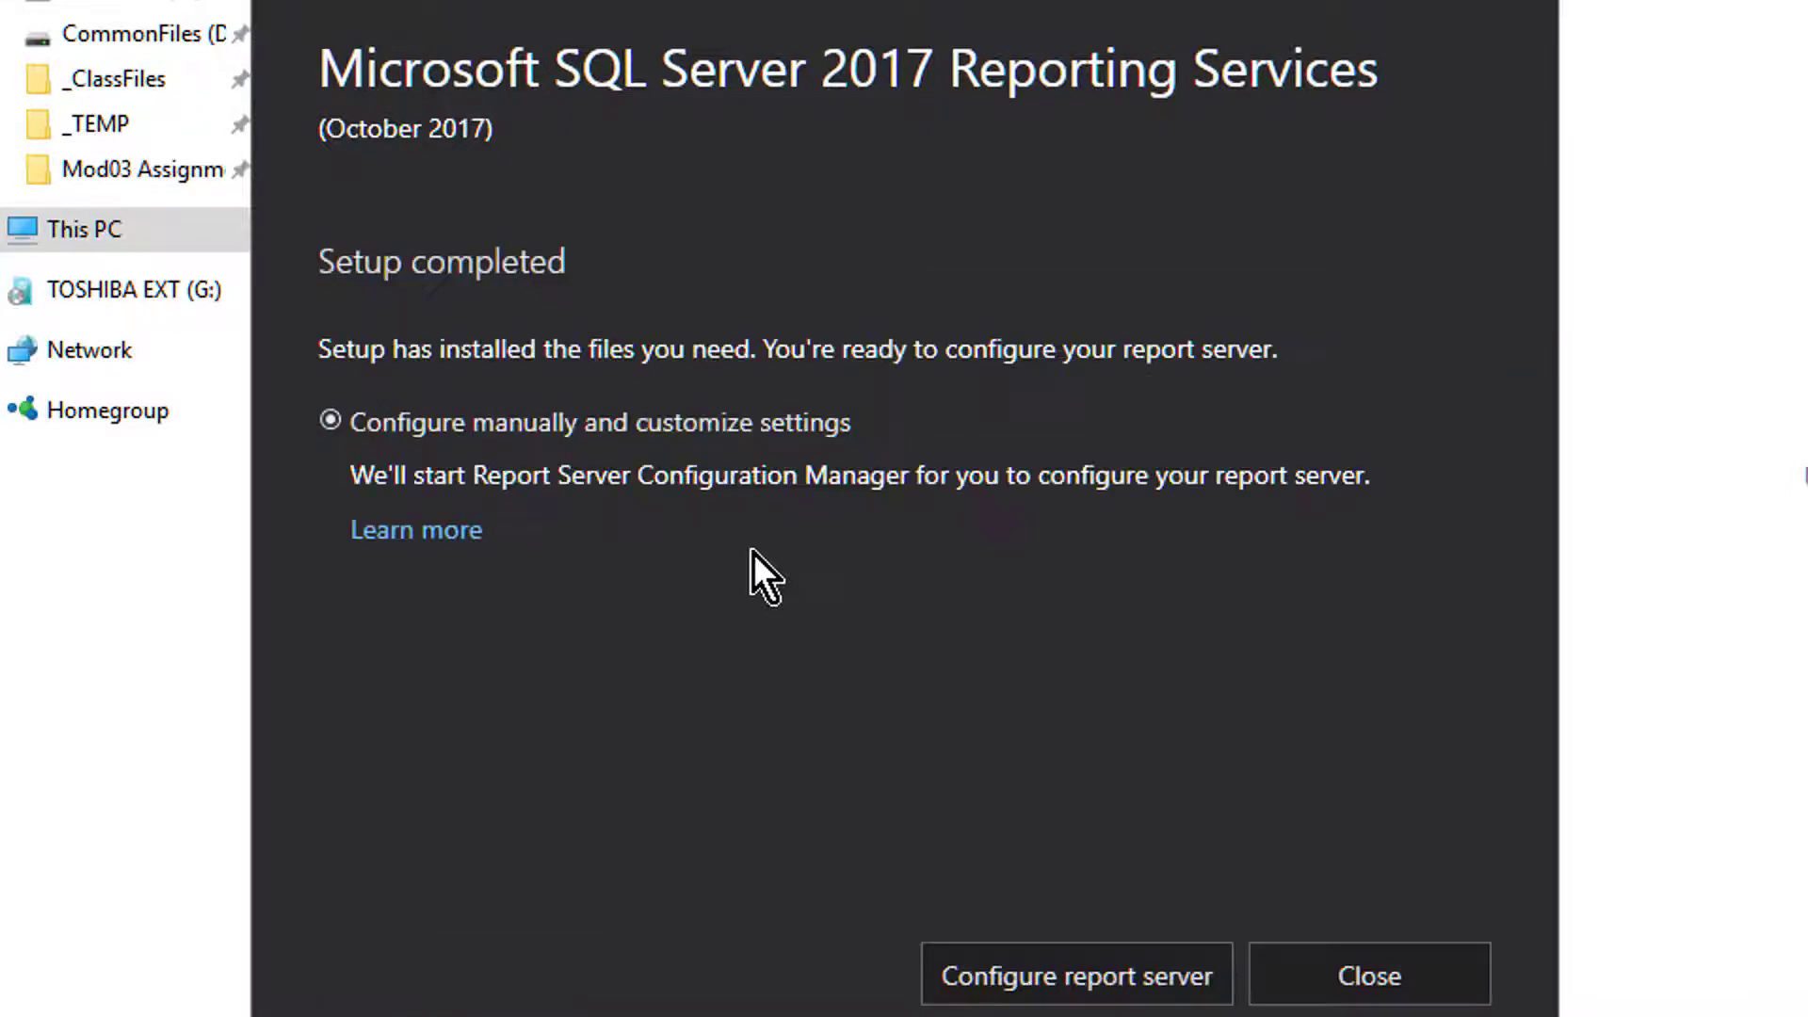
Open Report Server Configuration Manager from the completed setup and connect to the SSRS instance on DESKTOP01.
left_click(434, 436)
left_click(977, 970)
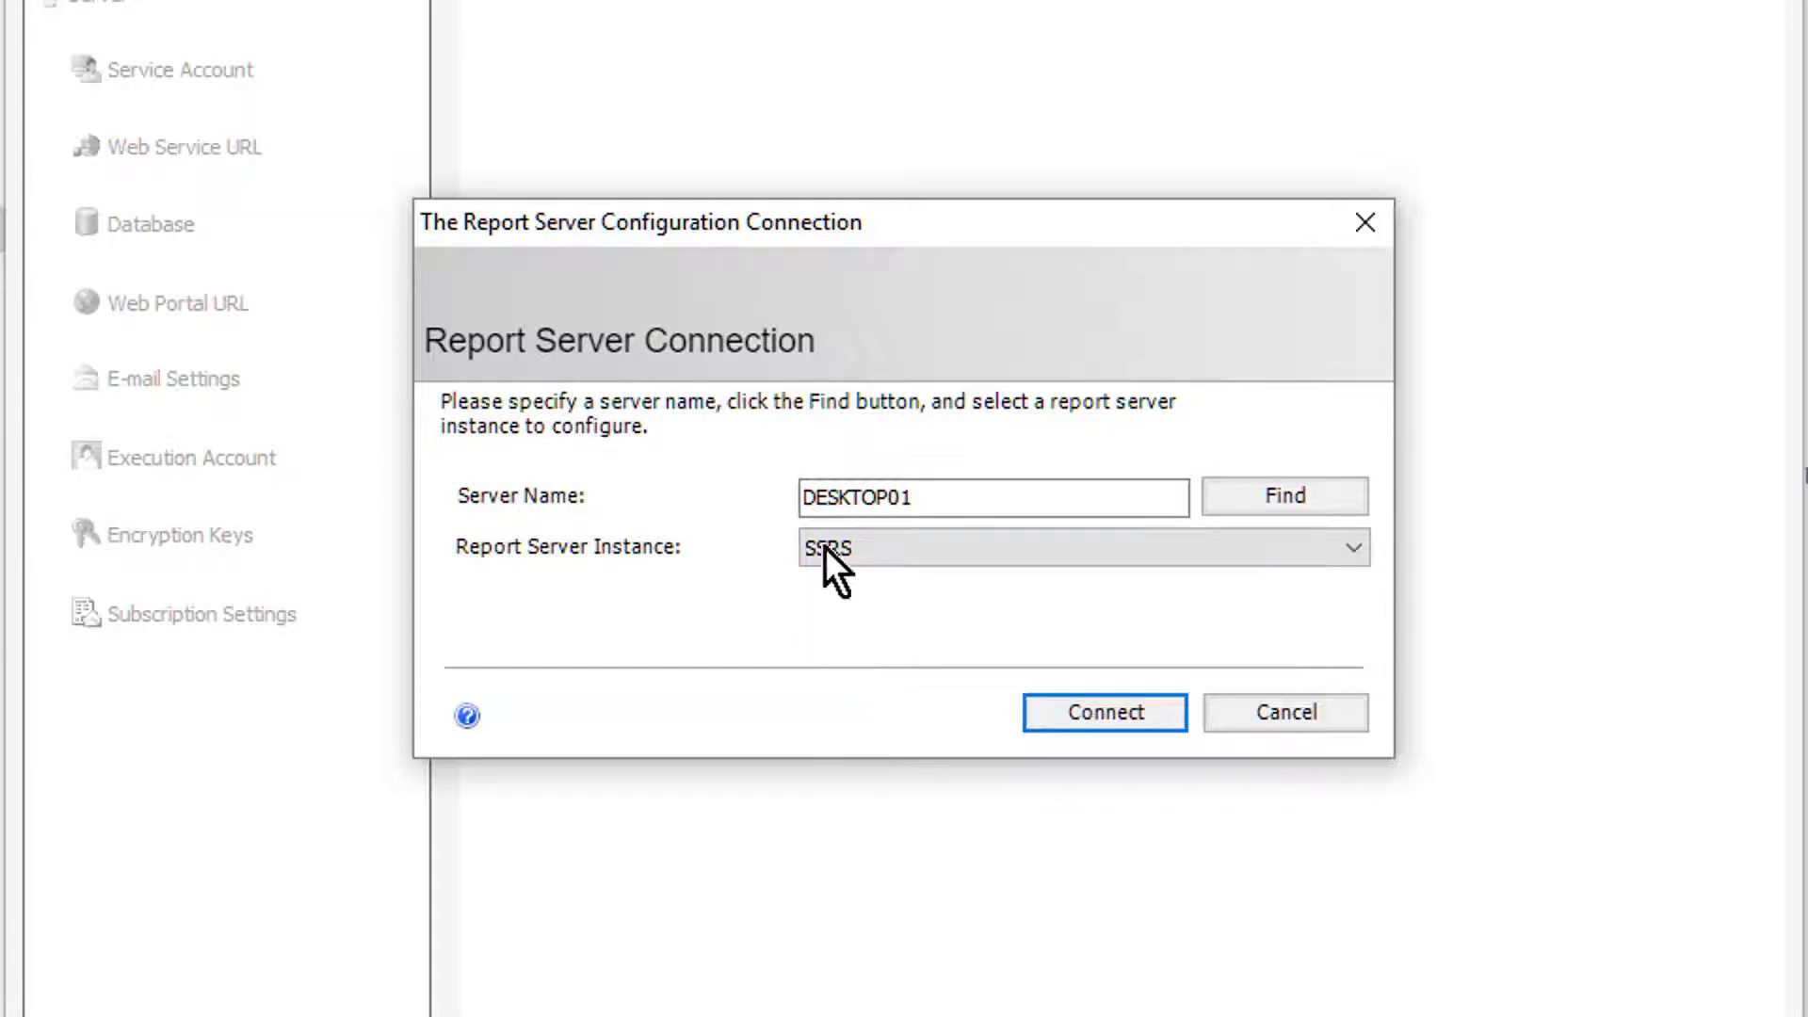
left_click(1080, 723)
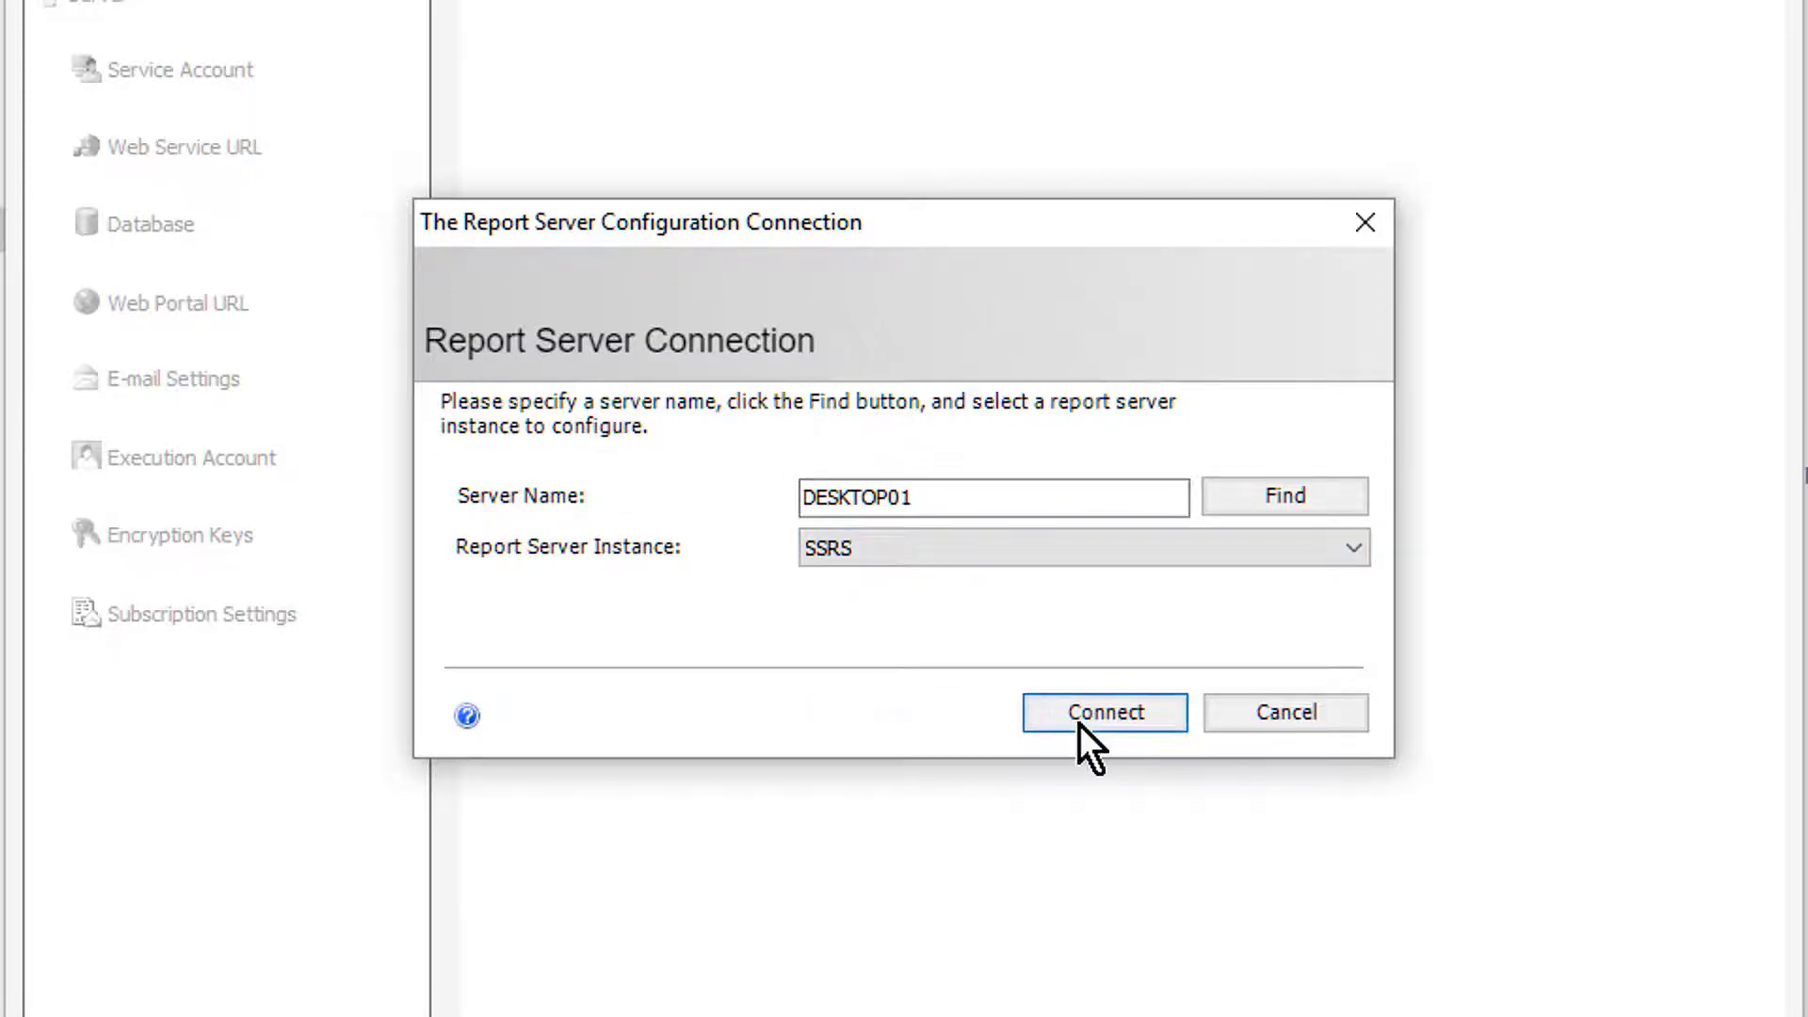
left_click(936, 547)
left_click(936, 546)
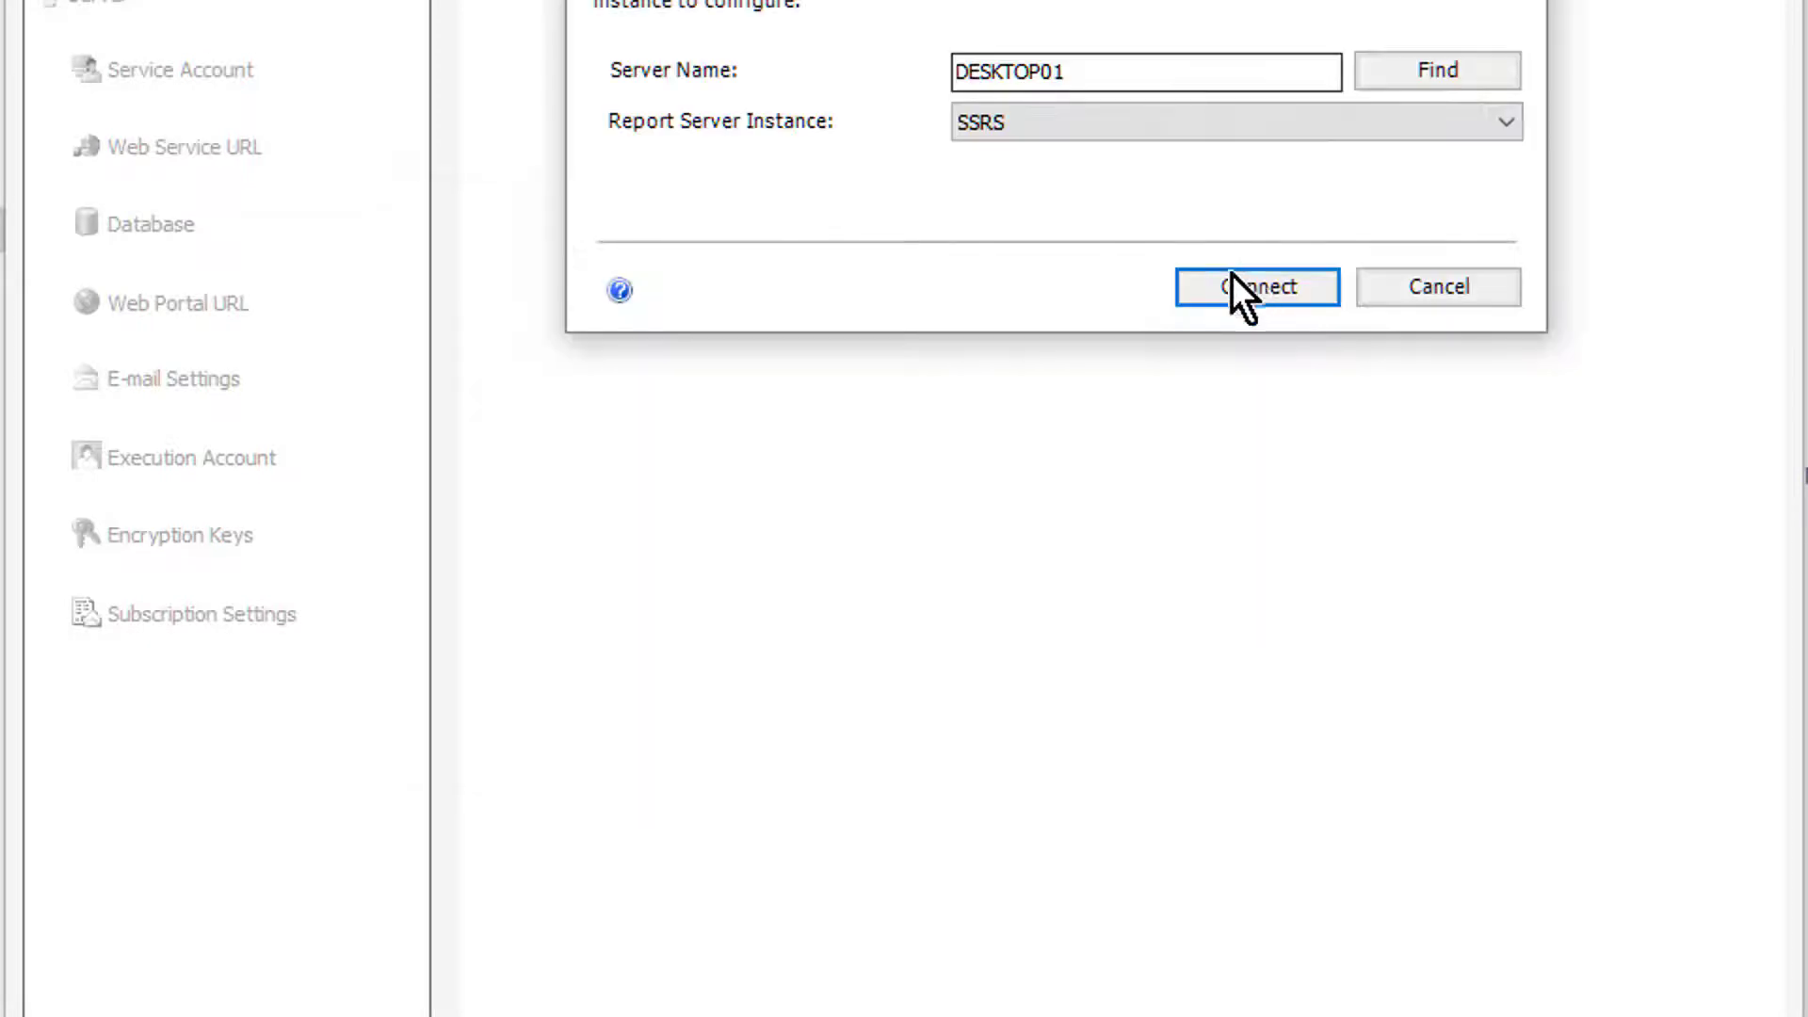
left_click(1238, 285)
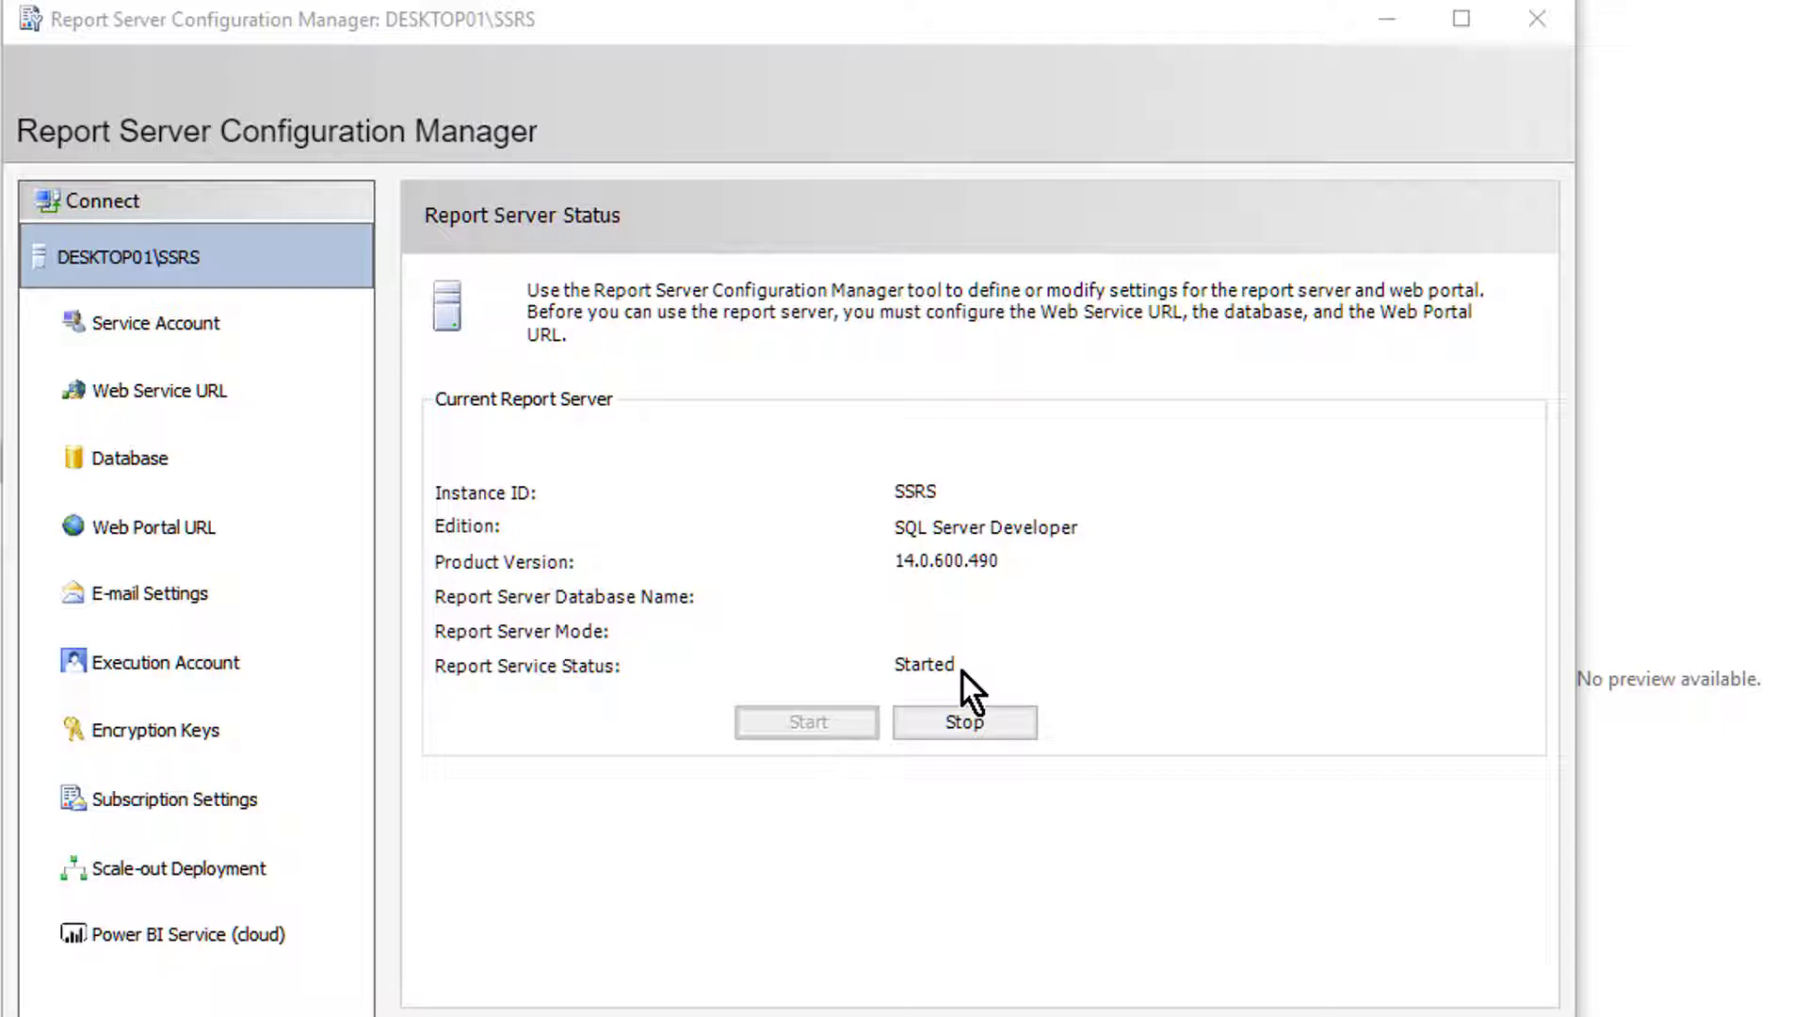
Review the report server's Database settings and close Report Server Configuration Manager.
left_click(136, 480)
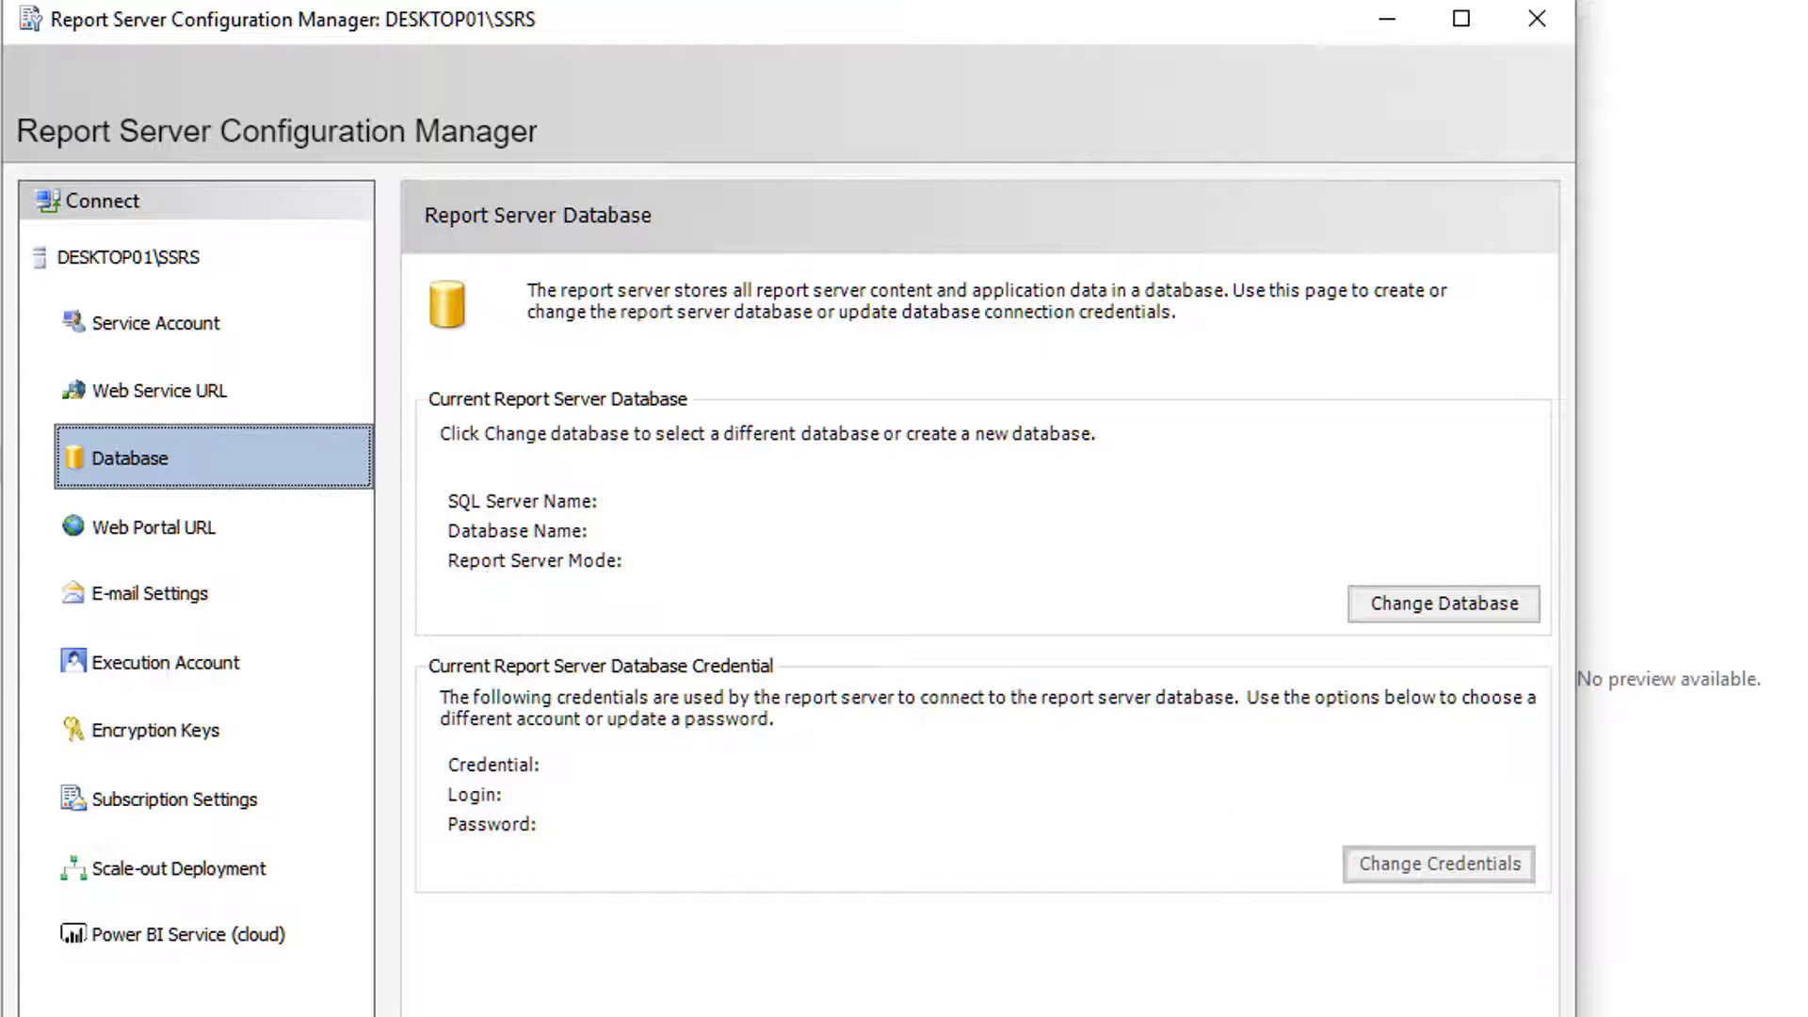
key("alt+F4")
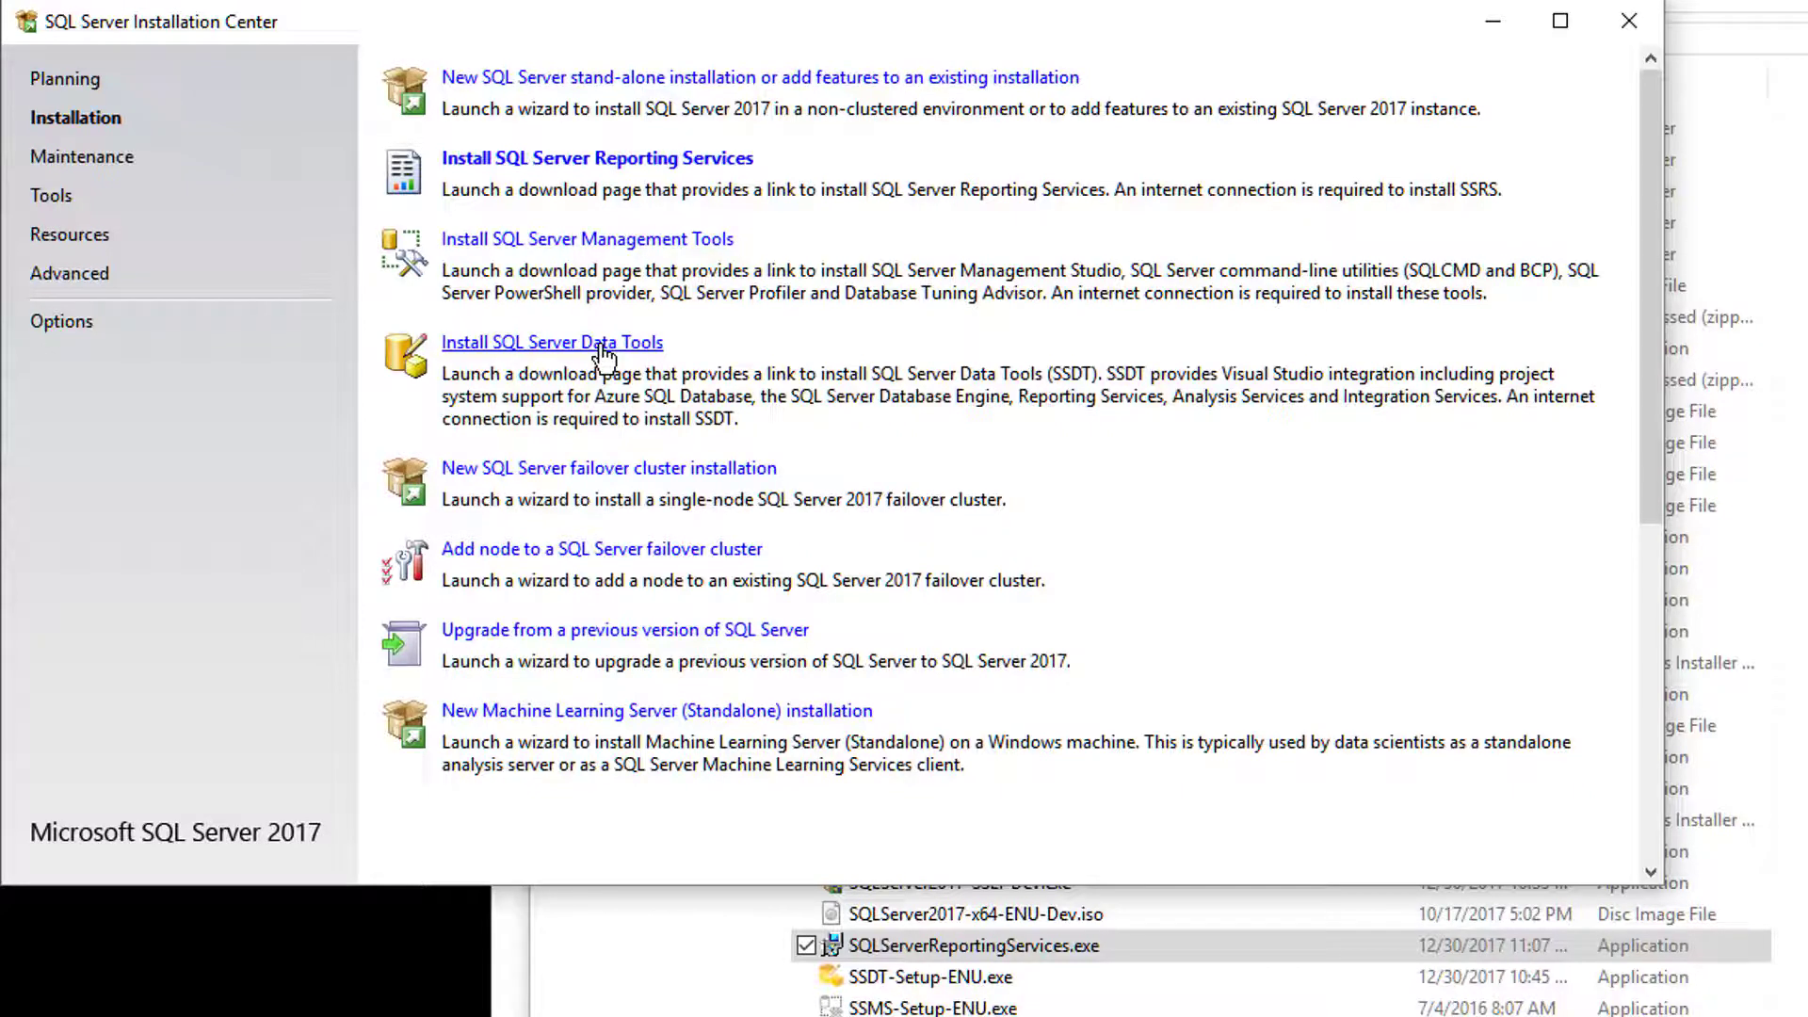
Minimize the SQL Server Installation Center and open Local Disk (C:) in the file browser.
left_click(652, 78)
left_click(1493, 21)
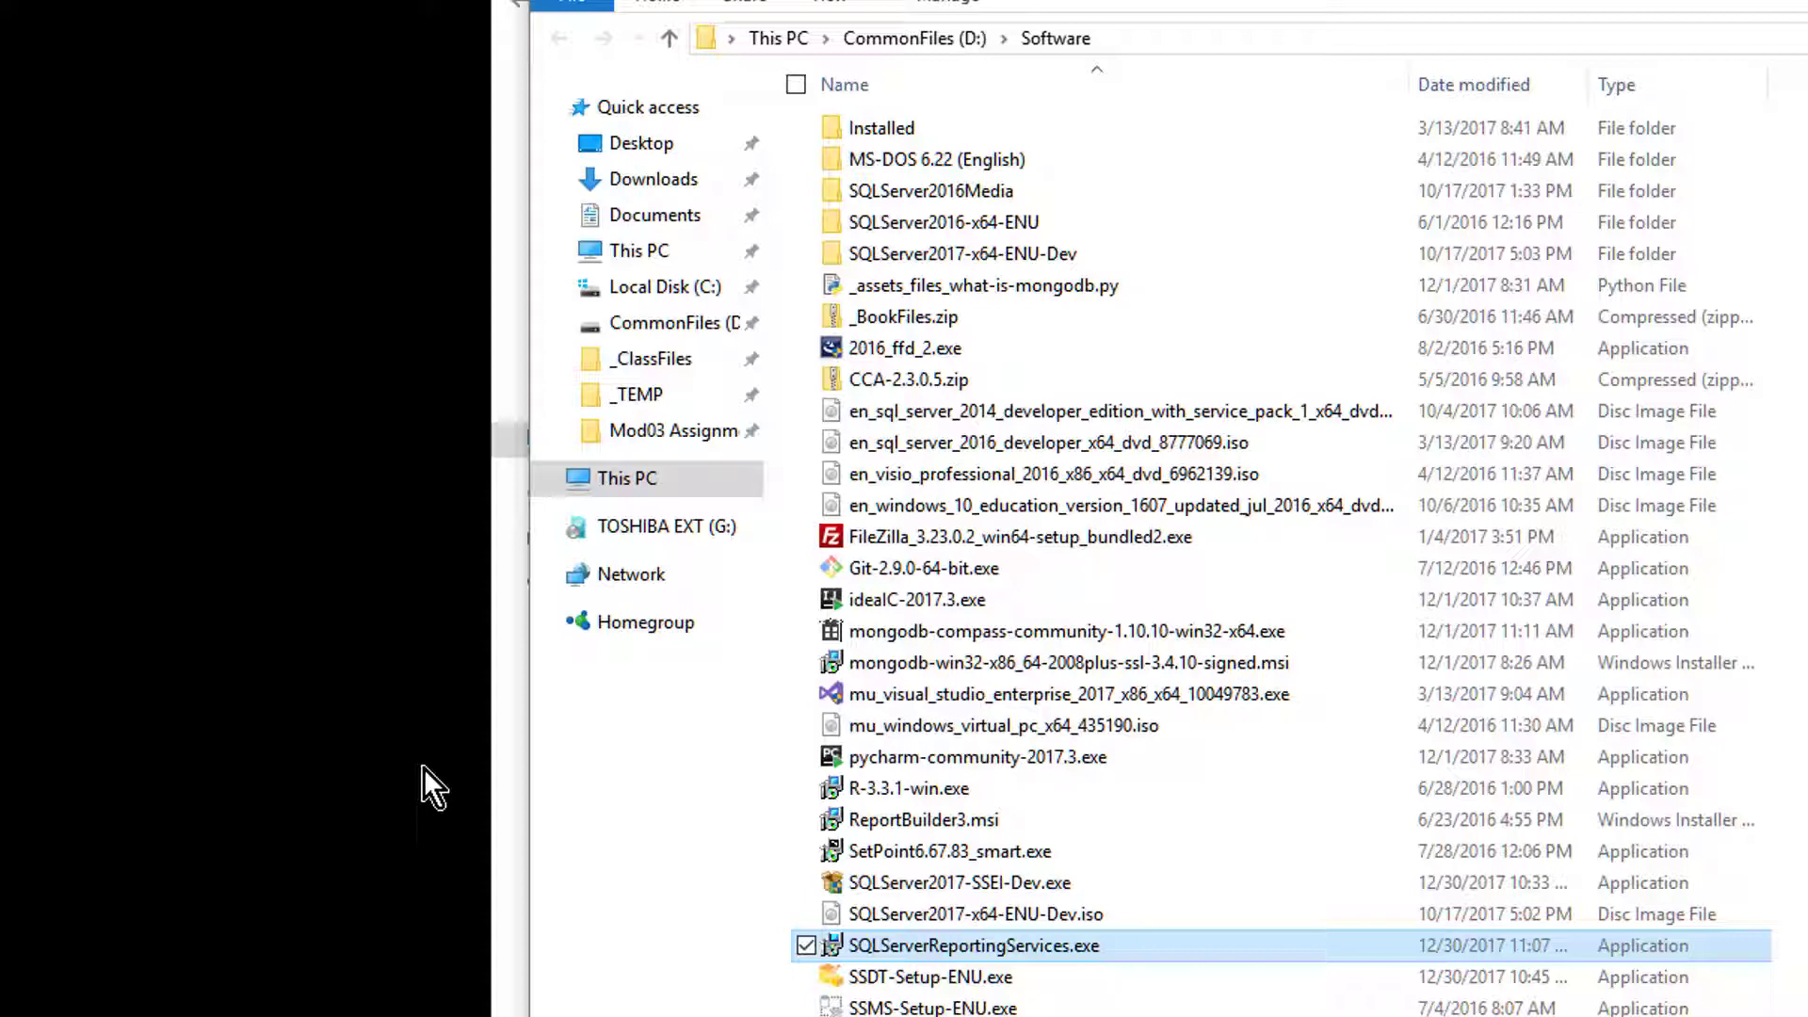
left_click(665, 287)
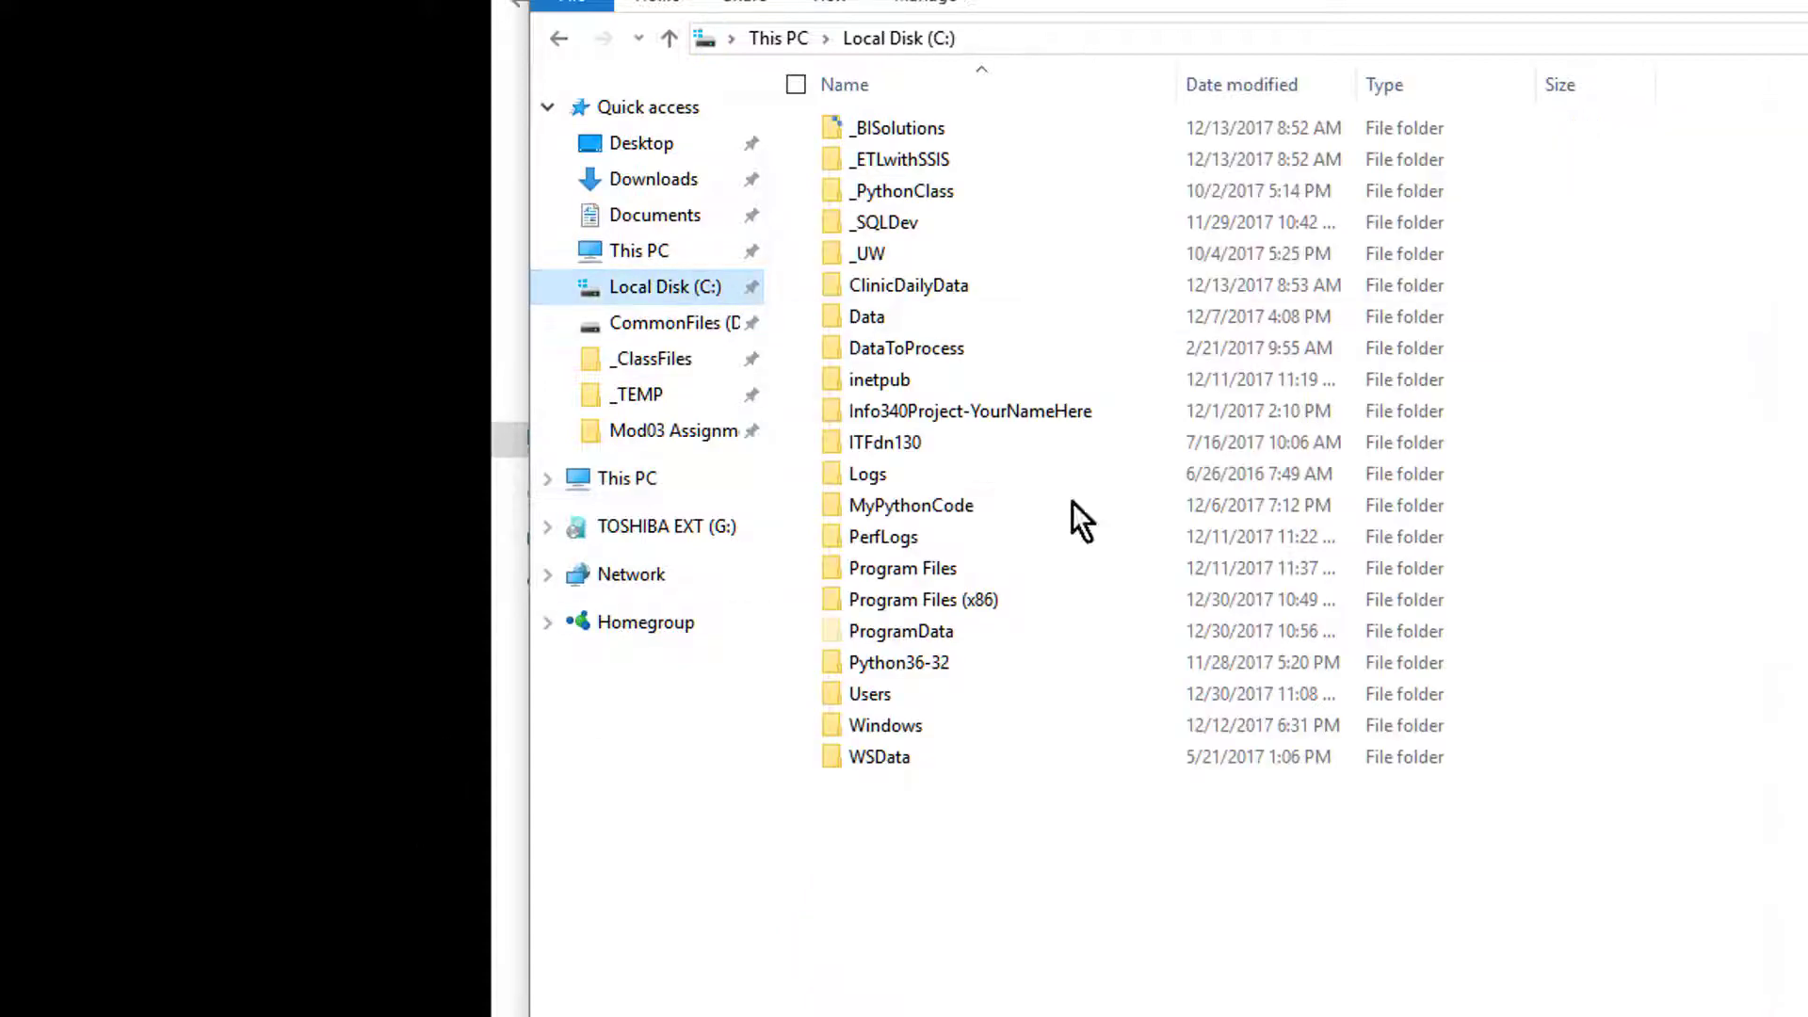